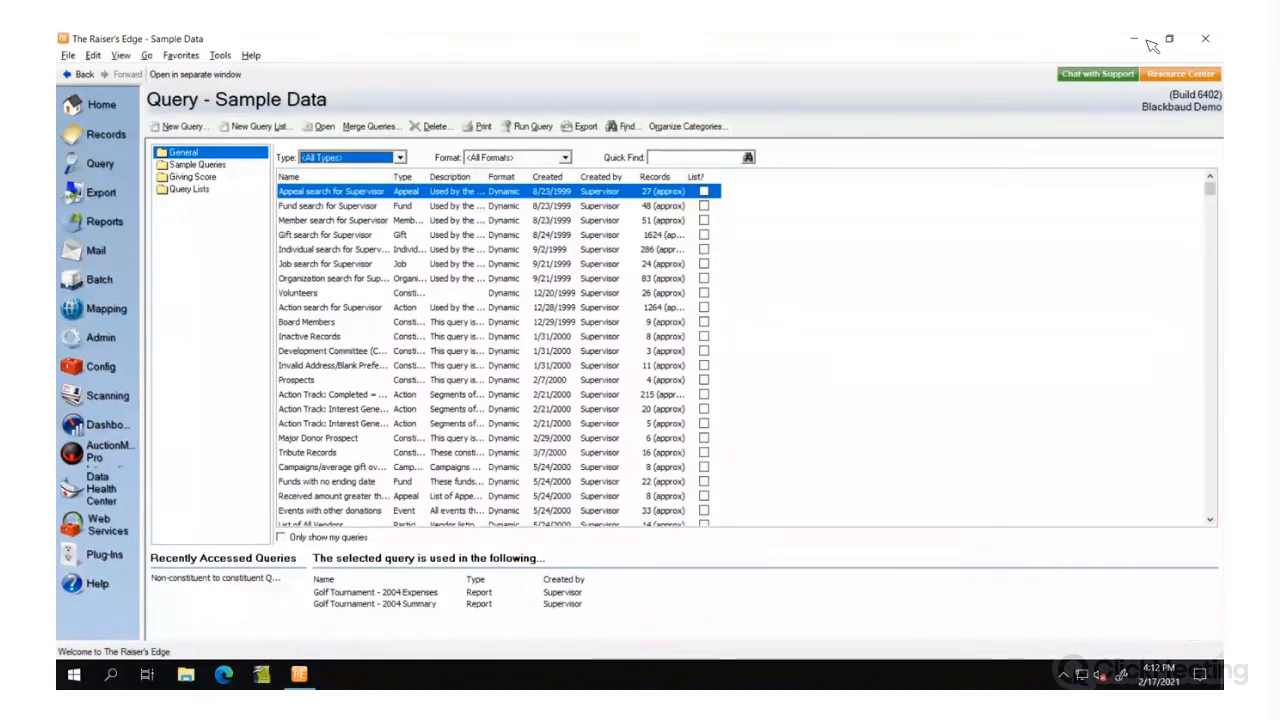
Step: Review the criteria, output fields and results of the recently accessed Non-constituent to constituent query, and close it
left_click(232, 580)
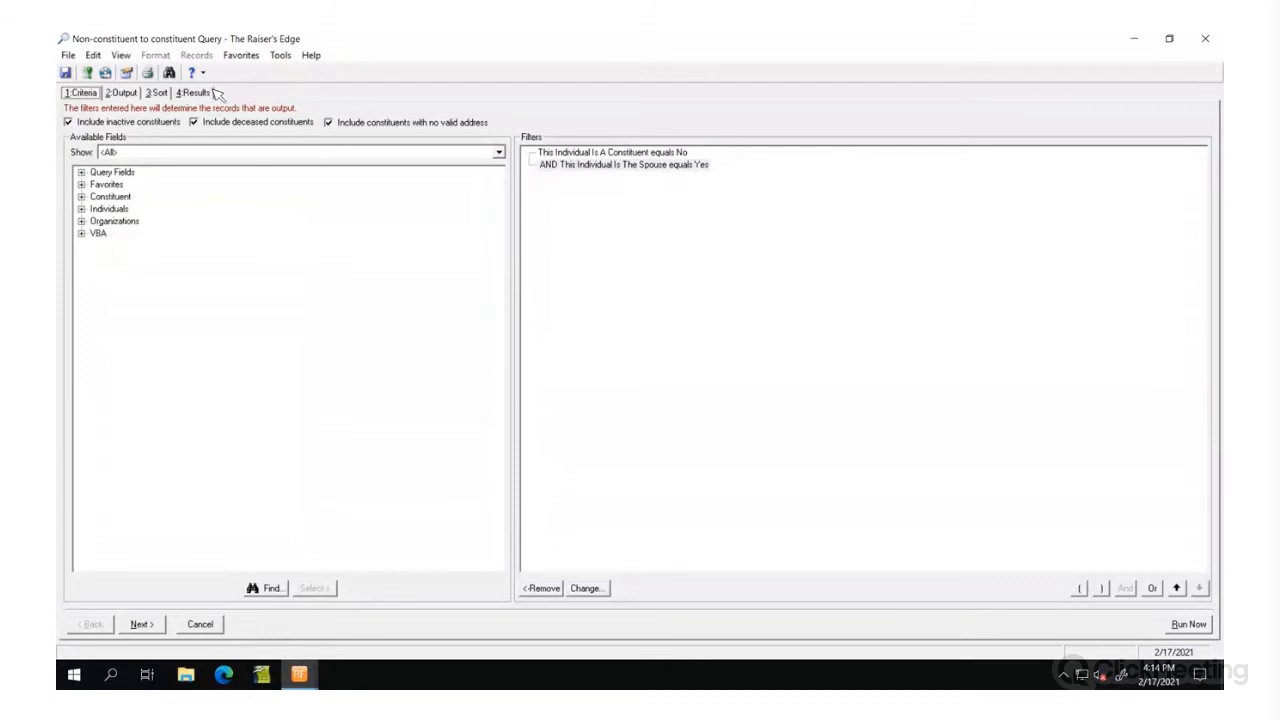
left_click(122, 92)
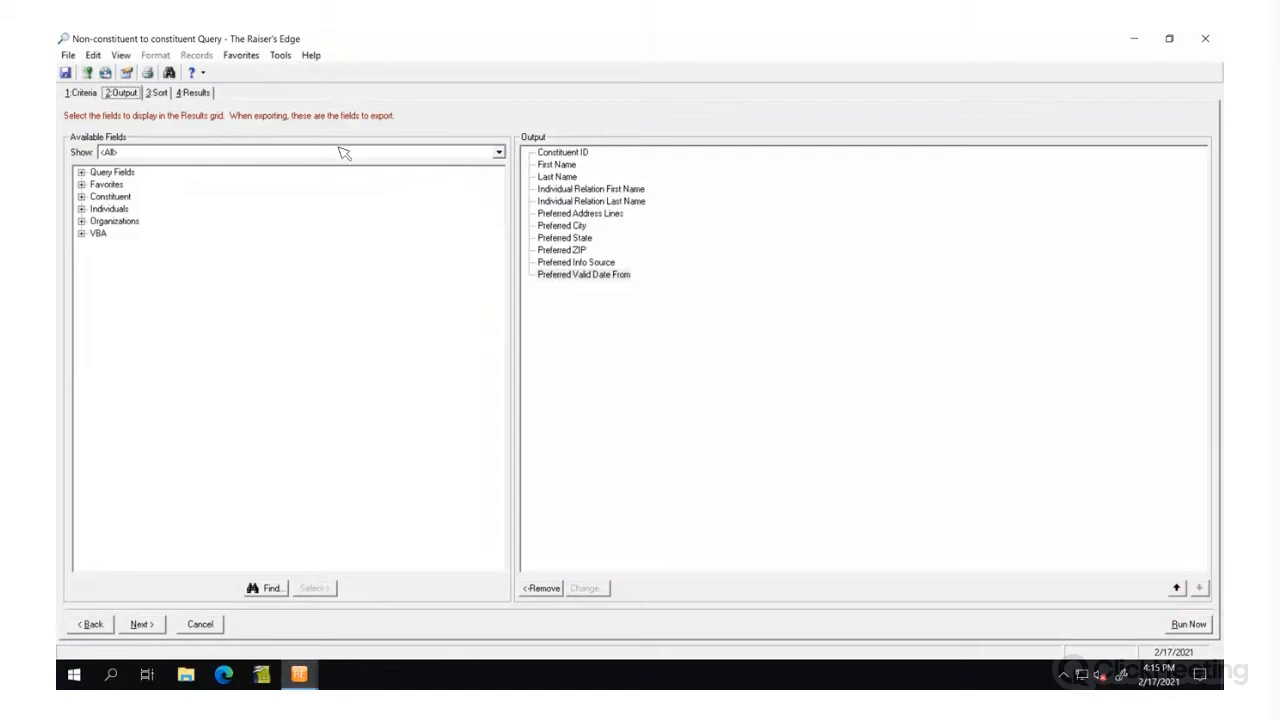
left_click(200, 93)
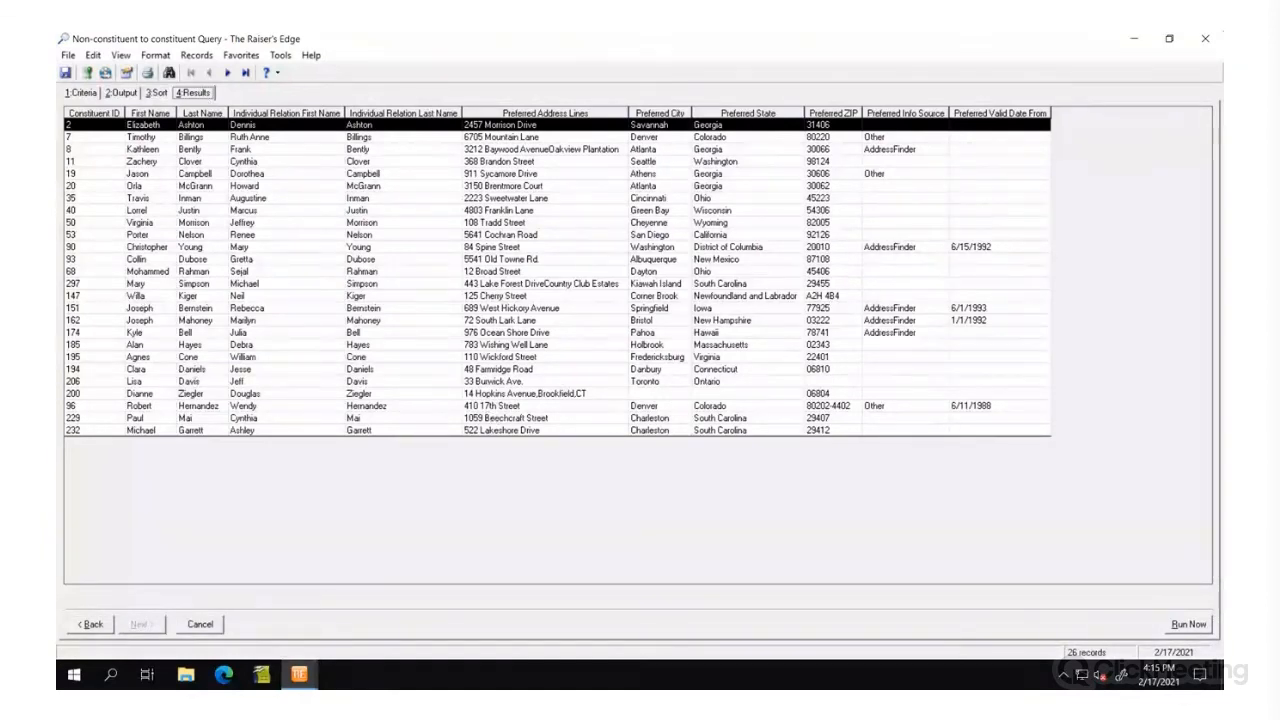
left_click(1211, 39)
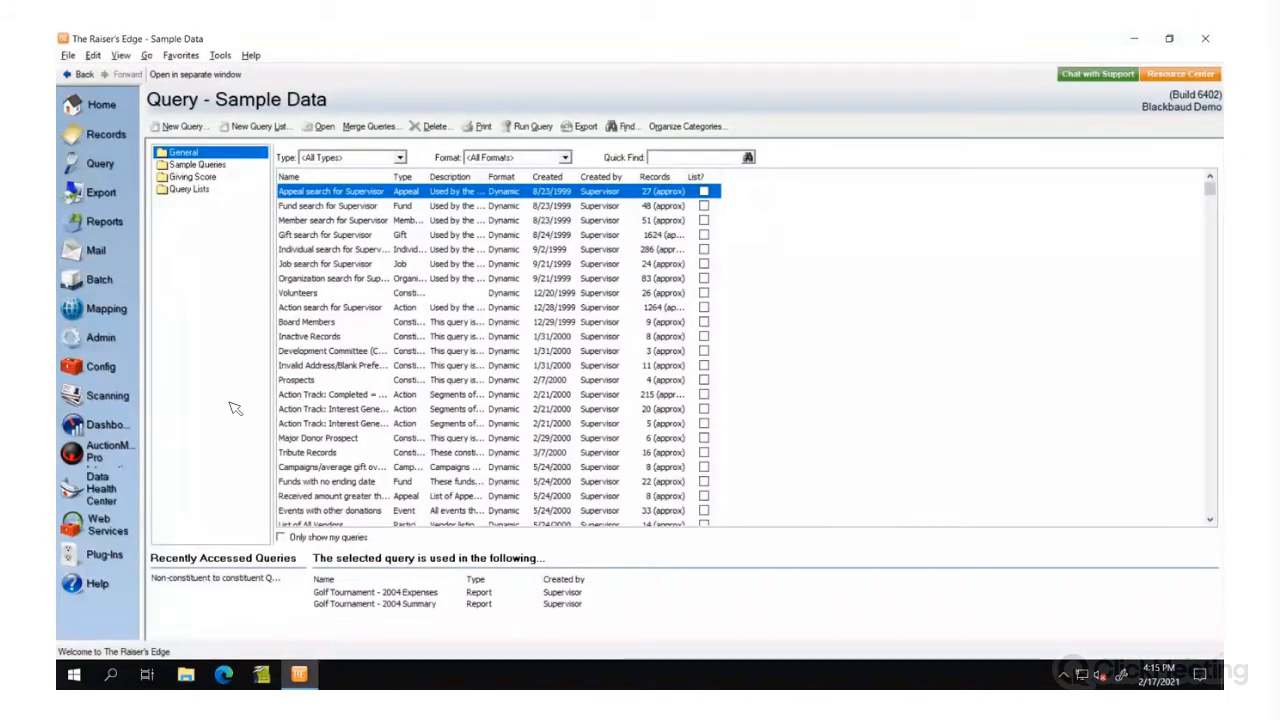
Step: Launch the Importacular plug-in and start an import from the File (CSV or Excel) data source
left_click(102, 557)
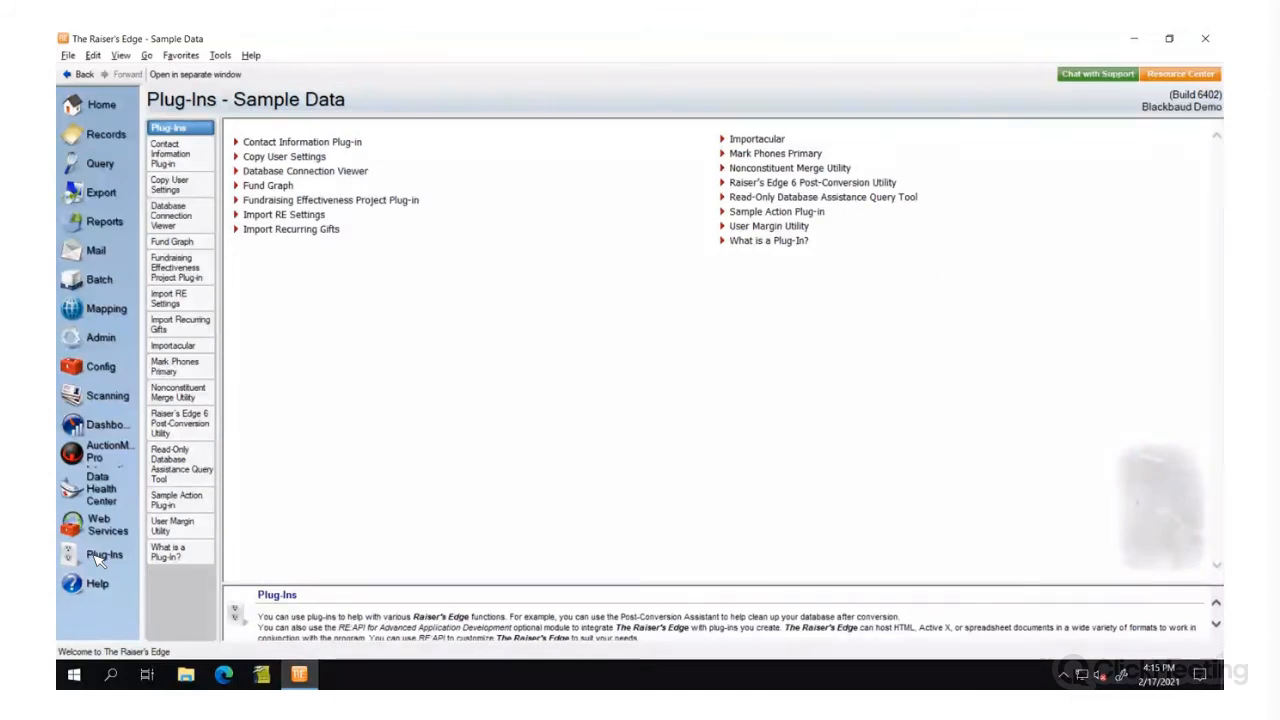
left_click(752, 145)
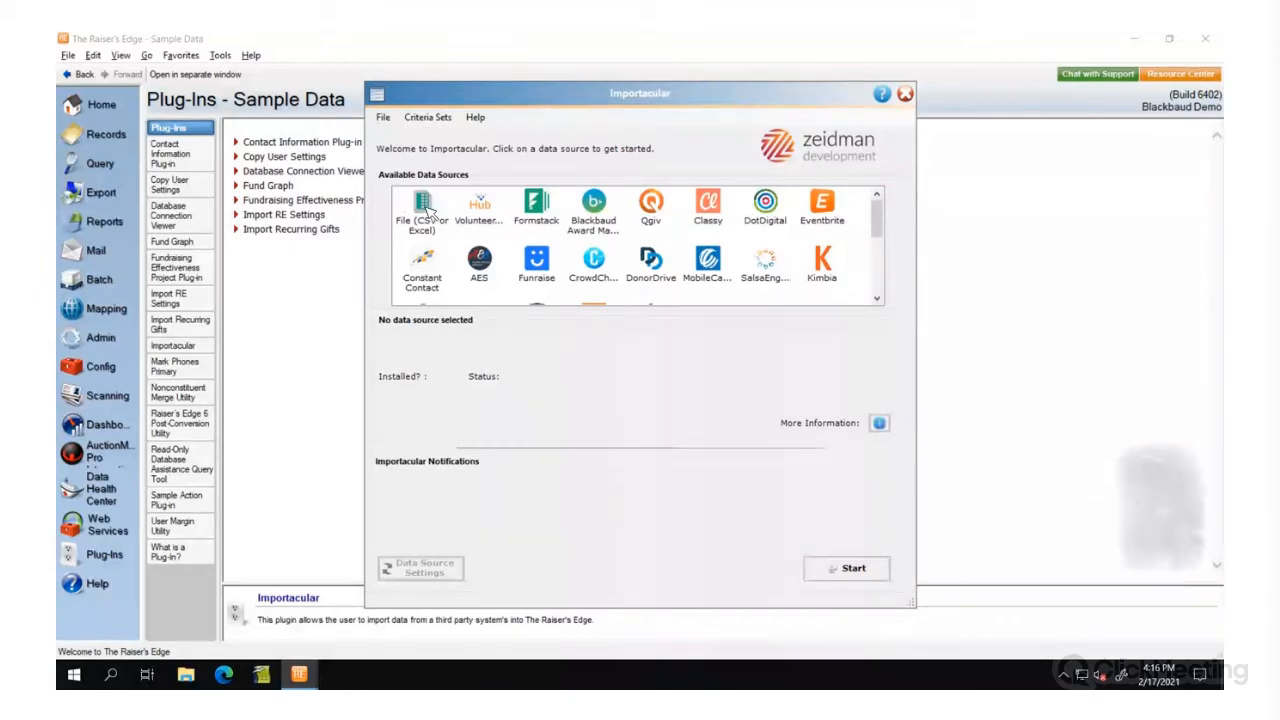
left_click(428, 212)
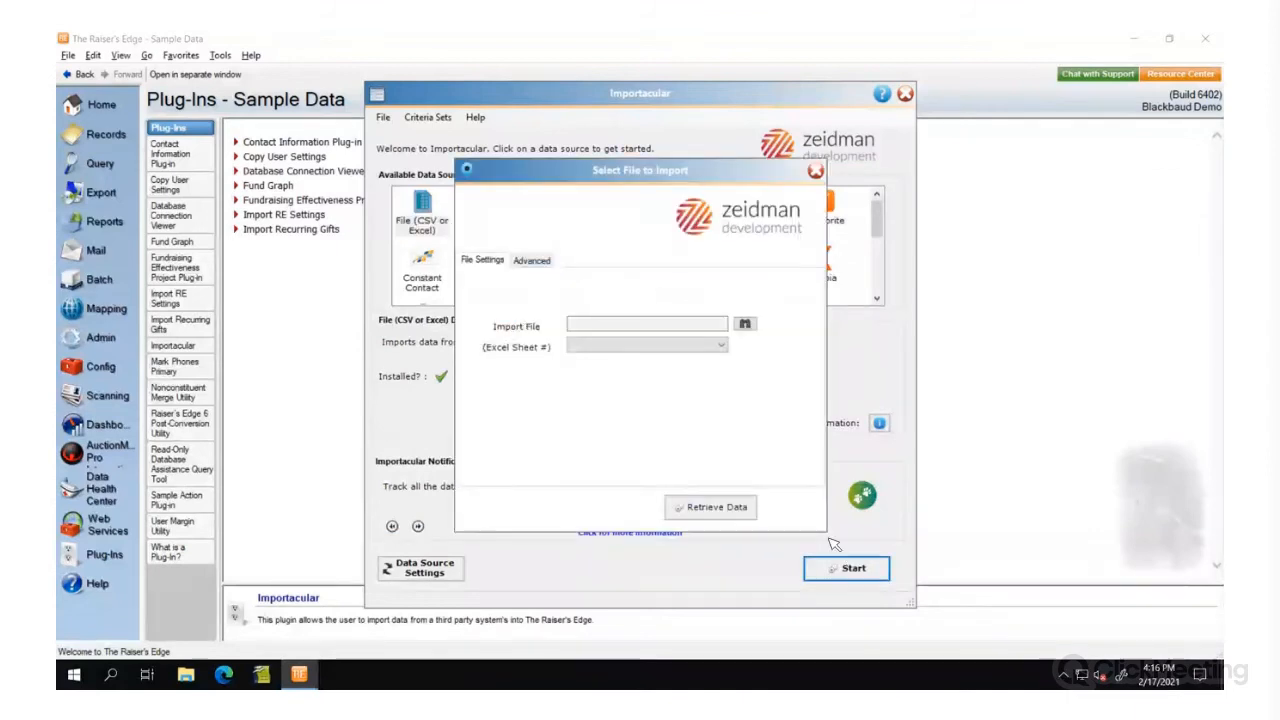
Step: Select NON-CONS.CSV from the desktop as the import file and retrieve its data
left_click(744, 324)
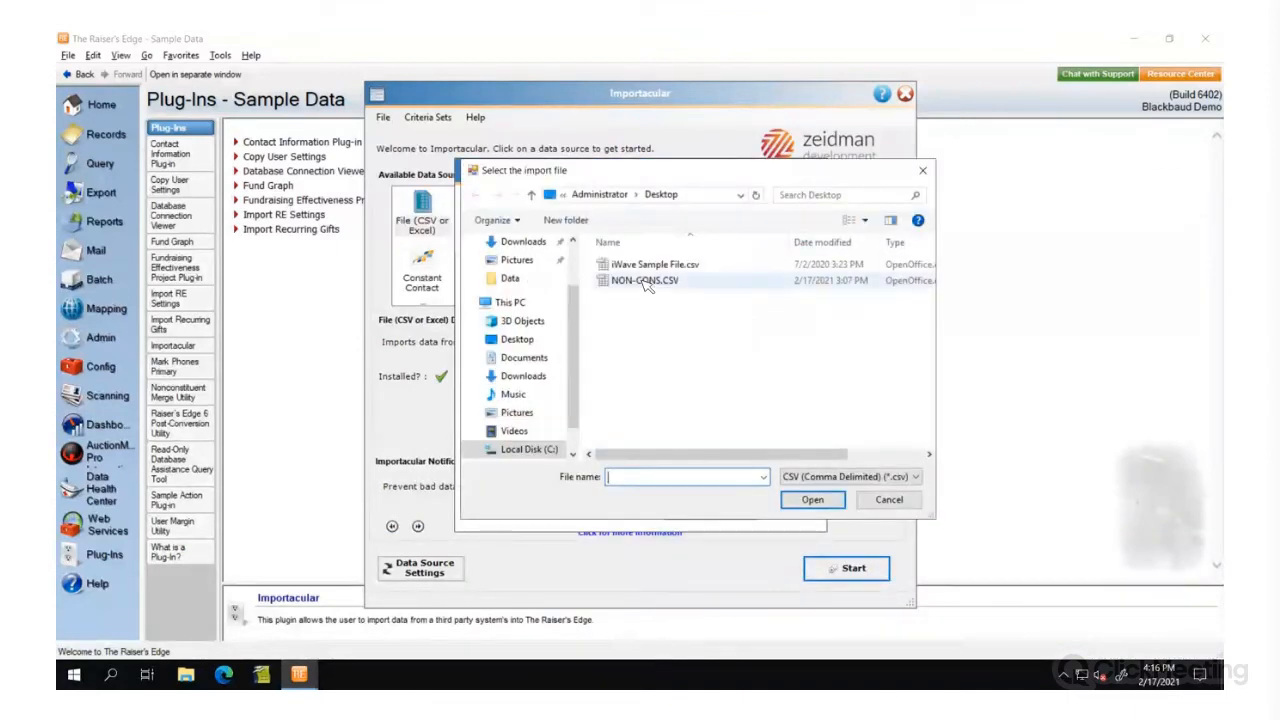
left_click(655, 283)
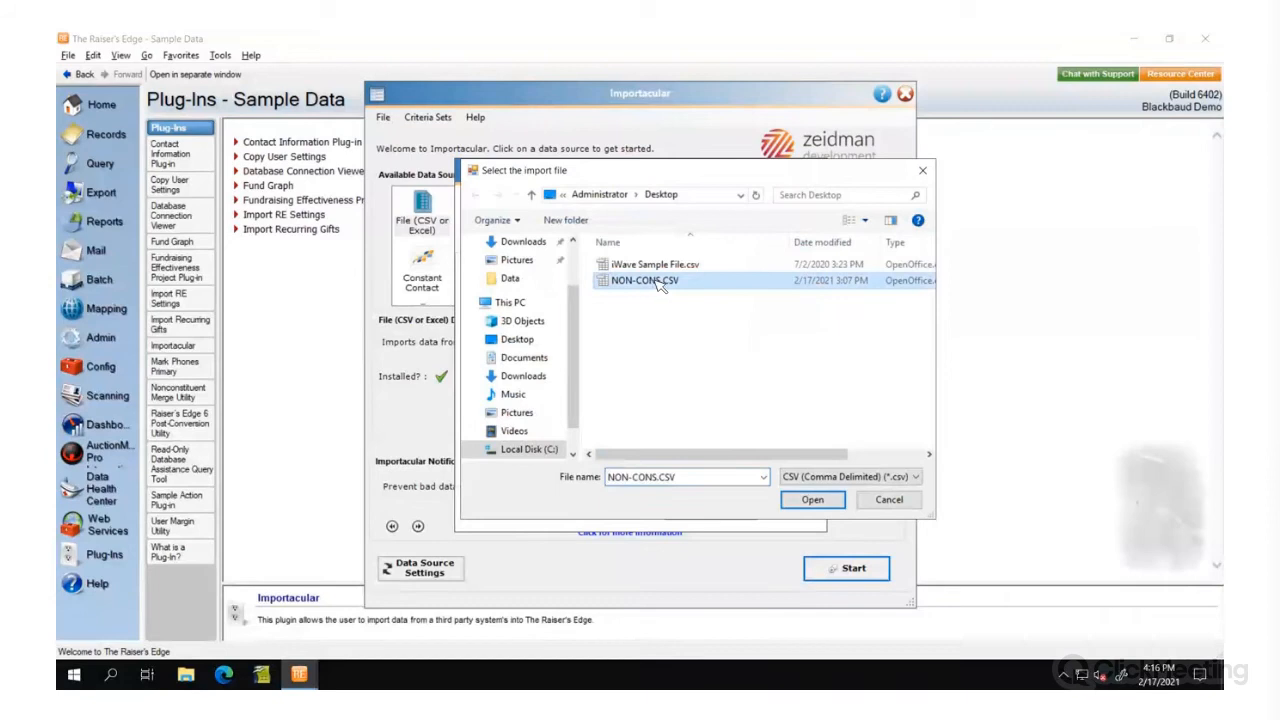
left_click(812, 500)
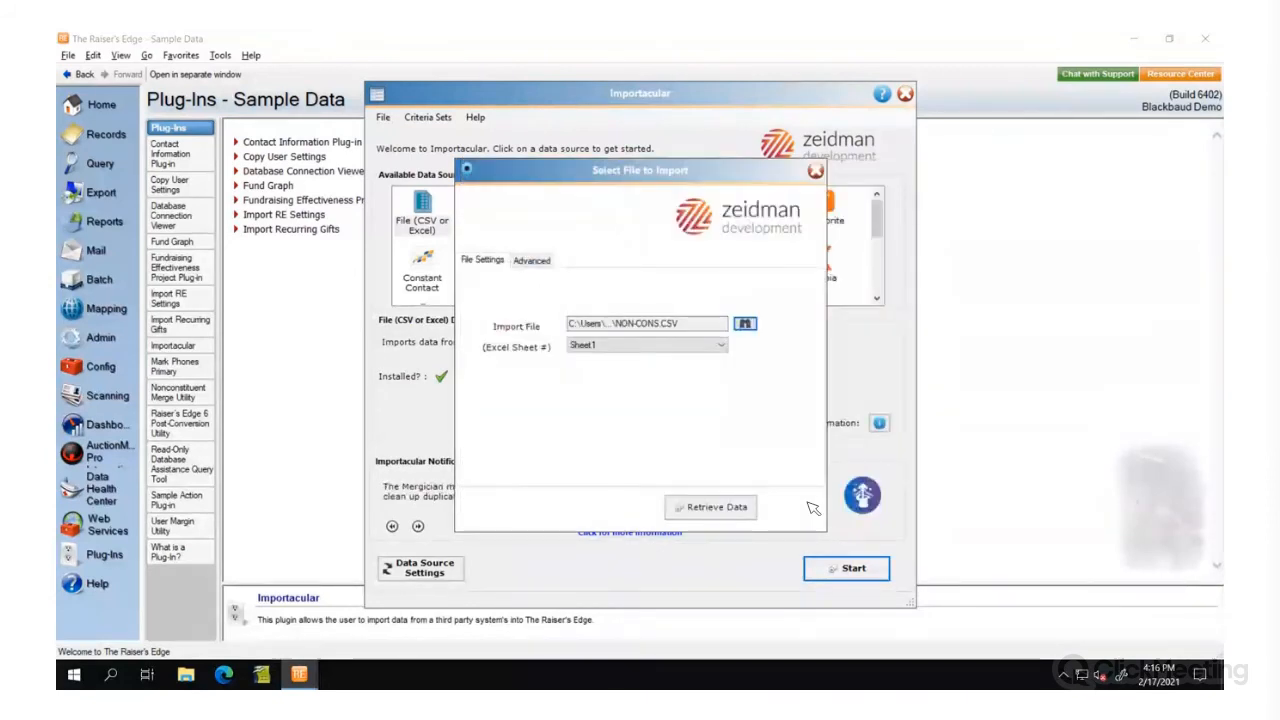
left_click(722, 507)
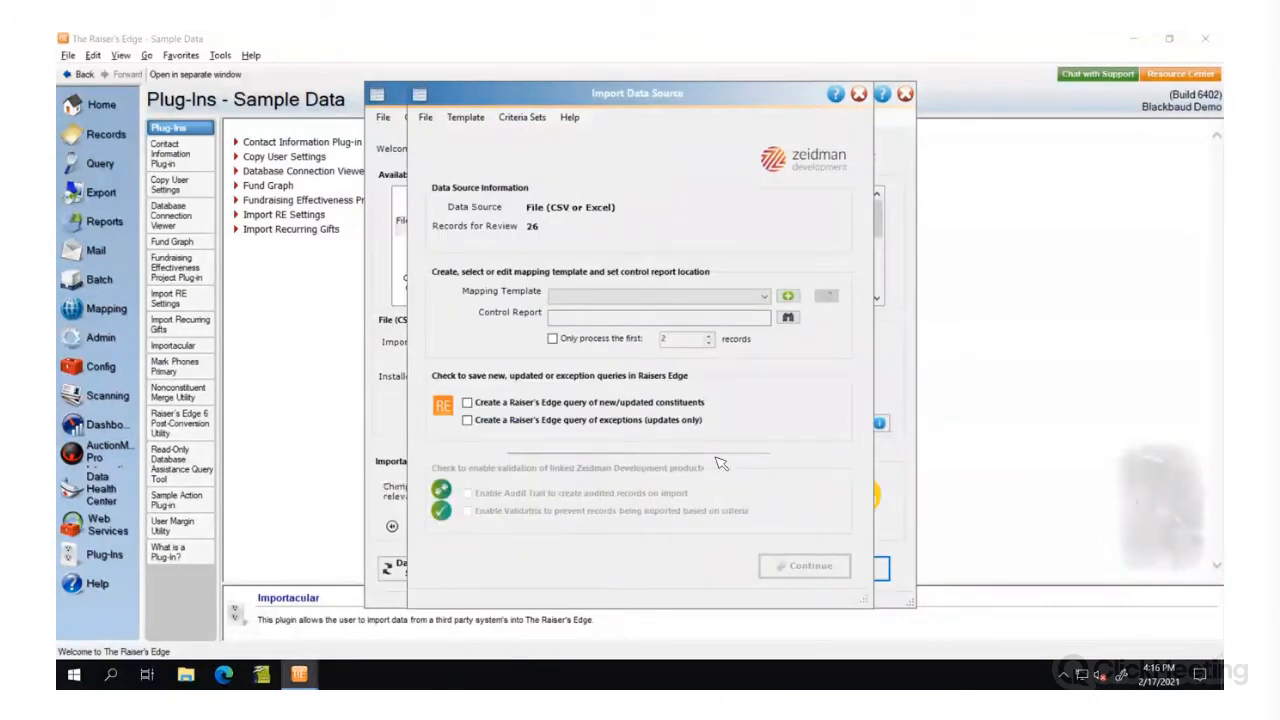
Step: Choose the Non-Constituent to Constituent mapping template and open it for editing
left_click(768, 299)
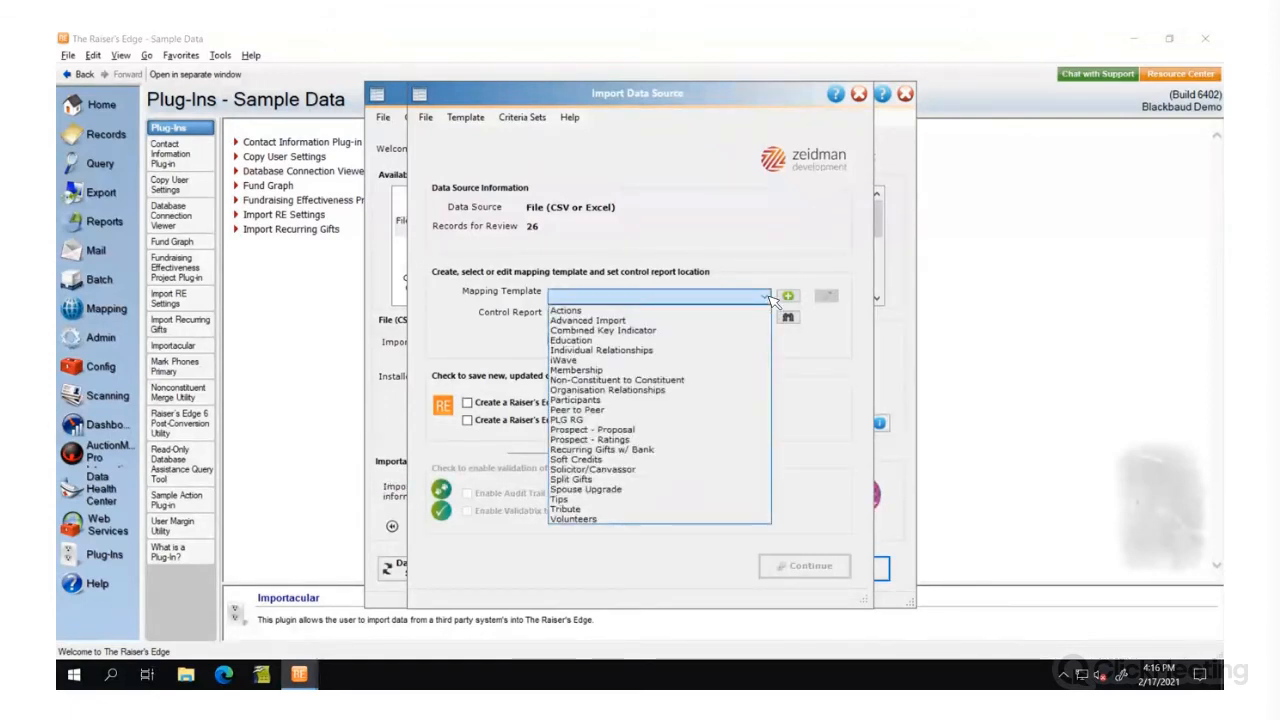
left_click(657, 381)
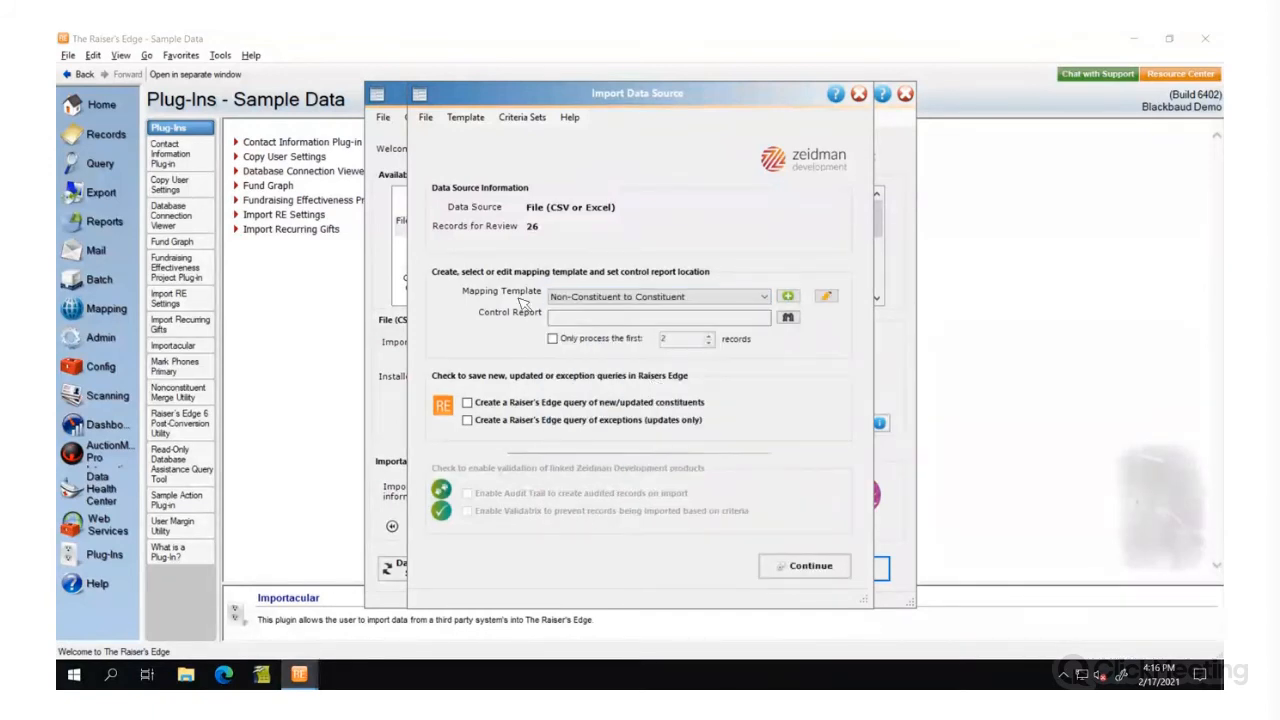
left_click(828, 297)
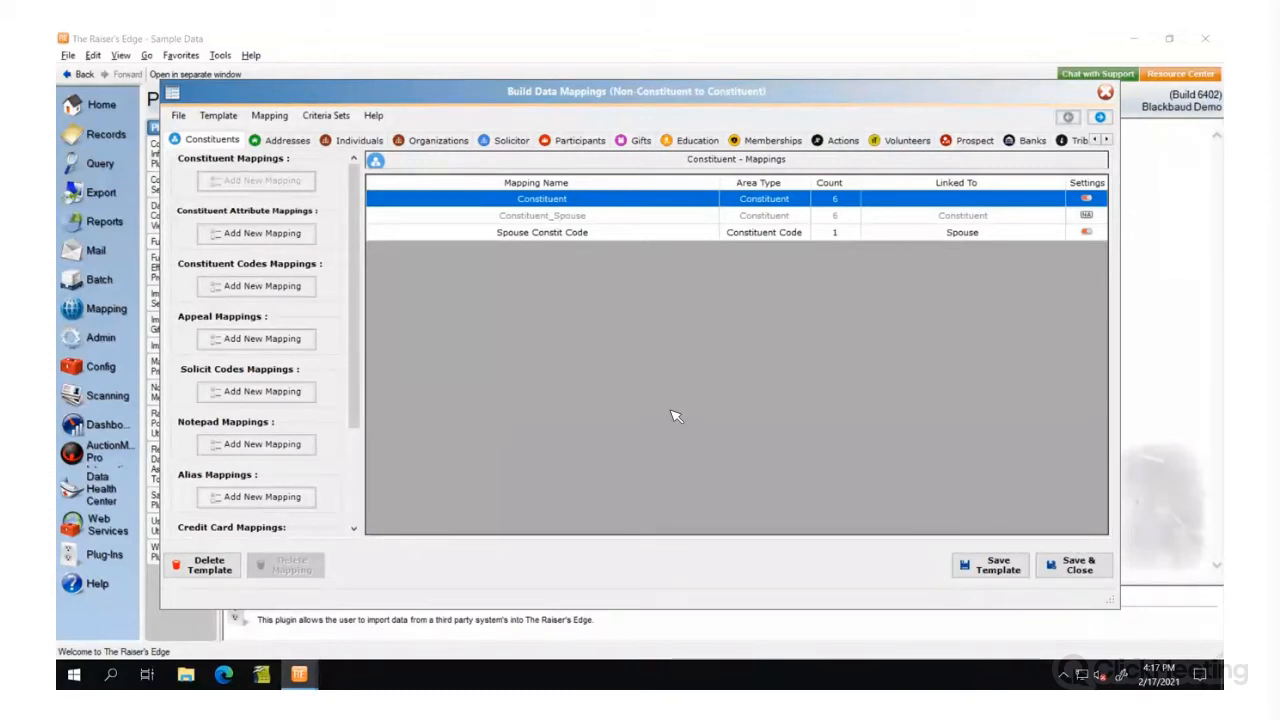
Step: Open the Constituent mapping, enlarge its window, and check the source fields offered for Annotation text and First Name
double_click(555, 200)
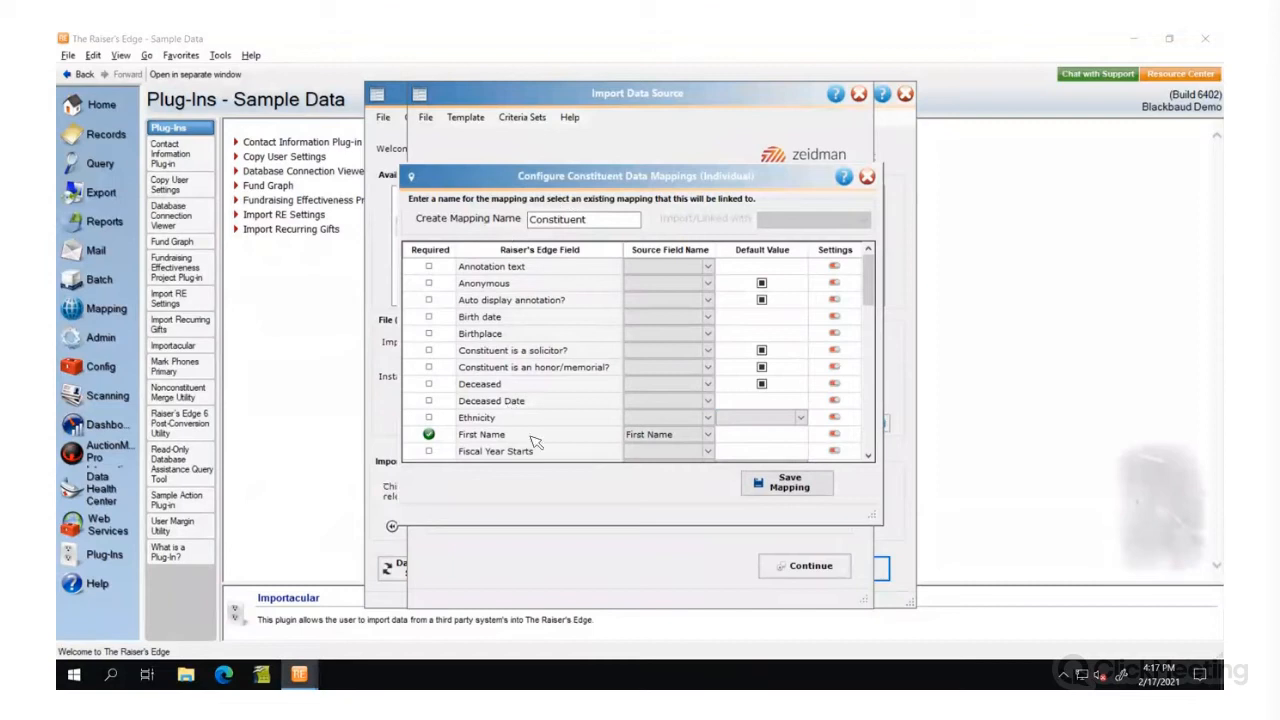
left_click_drag(878, 520, 1052, 537)
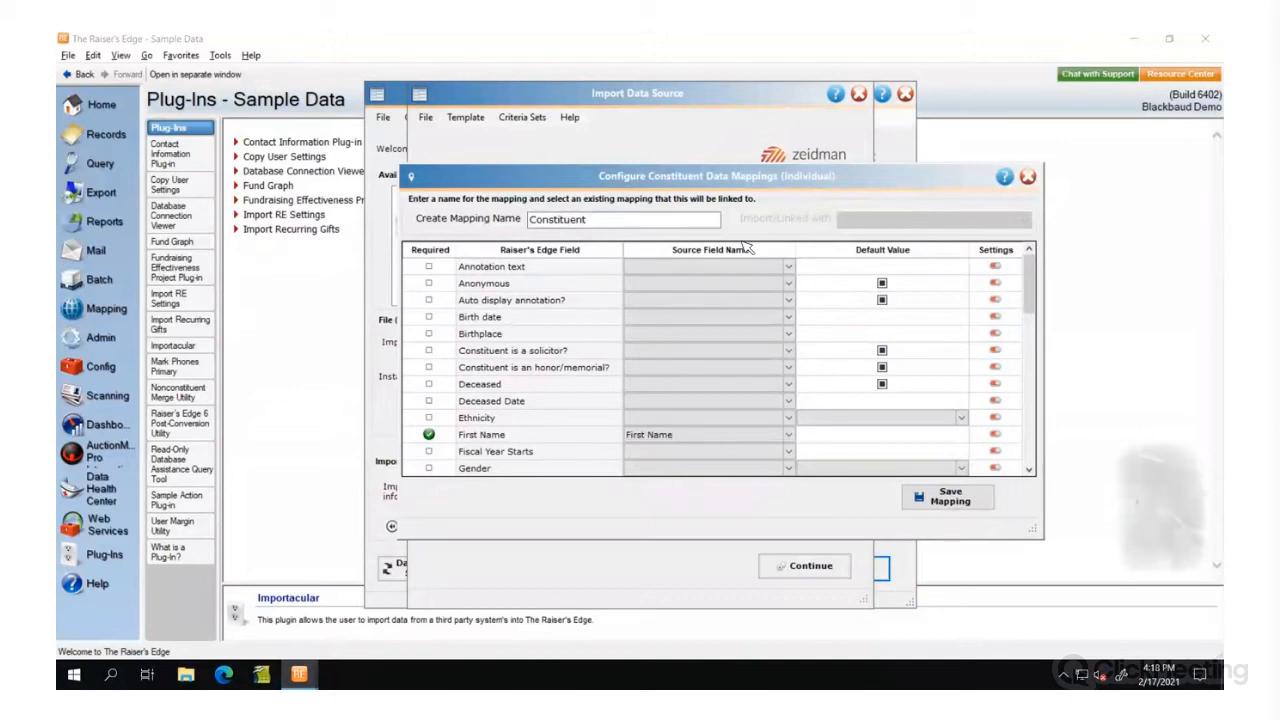
left_click(789, 268)
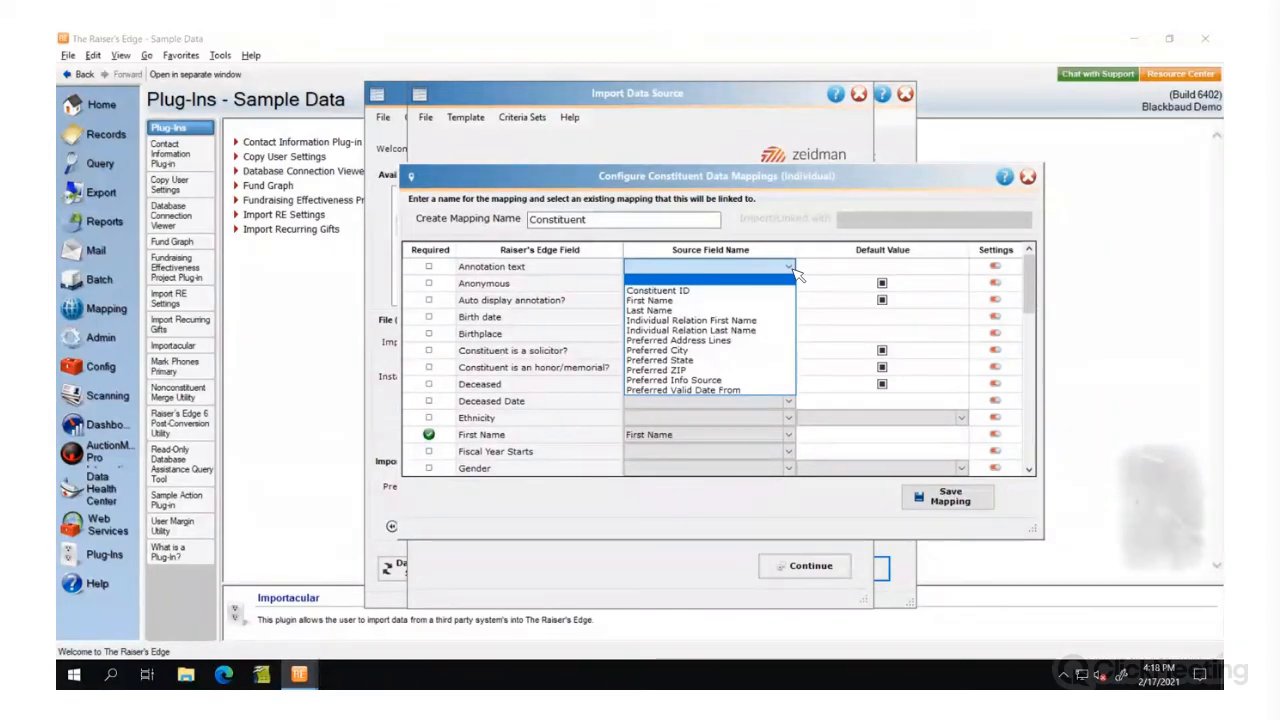
left_click(796, 271)
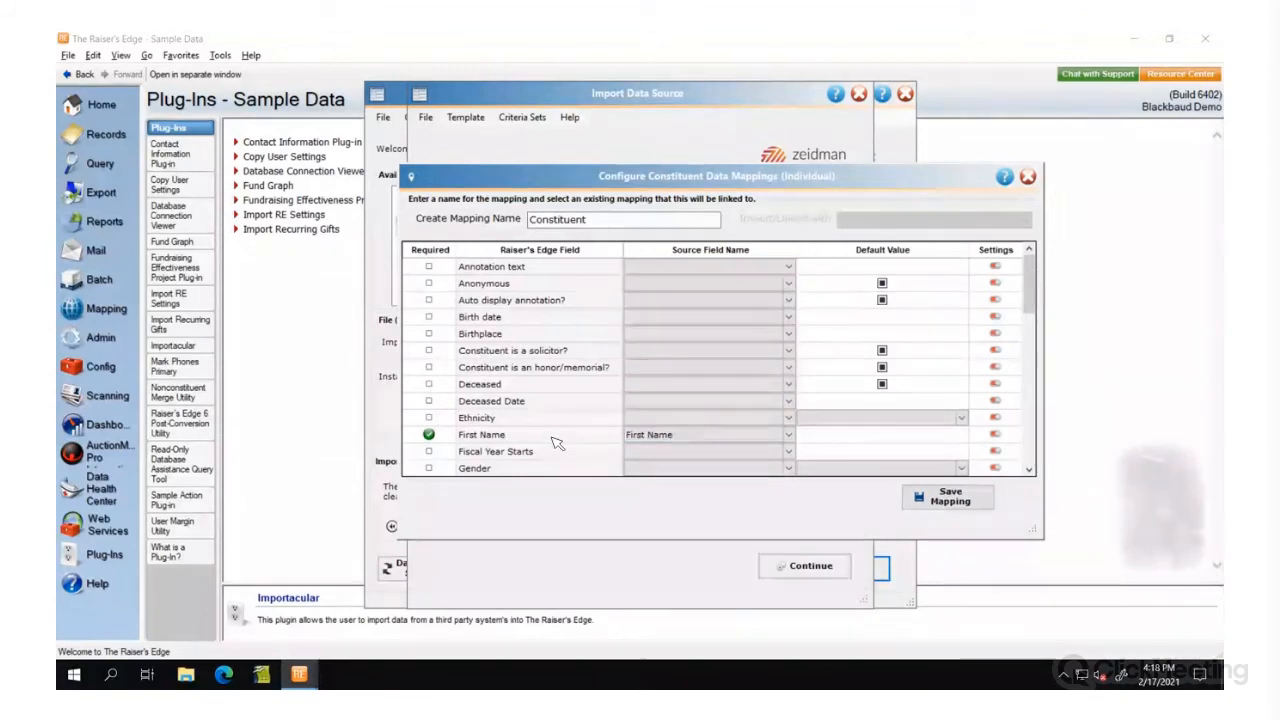
left_click(789, 435)
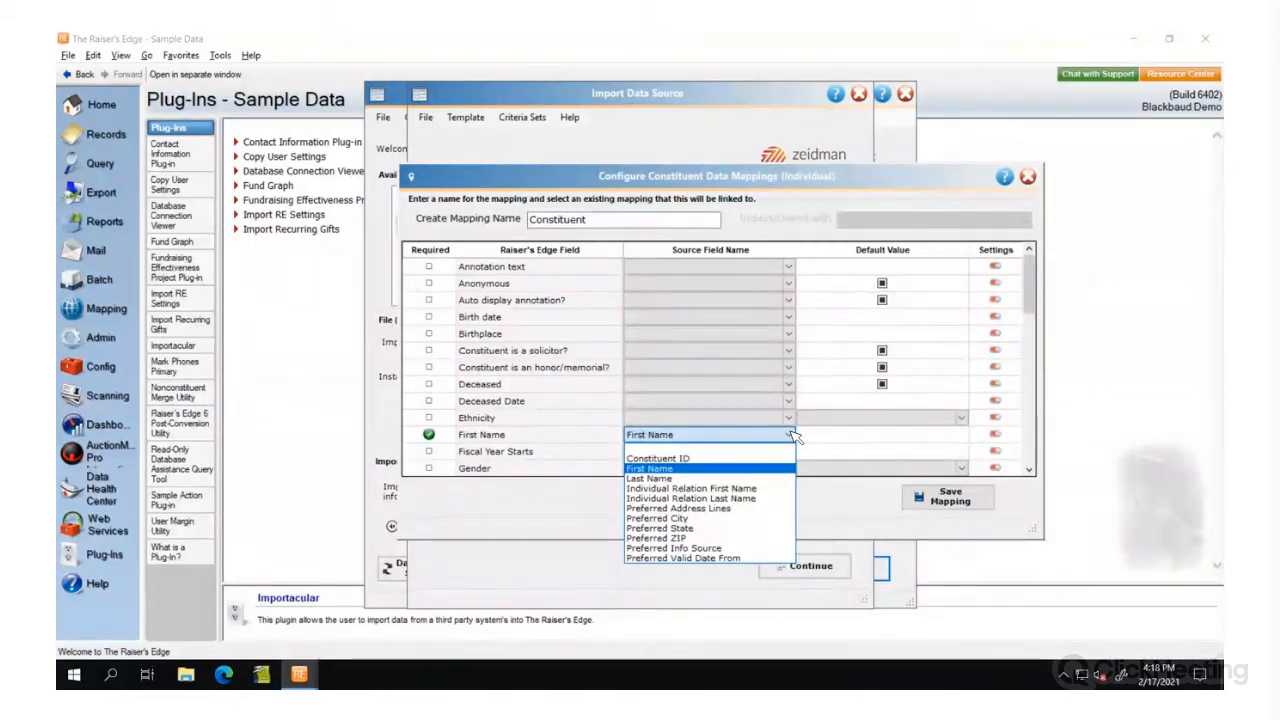
left_click(795, 437)
Step: Map the constituent's ID field to the Constituent ID source field
left_click_drag(1037, 288, 1039, 314)
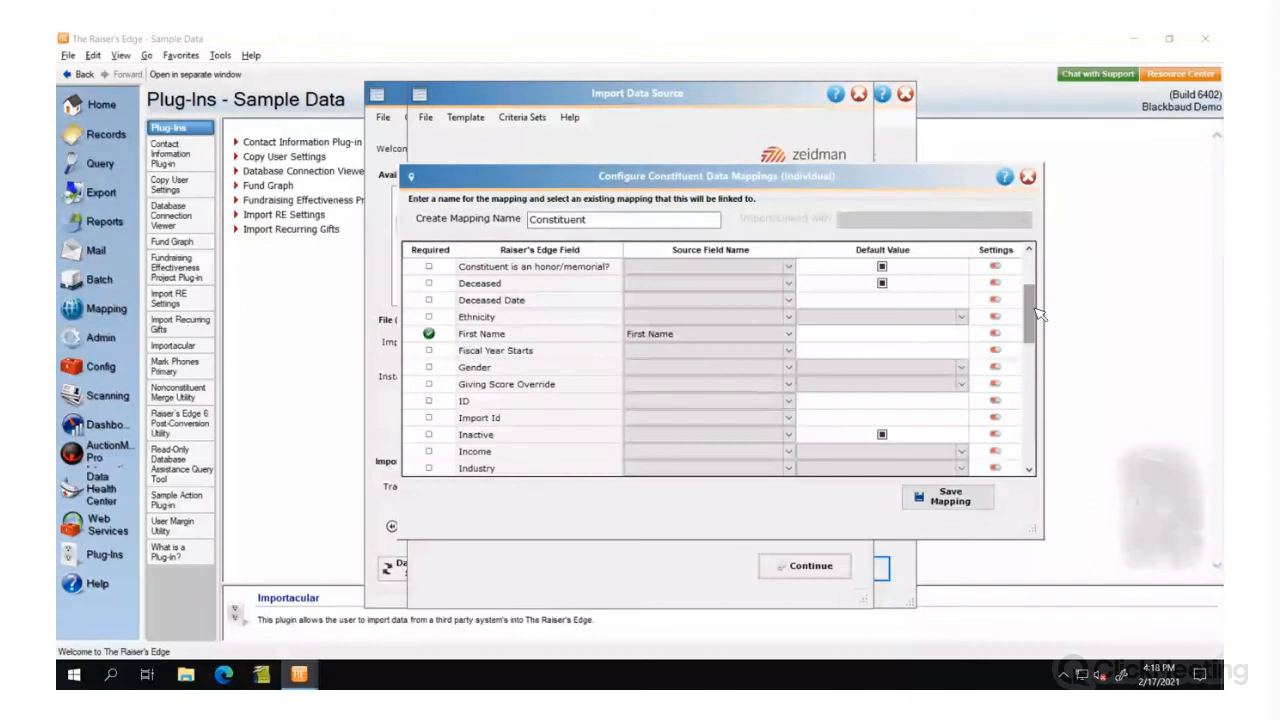
left_click(634, 400)
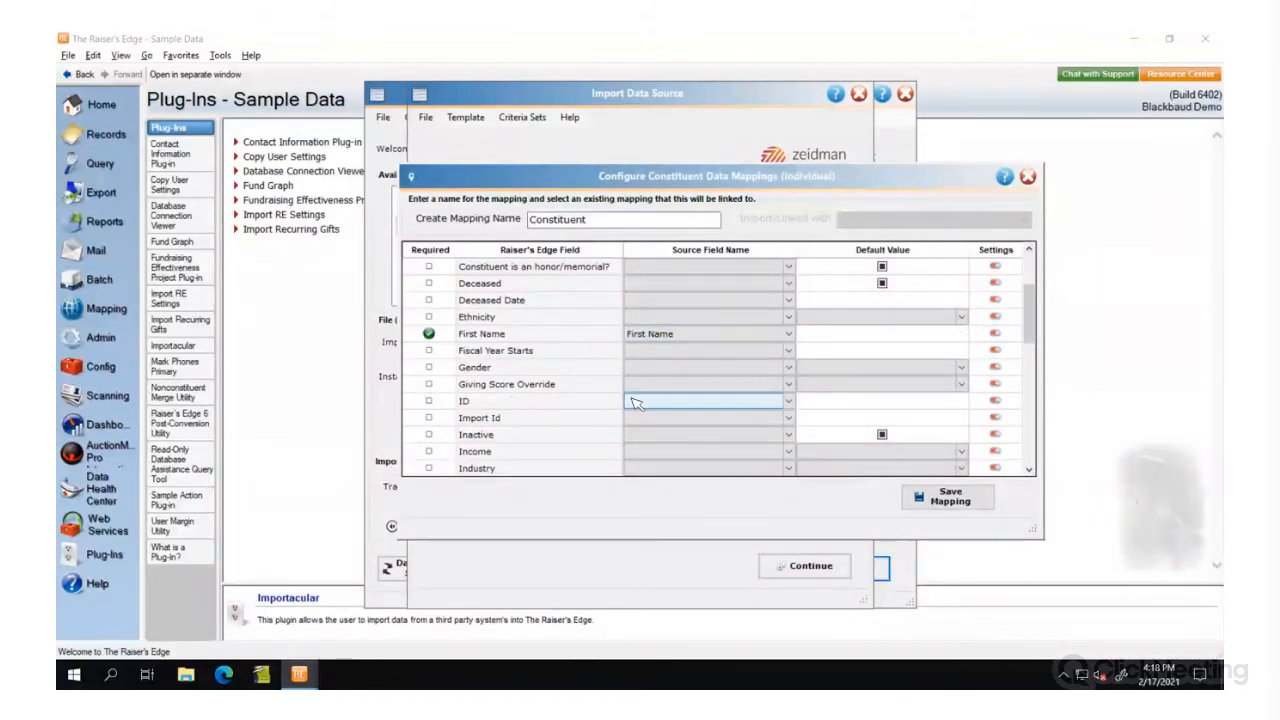
left_click(788, 402)
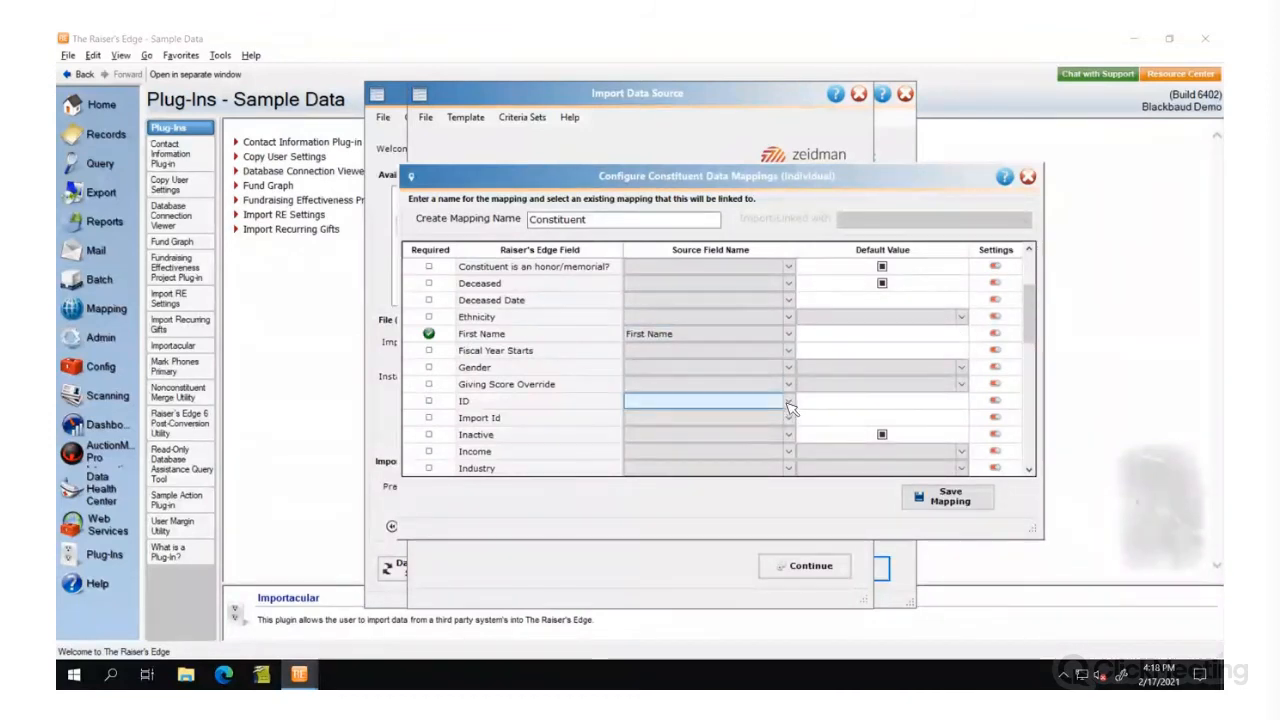
left_click(690, 424)
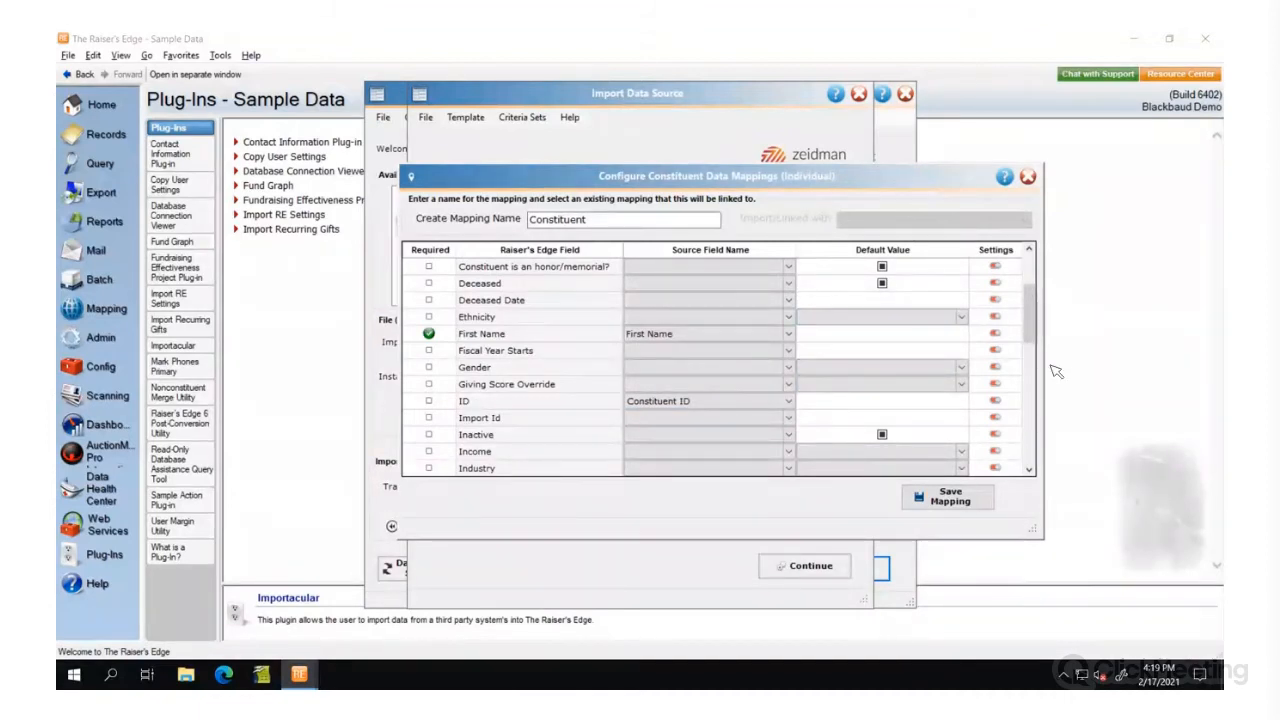
Step: Check the field settings of Primary Addressee (Template or id) without changing them, and save the Constituent mapping
left_click_drag(1036, 325, 1043, 417)
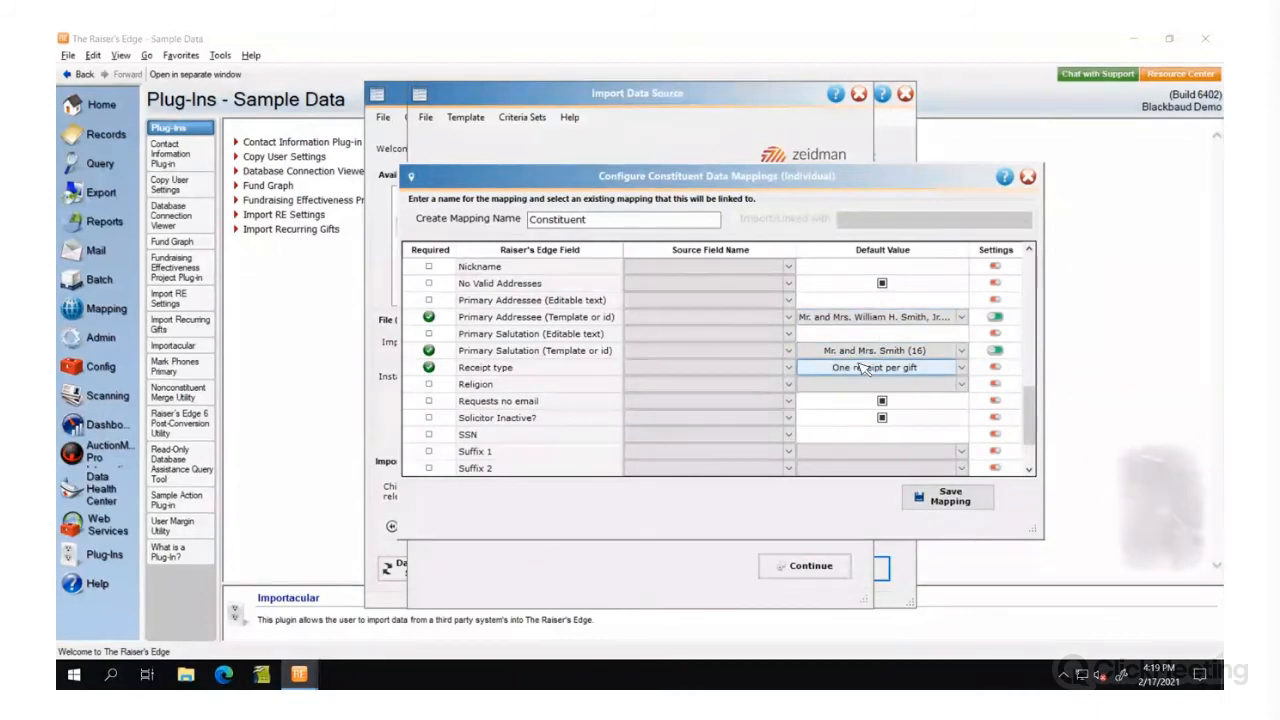
left_click(995, 318)
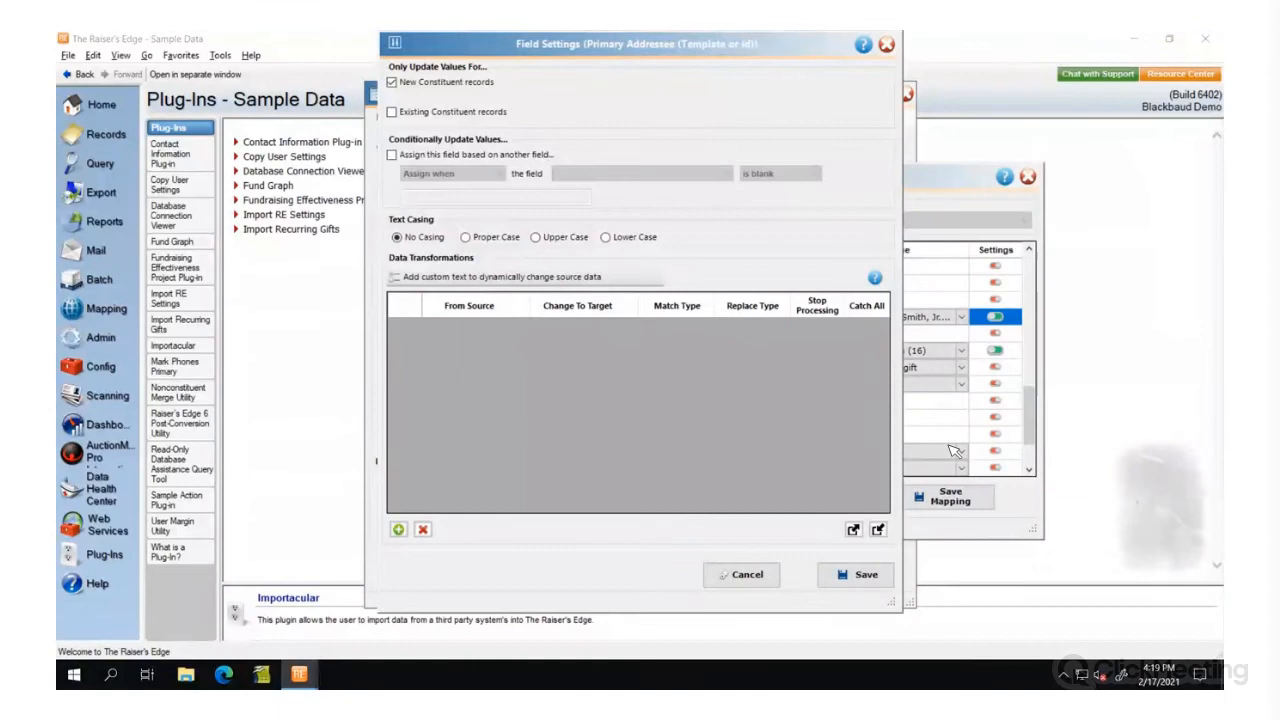
left_click(747, 575)
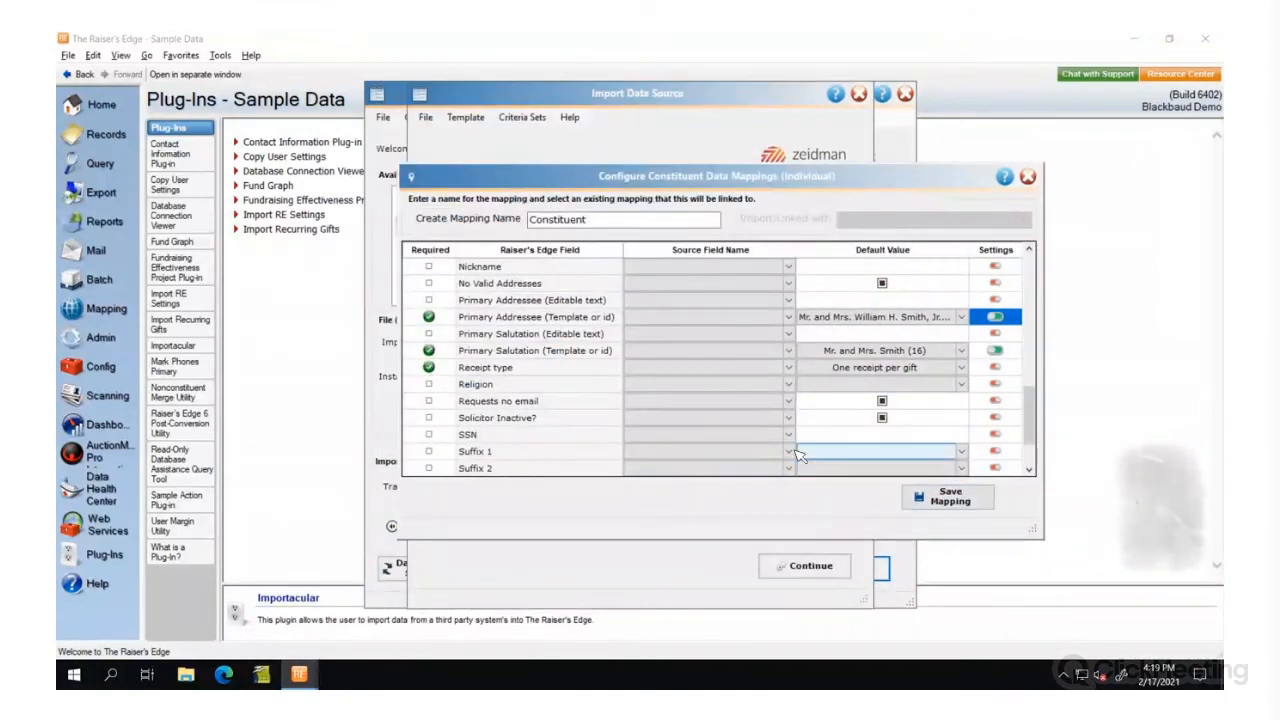
left_click_drag(1026, 408, 1029, 446)
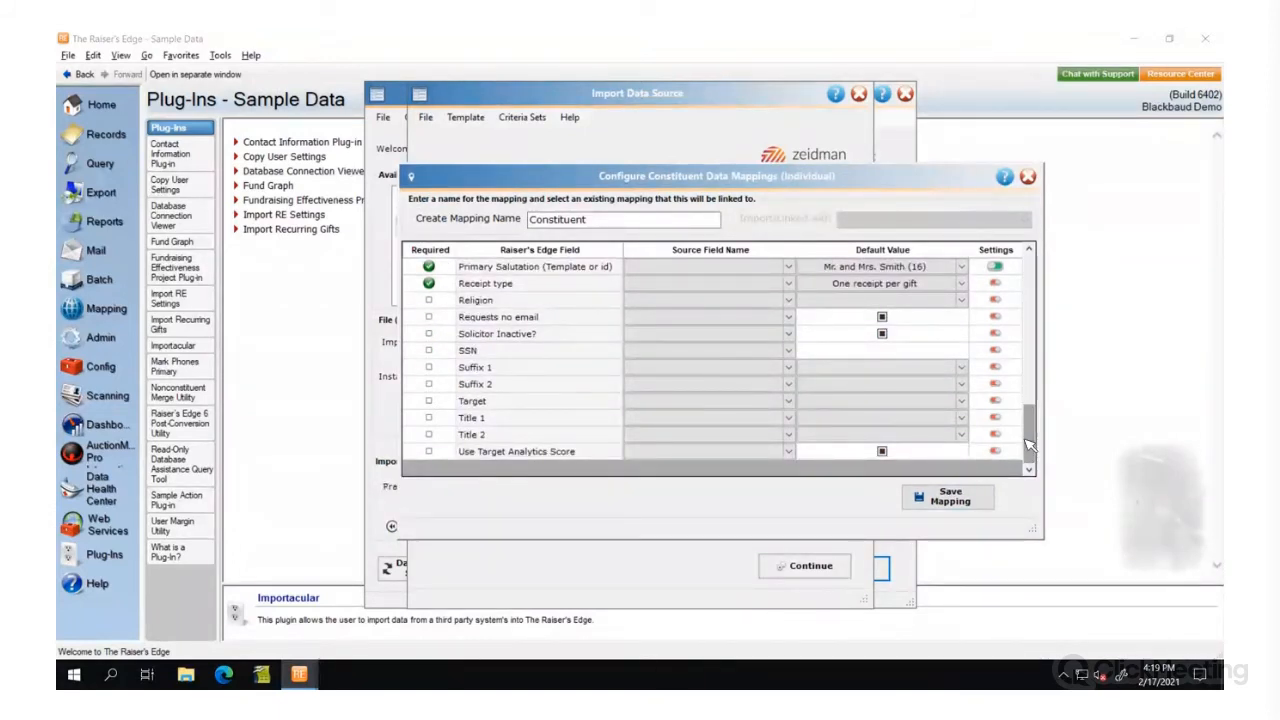
left_click(966, 504)
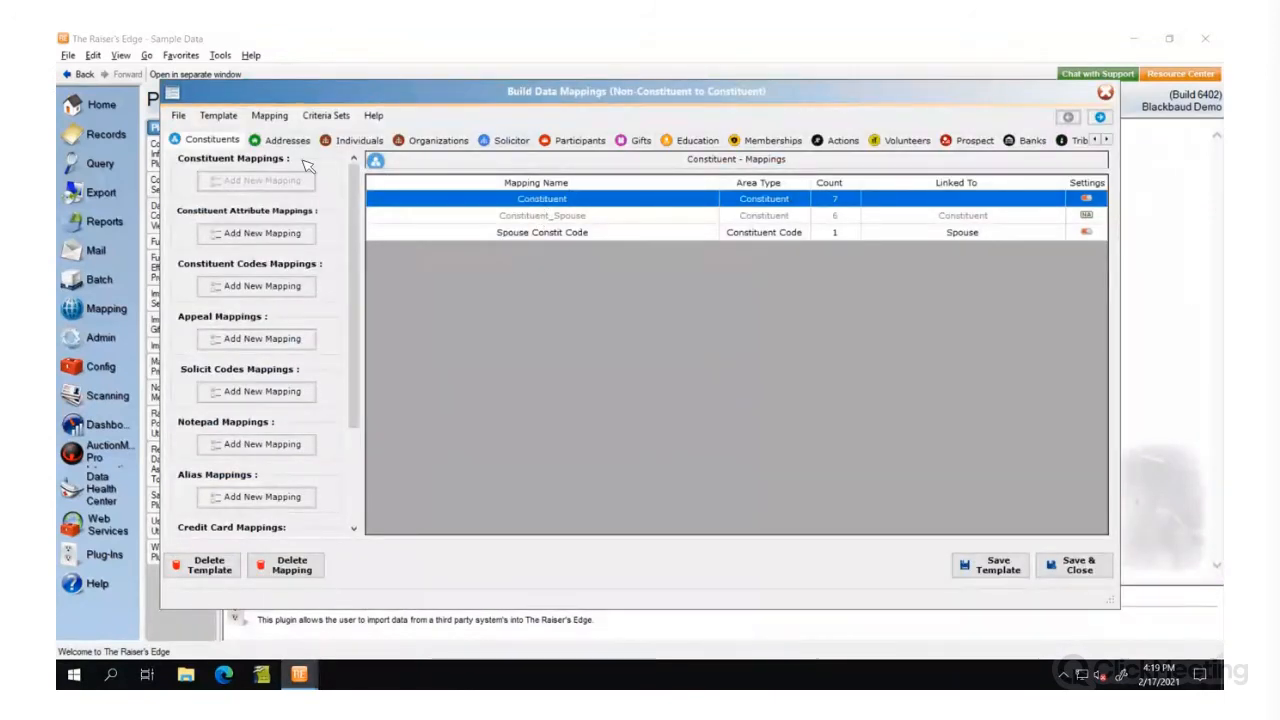
Step: Open the Spouse individual relationship mapping, enlarge its window, and review its name sources and relationship defaults
left_click(358, 140)
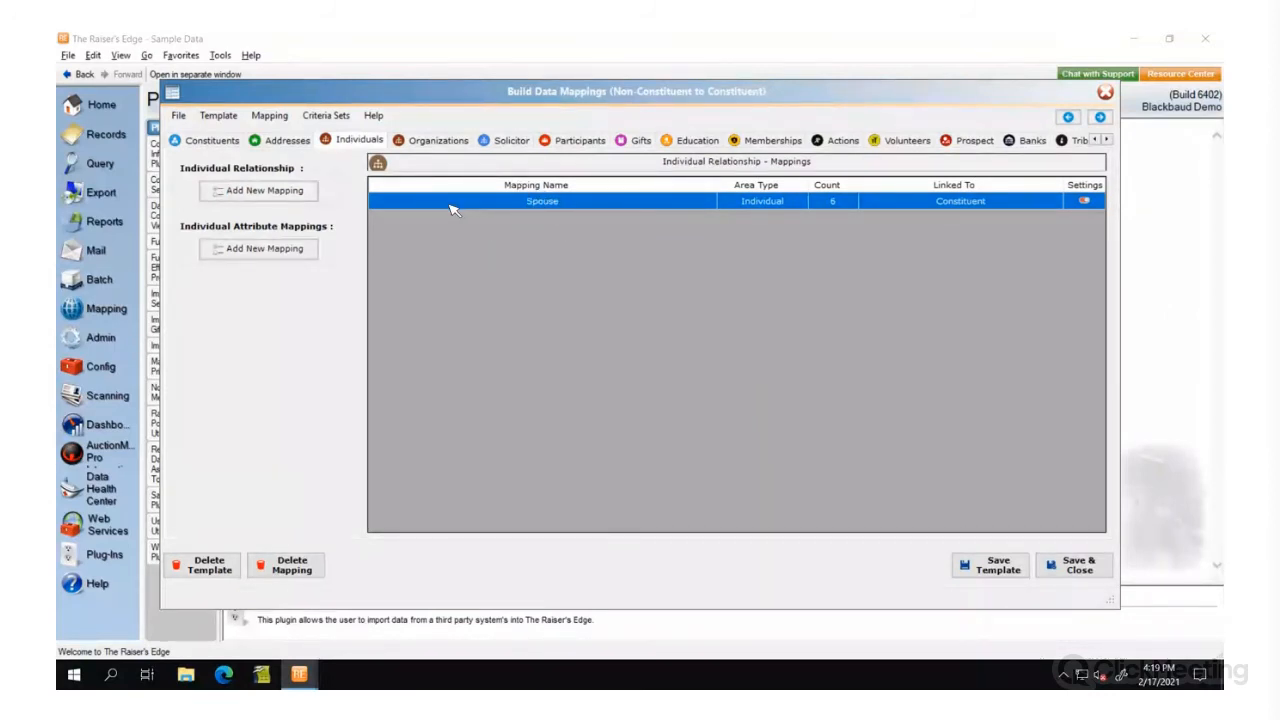
double_click(541, 204)
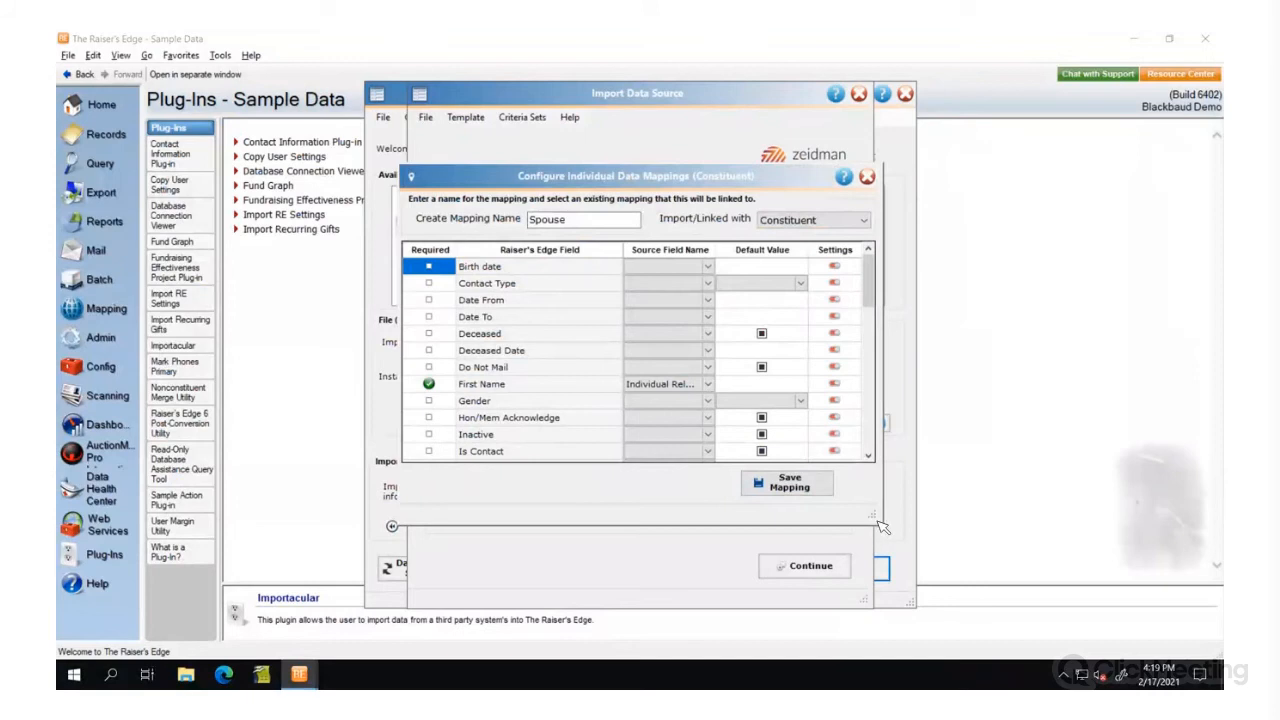
left_click_drag(881, 523, 1050, 626)
left_click(690, 386)
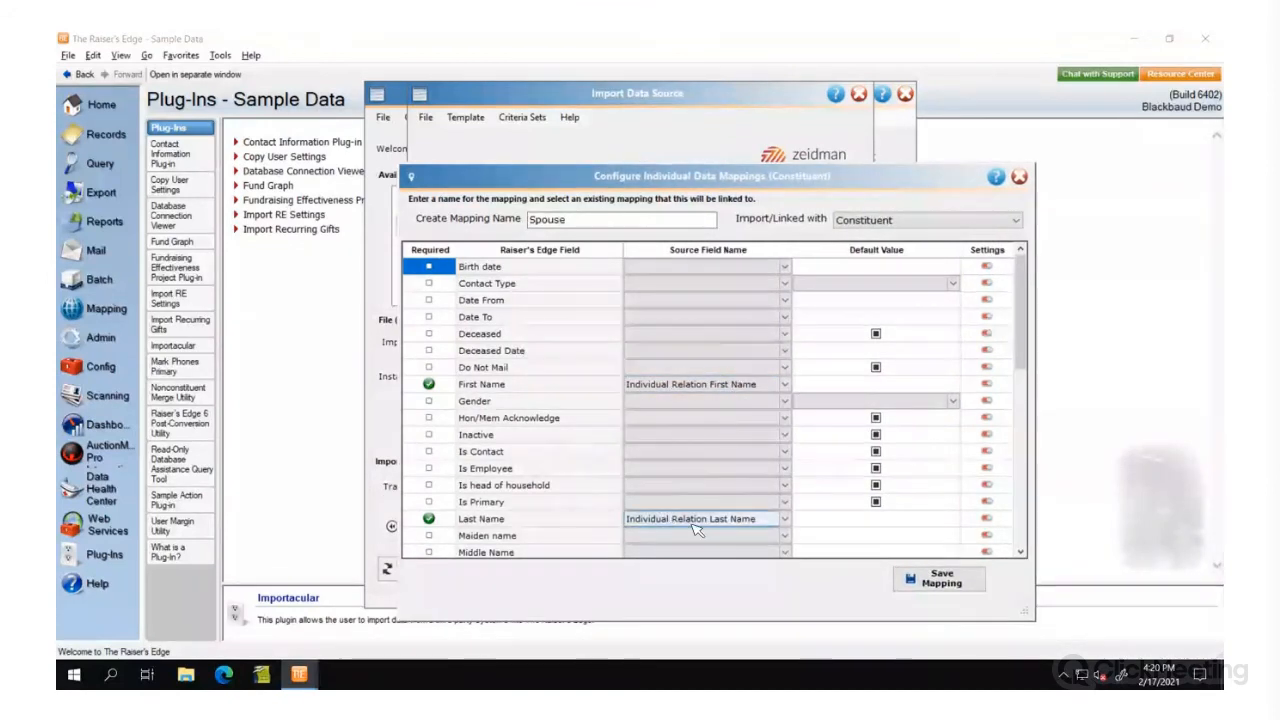
left_click_drag(1024, 312, 1018, 440)
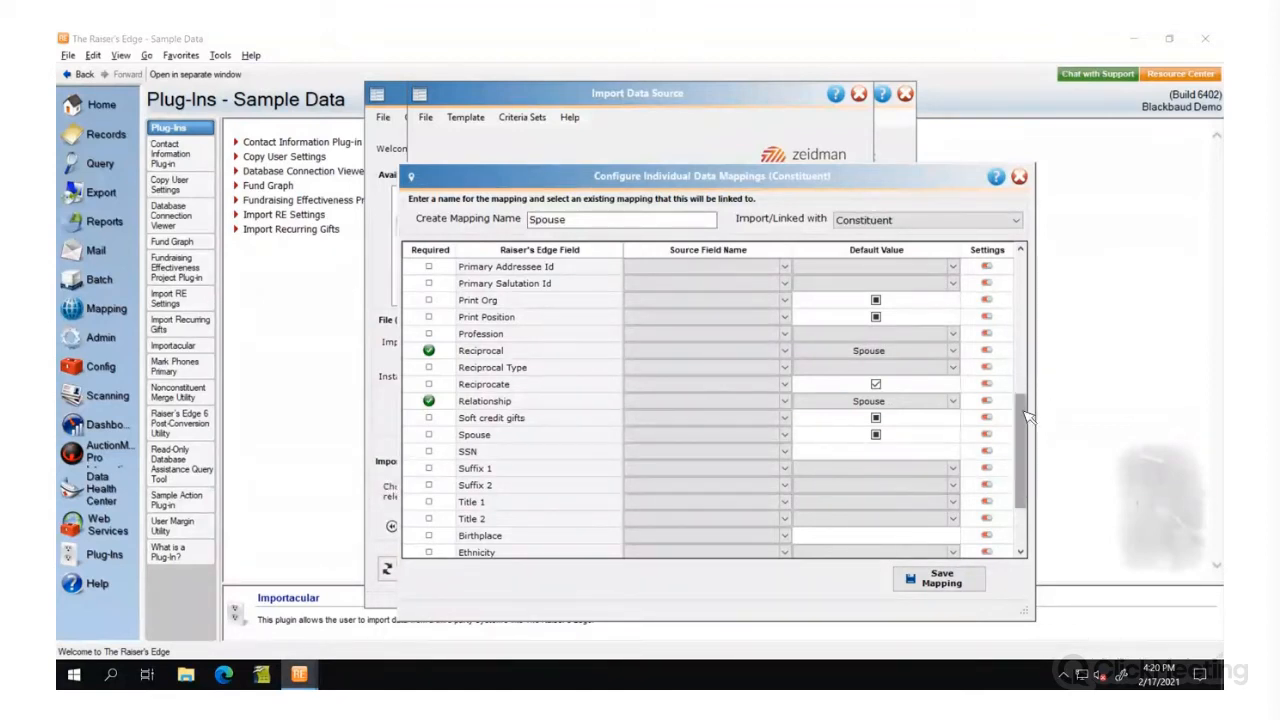
Step: Set the Spouse mapping's default Primary Addressee Id to format 6 and its default Primary Salutation Id to format 21
scroll(985, 352, "up", 4)
left_click(957, 335)
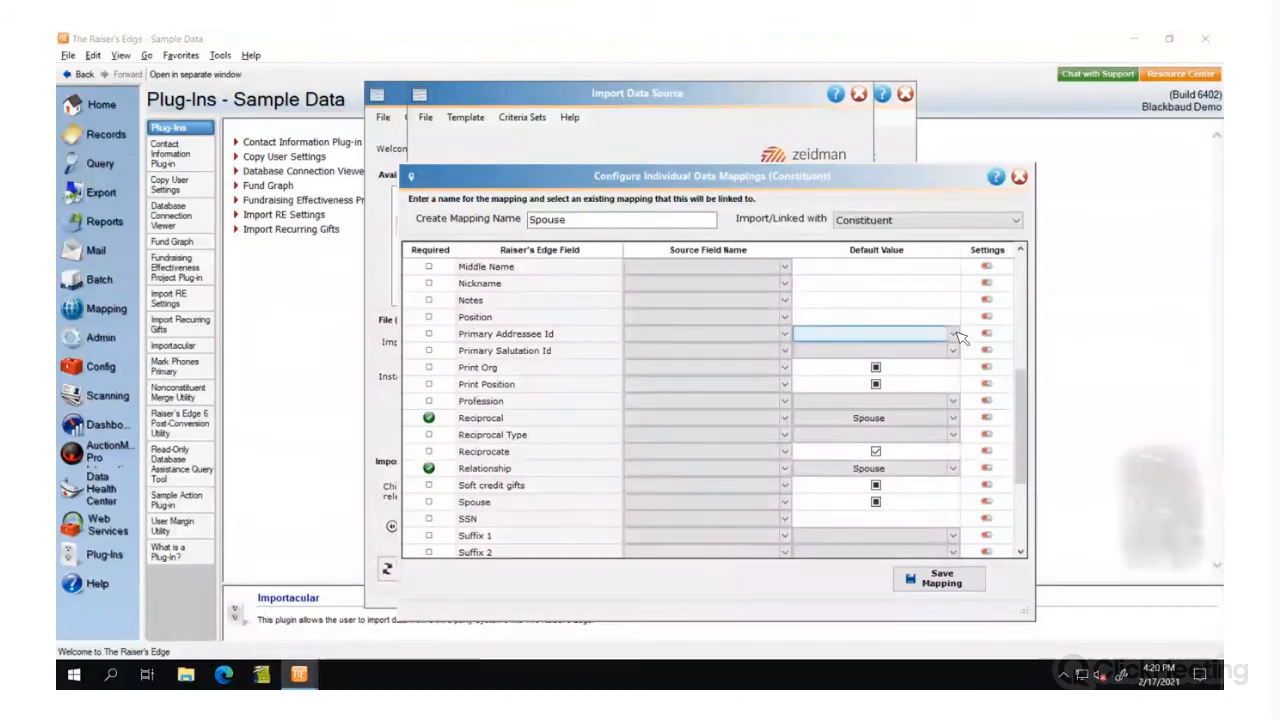
left_click(957, 335)
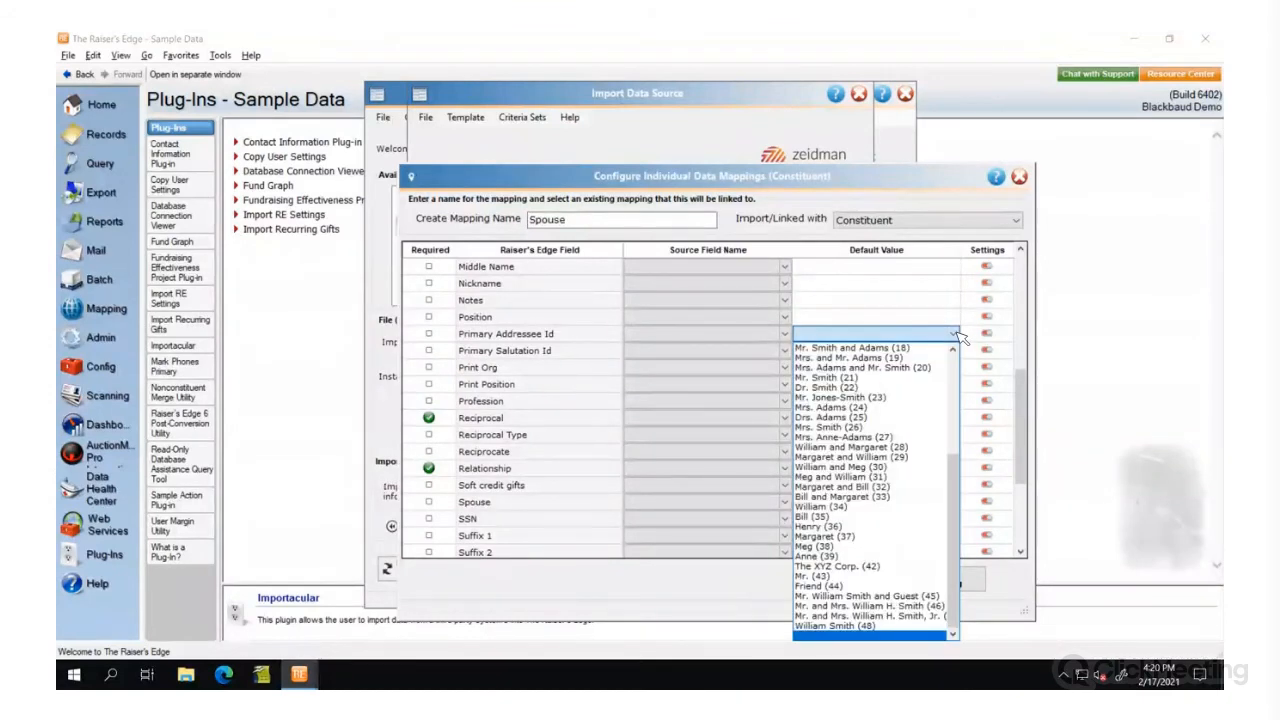
left_click_drag(955, 470, 977, 366)
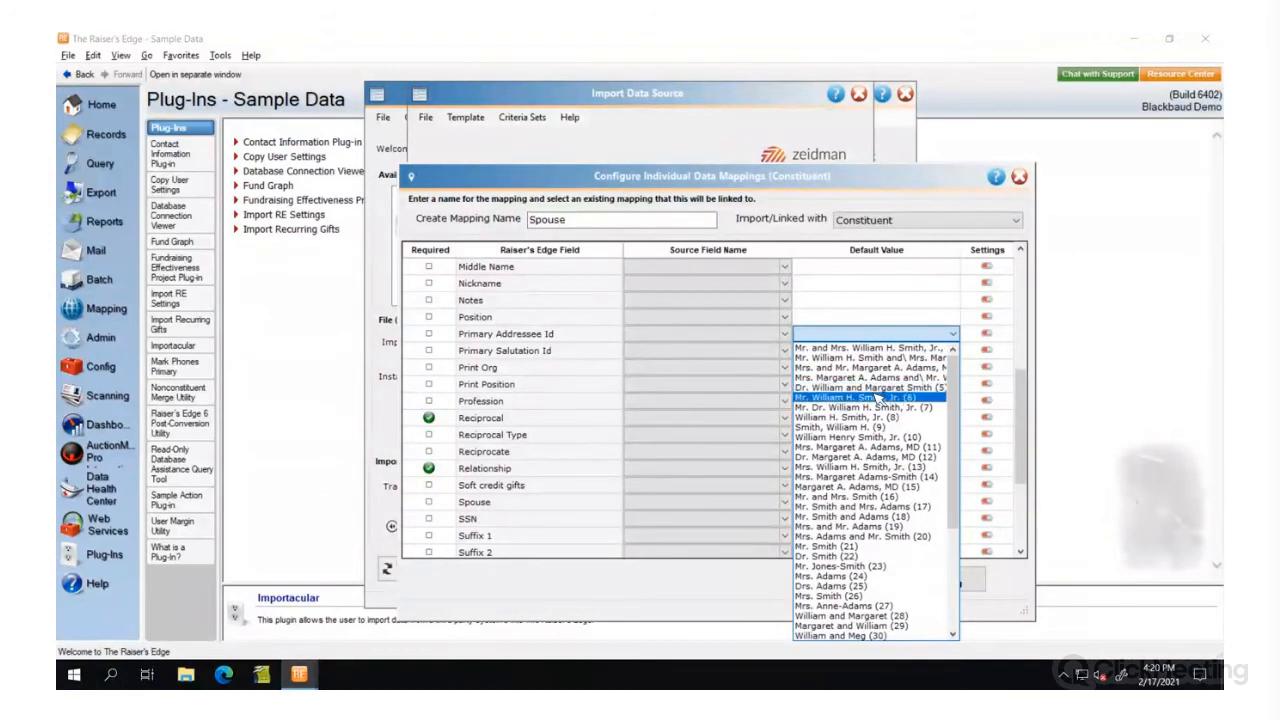
left_click(878, 398)
left_click(953, 352)
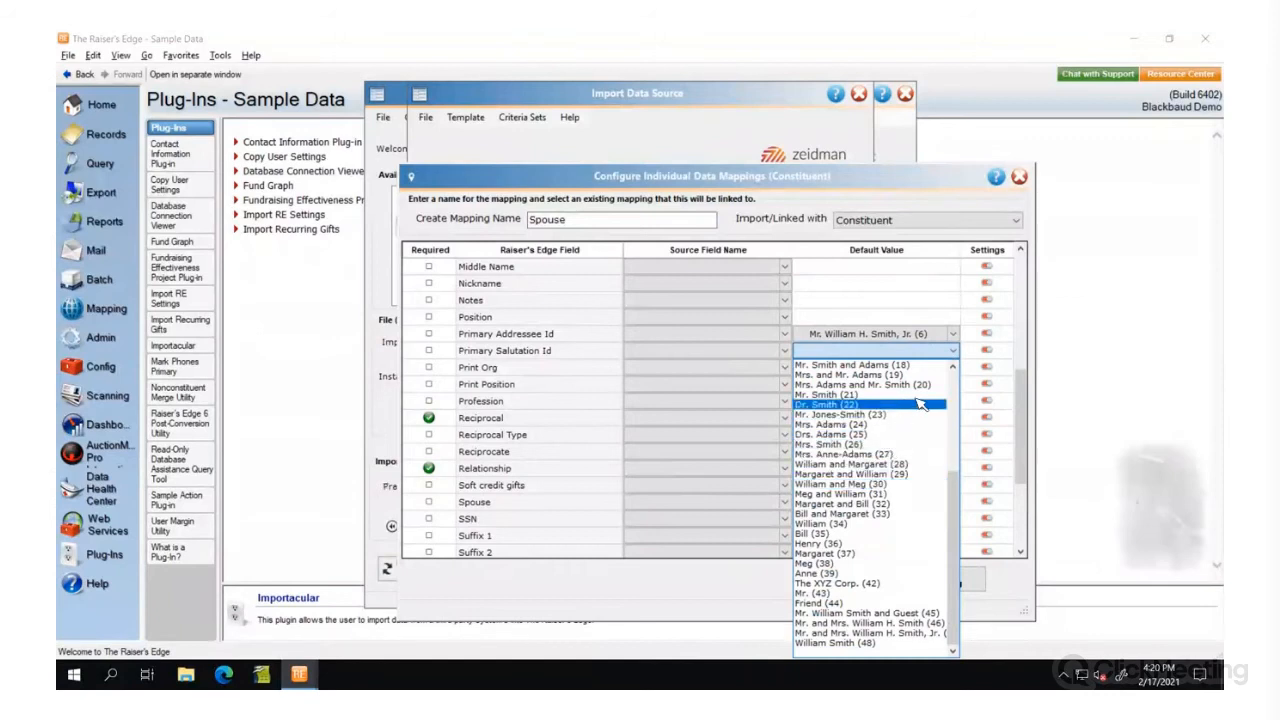
left_click(880, 395)
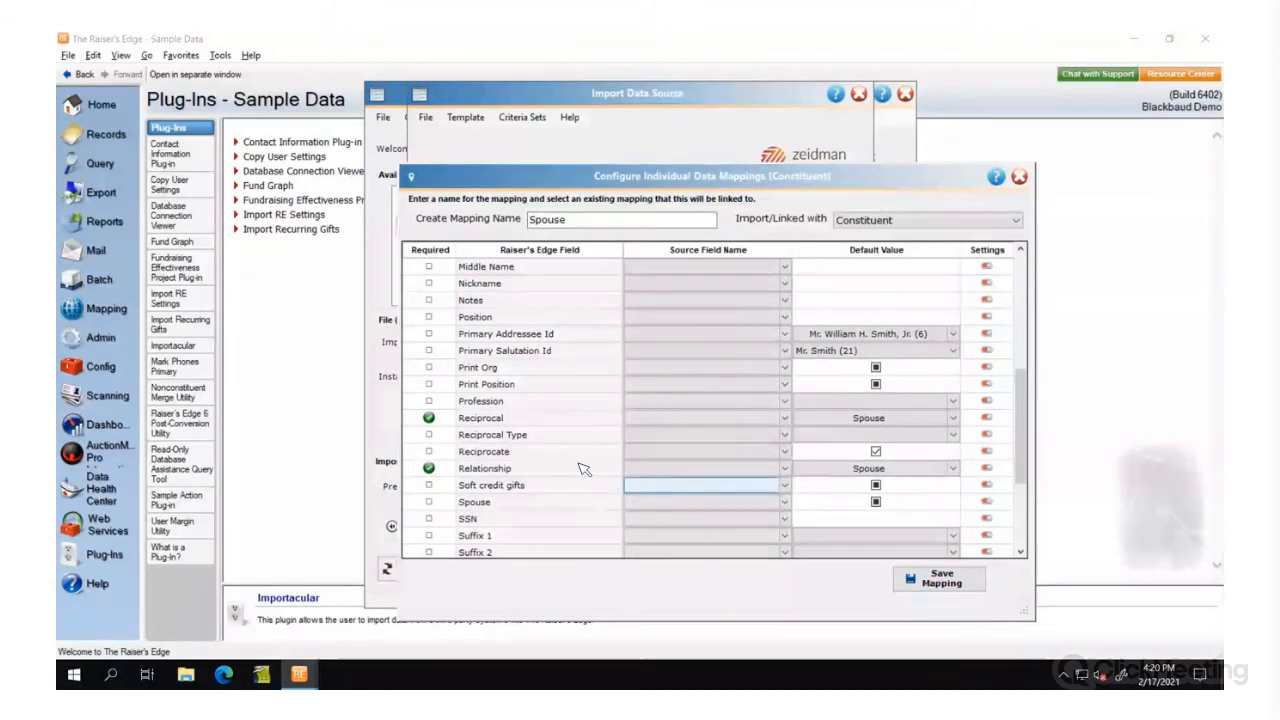
Step: Enable the default value of the Spouse field and save the Spouse relationship mapping
left_click(877, 502)
left_click(877, 502)
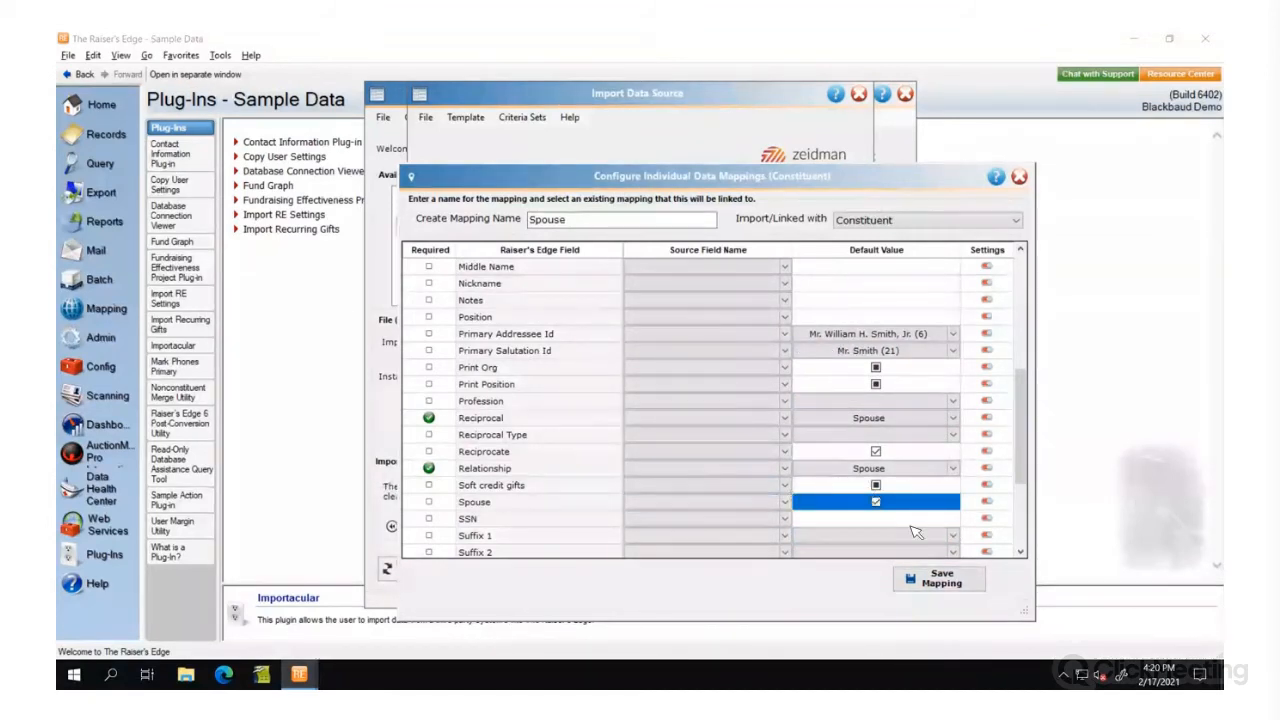
left_click_drag(1020, 414, 1020, 478)
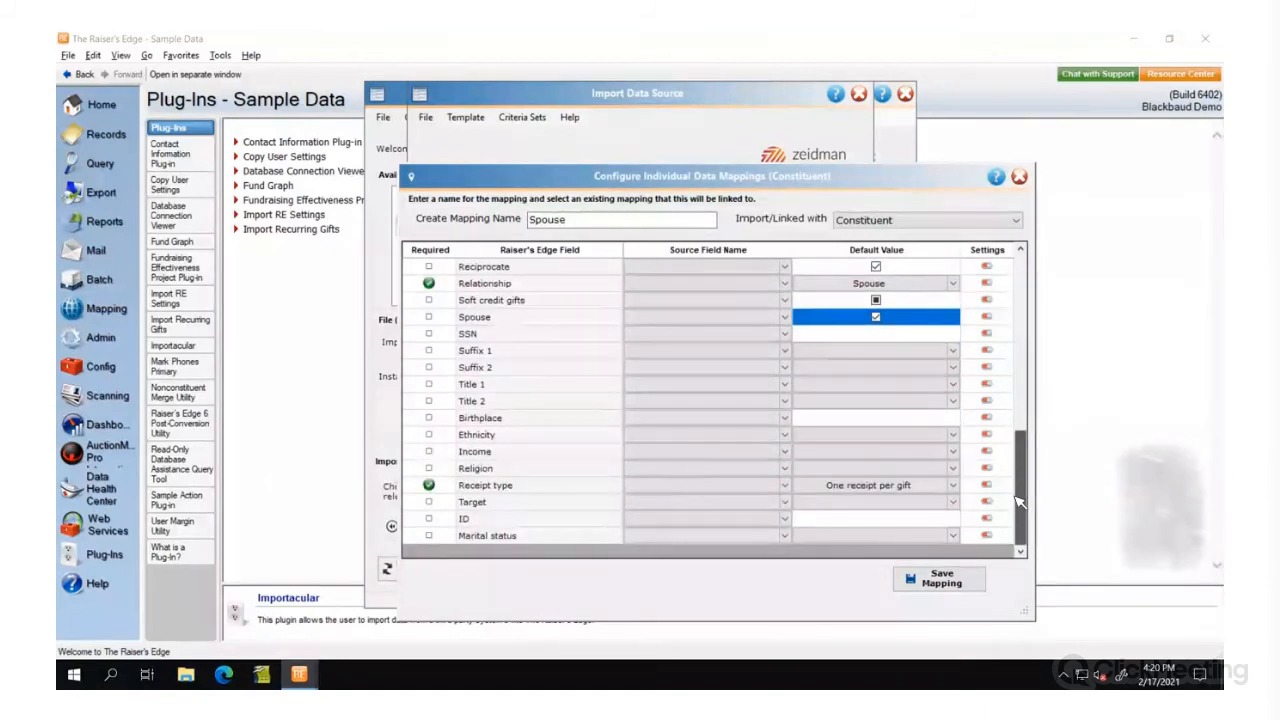
left_click(943, 580)
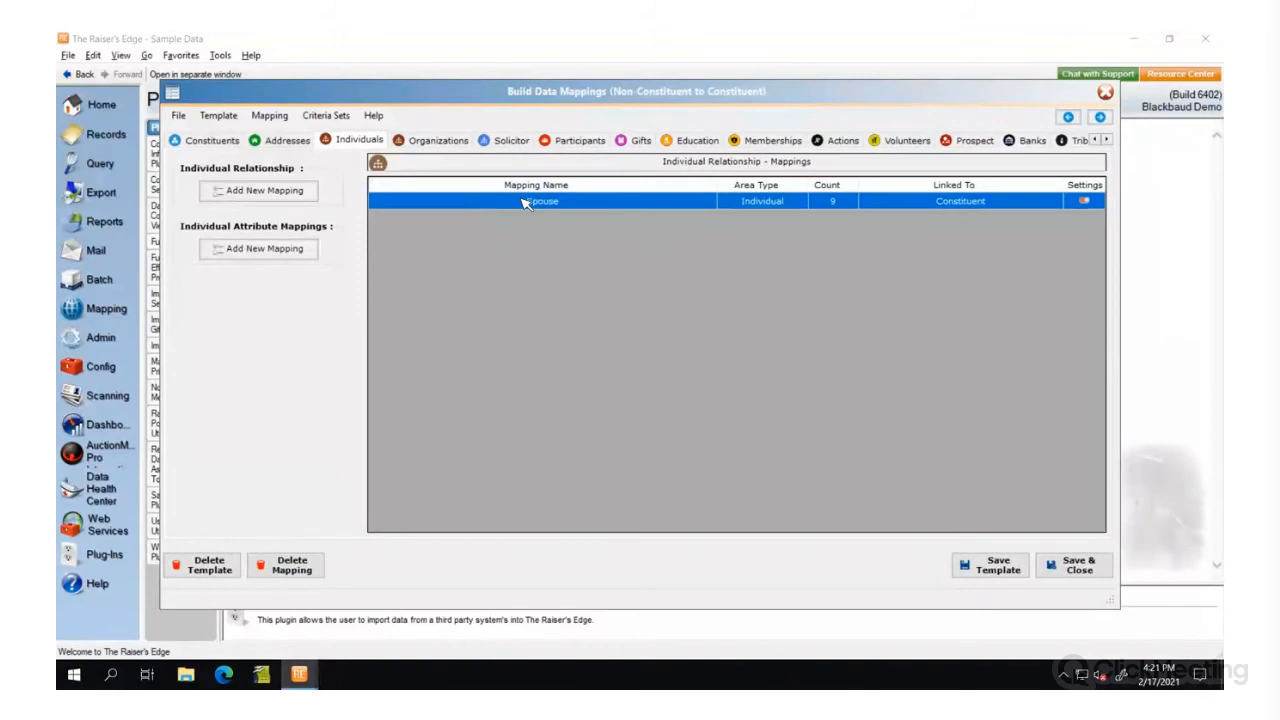
Step: Review the Spouse mapping's area settings for converting existing non-constituent relationships, and save them
left_click(1084, 202)
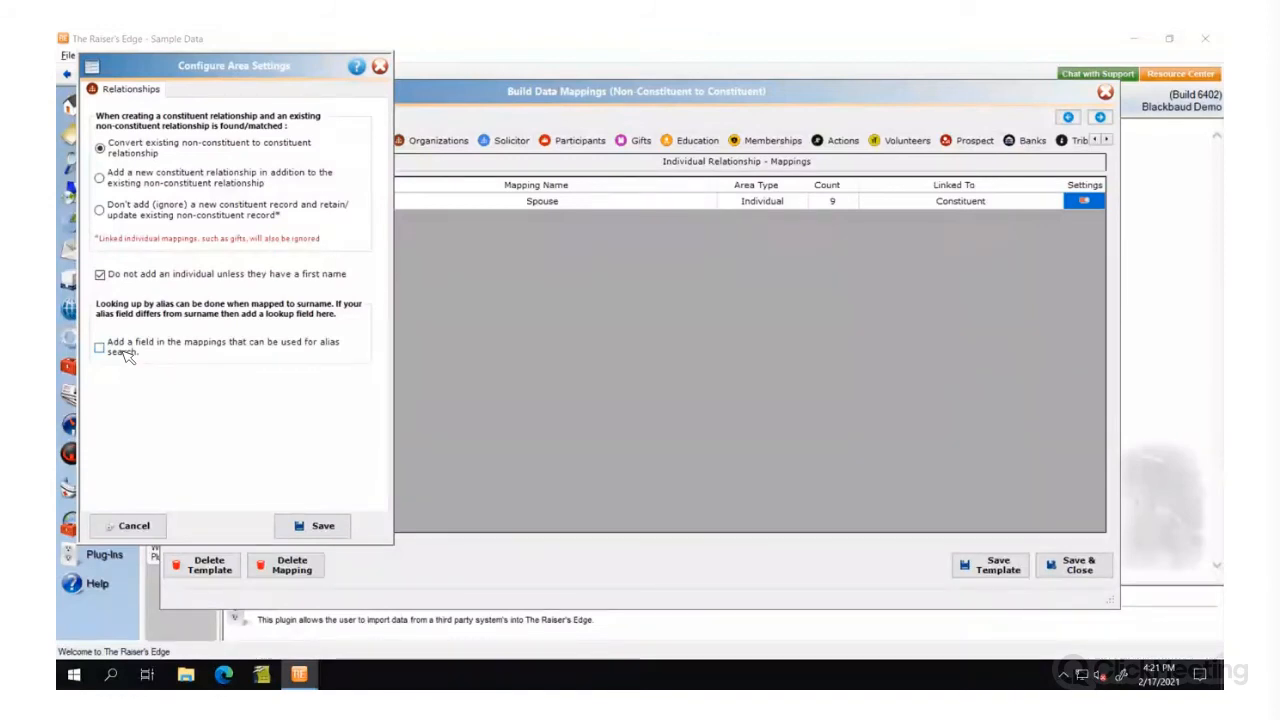
left_click(326, 525)
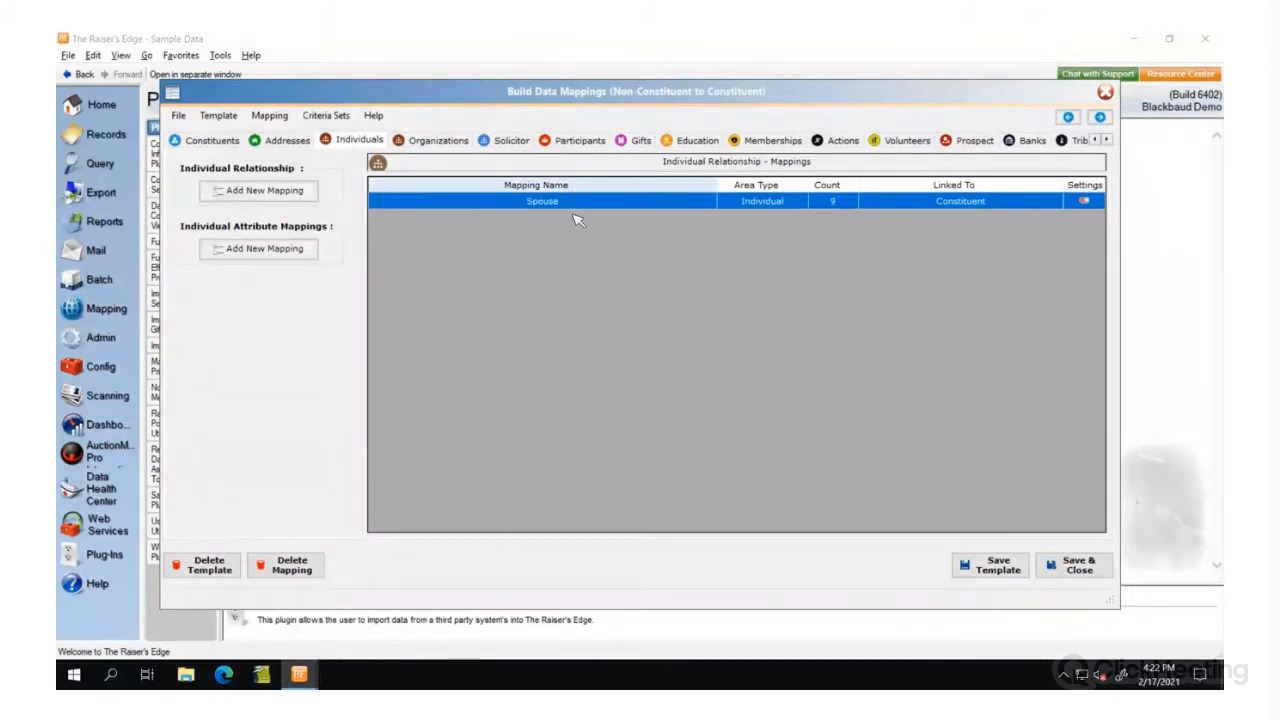
Step: Open the Spouse Address mapping, choose Spouse as its linked mapping, and enlarge its window
left_click(290, 141)
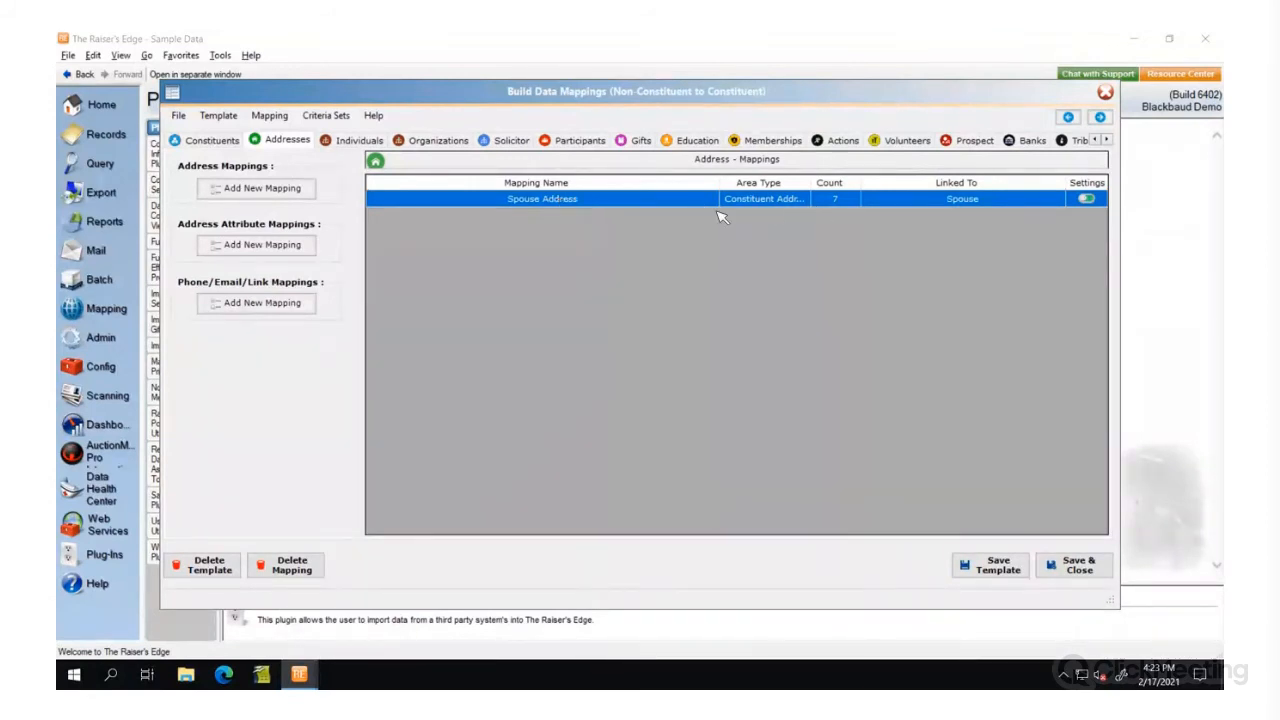
double_click(545, 199)
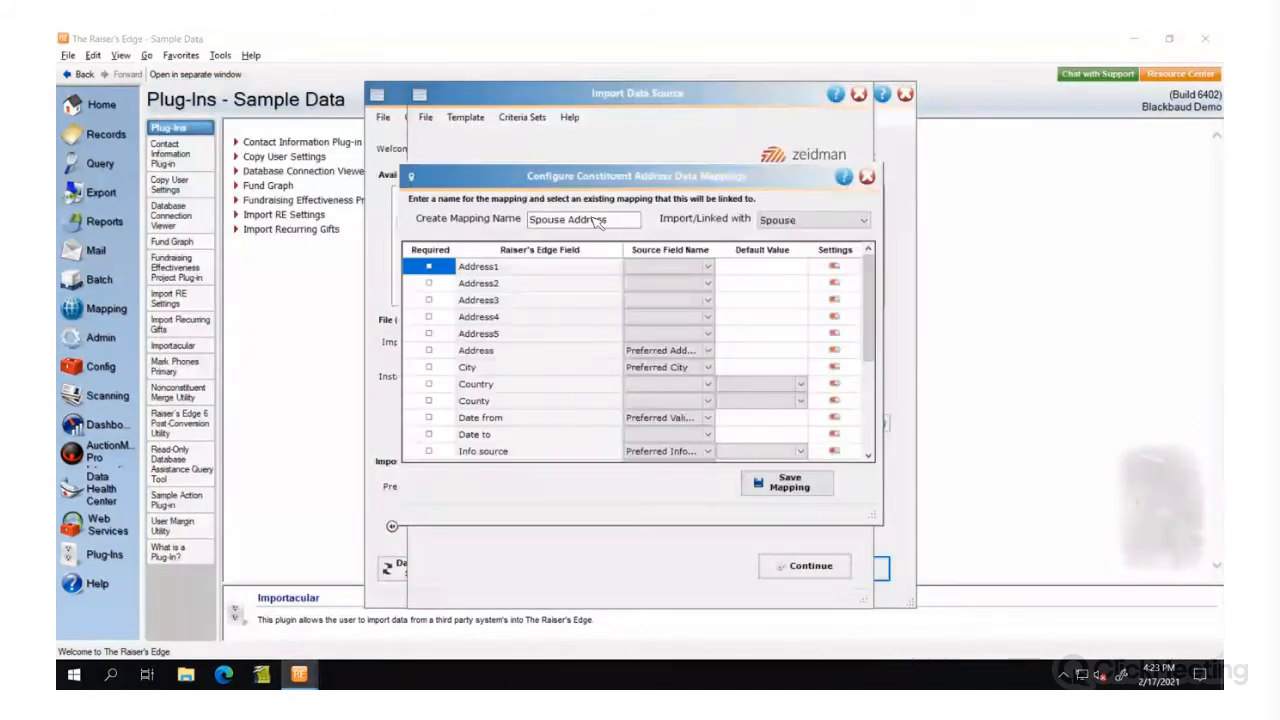
left_click(864, 221)
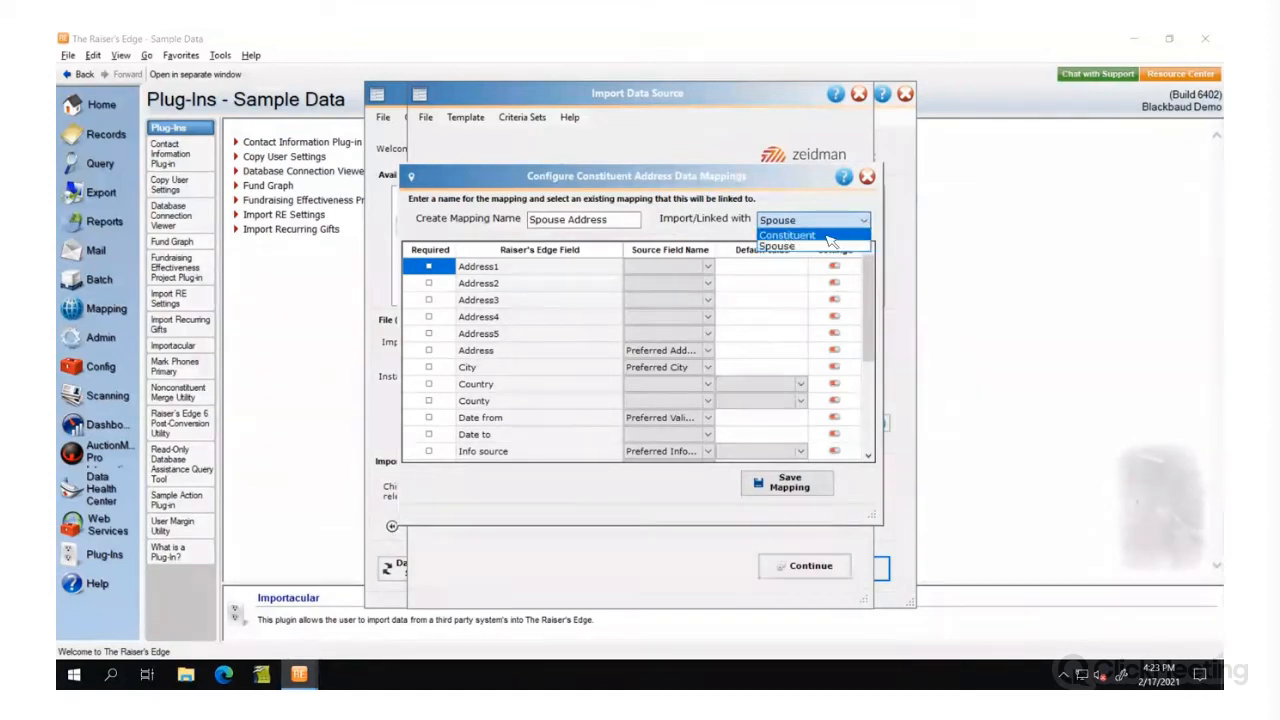
left_click(802, 247)
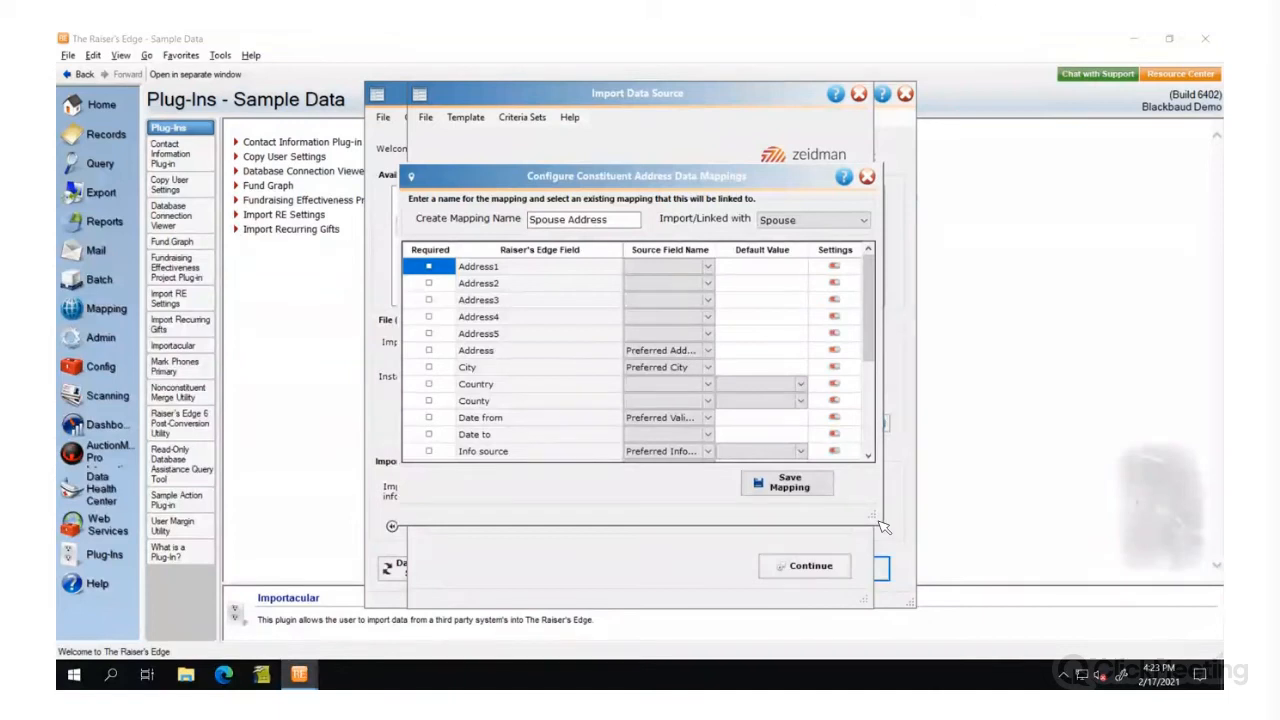
left_click_drag(885, 523, 1050, 602)
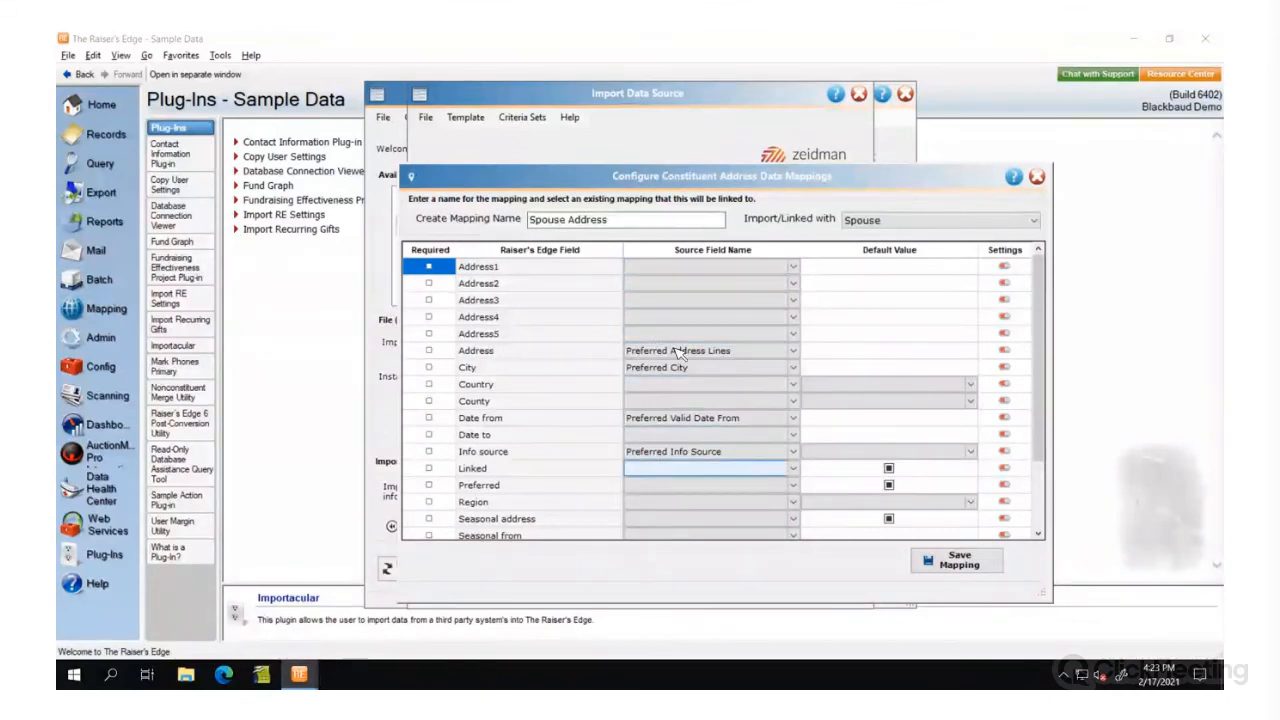
Step: Enable the defaults for Preferred and Send mail to this address, and save the Spouse Address mapping
left_click(889, 485)
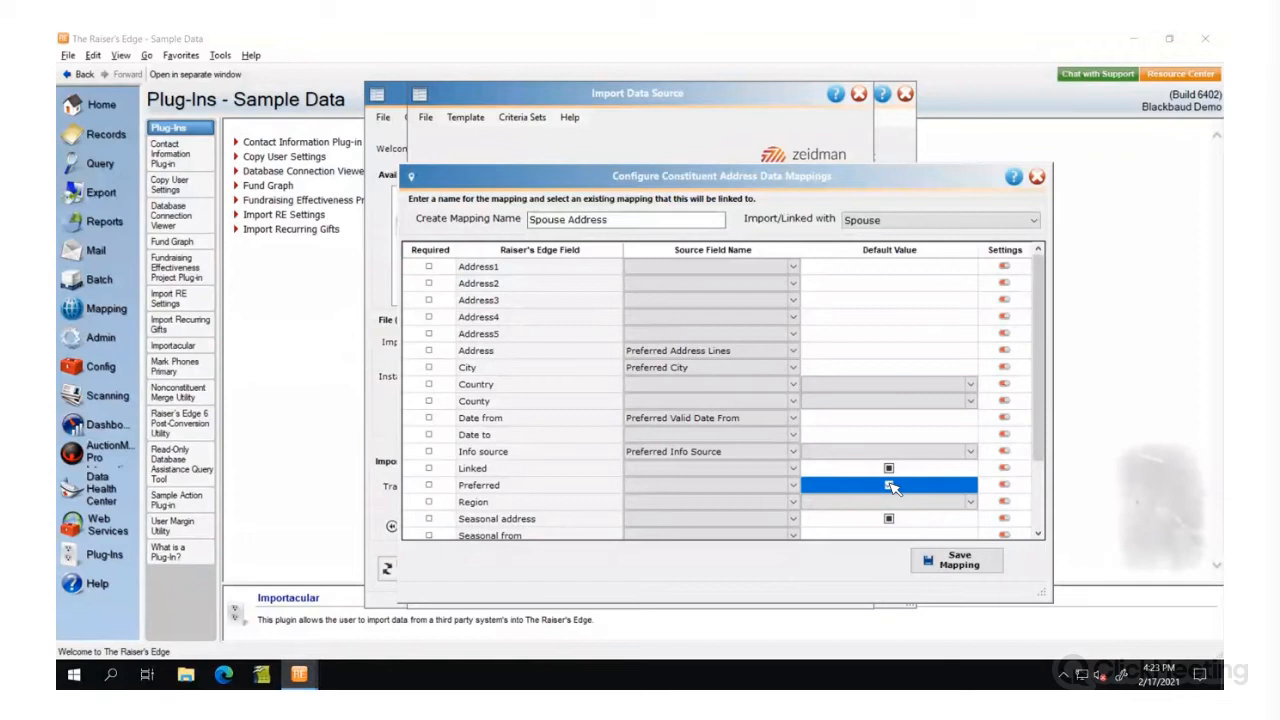
left_click(889, 485)
left_click_drag(1038, 336, 1038, 410)
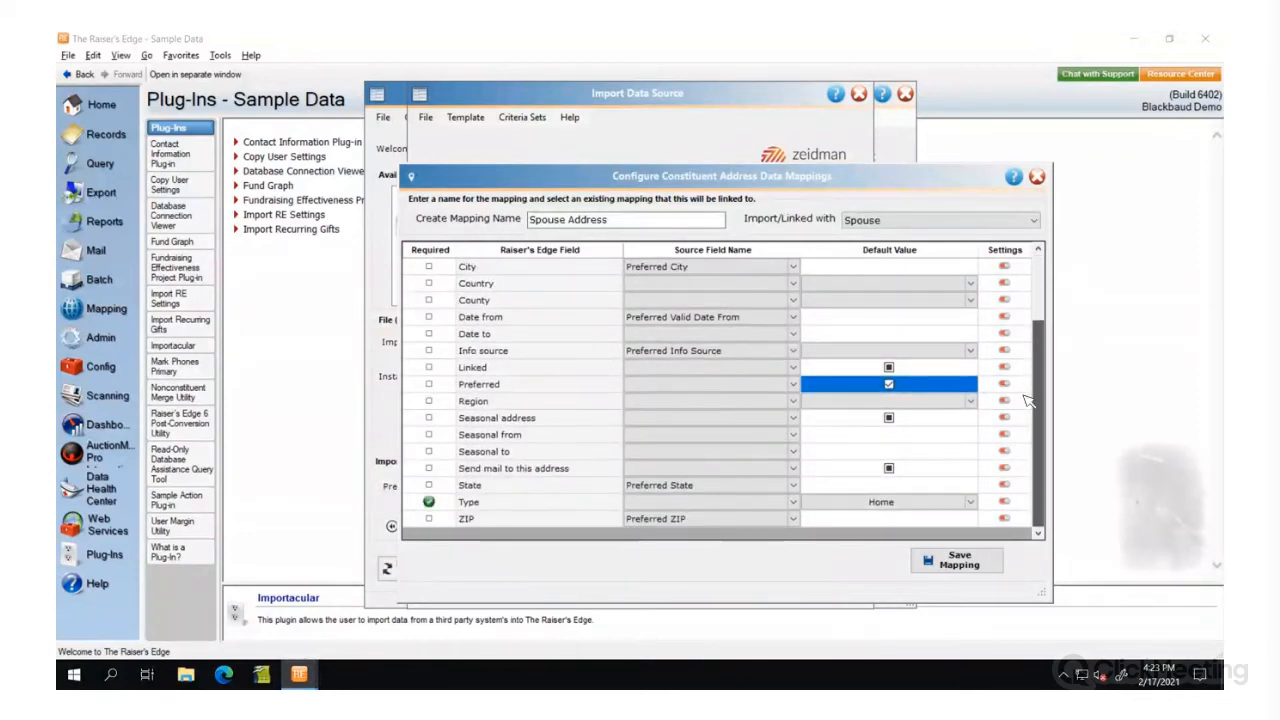
left_click(887, 470)
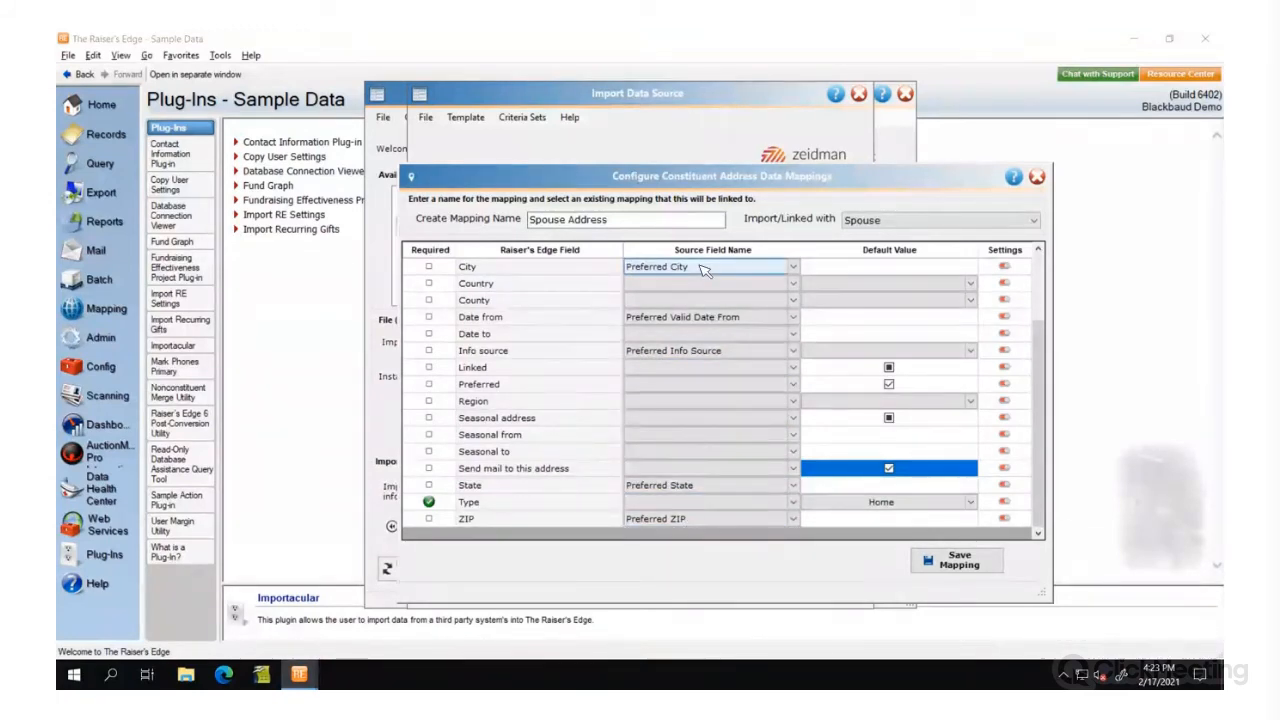
left_click(958, 561)
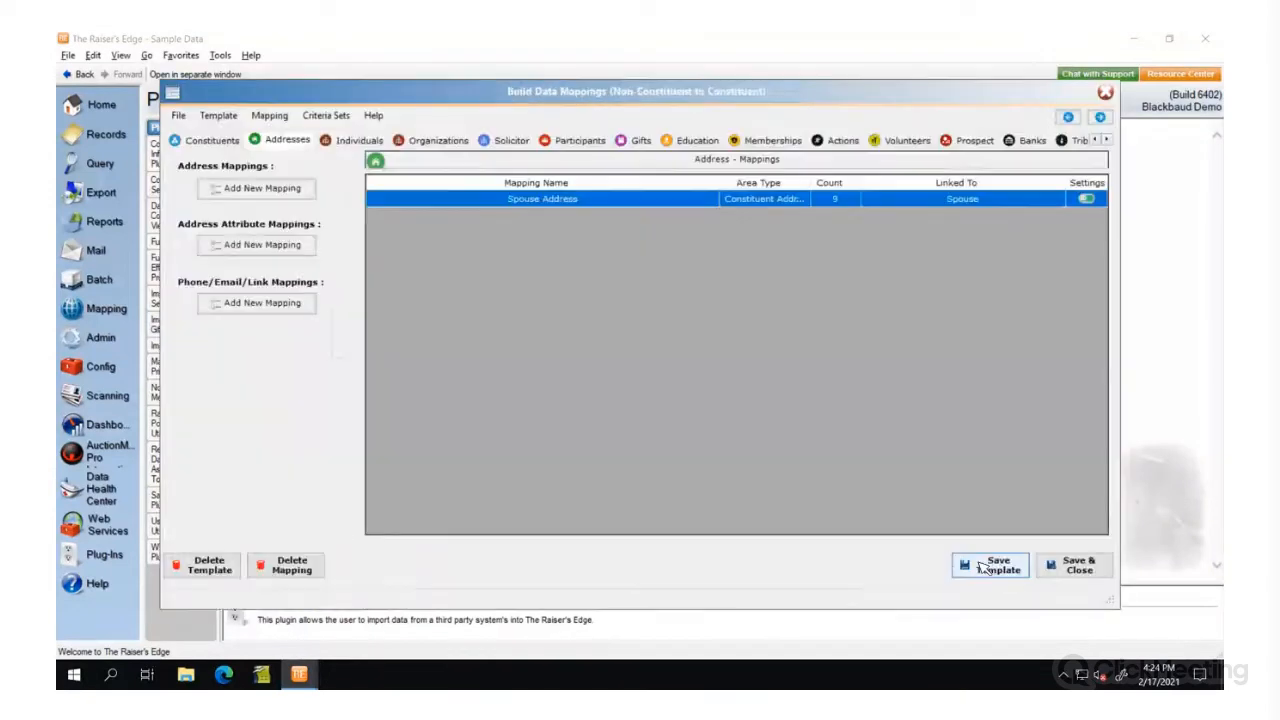
Step: Review the Spouse Address mapping's duplicate matching, blank-field and constituent relationship settings, and save them
left_click(1088, 200)
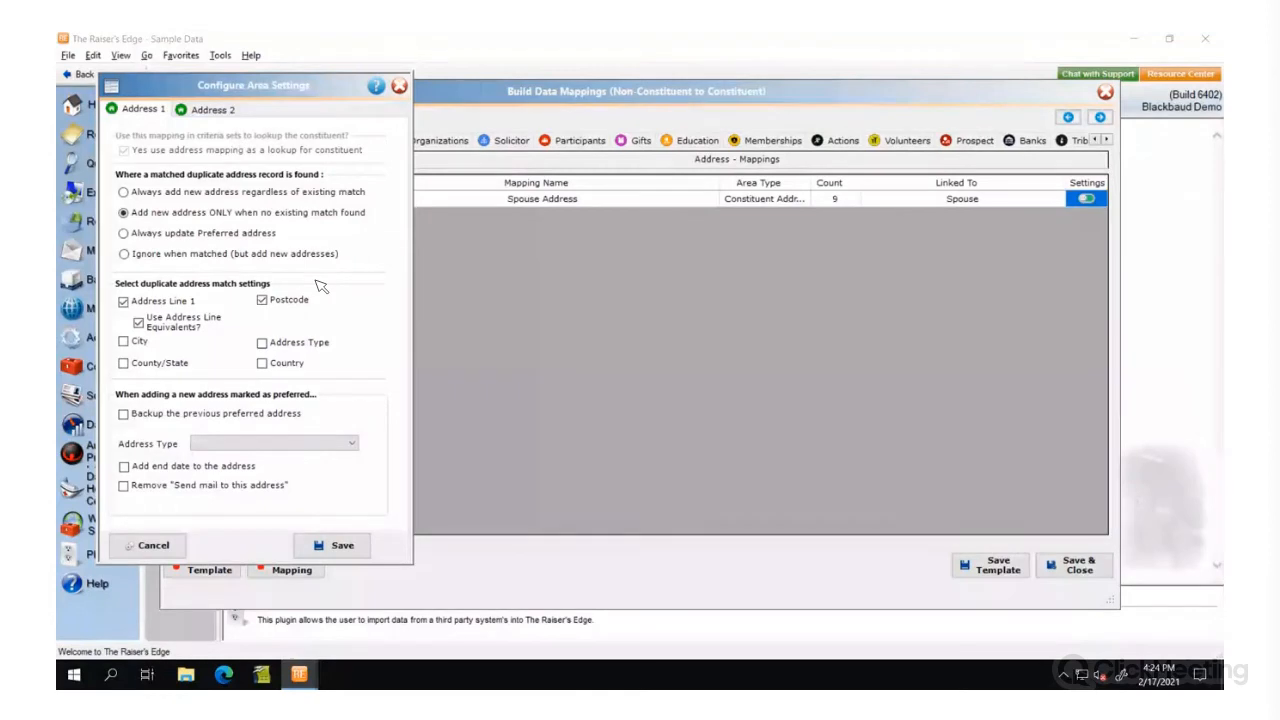
left_click(212, 110)
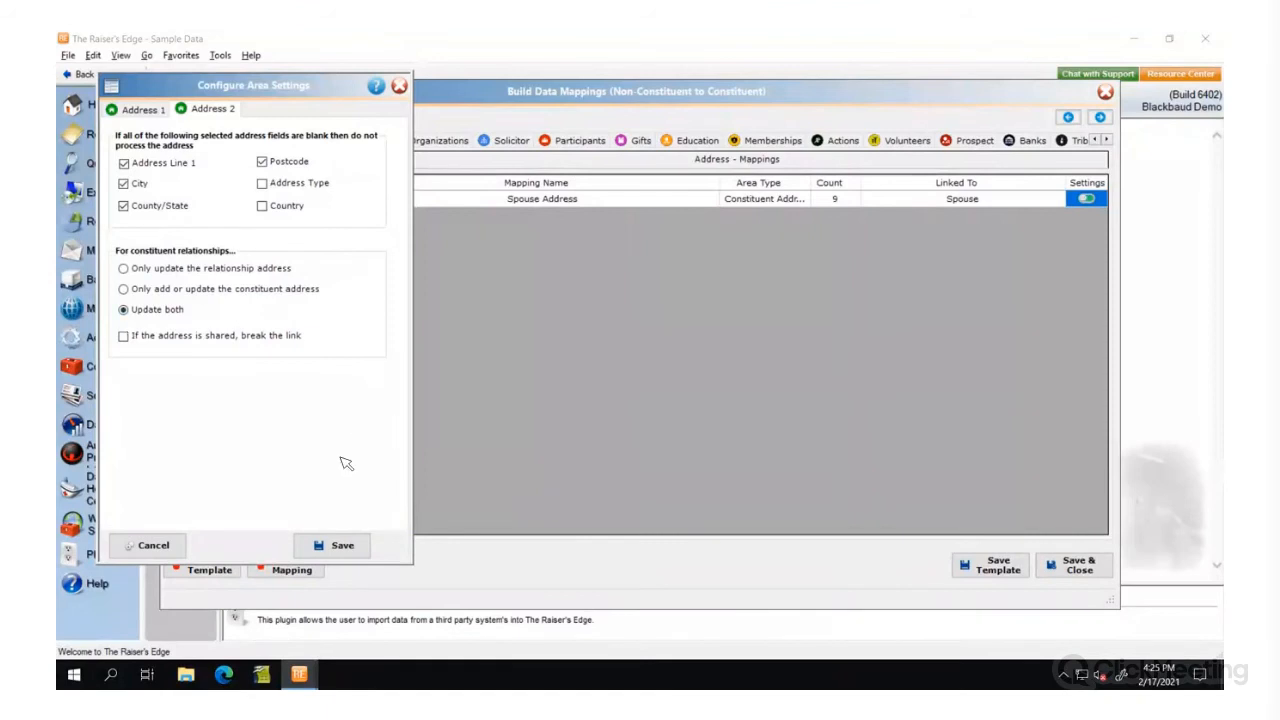
left_click(336, 546)
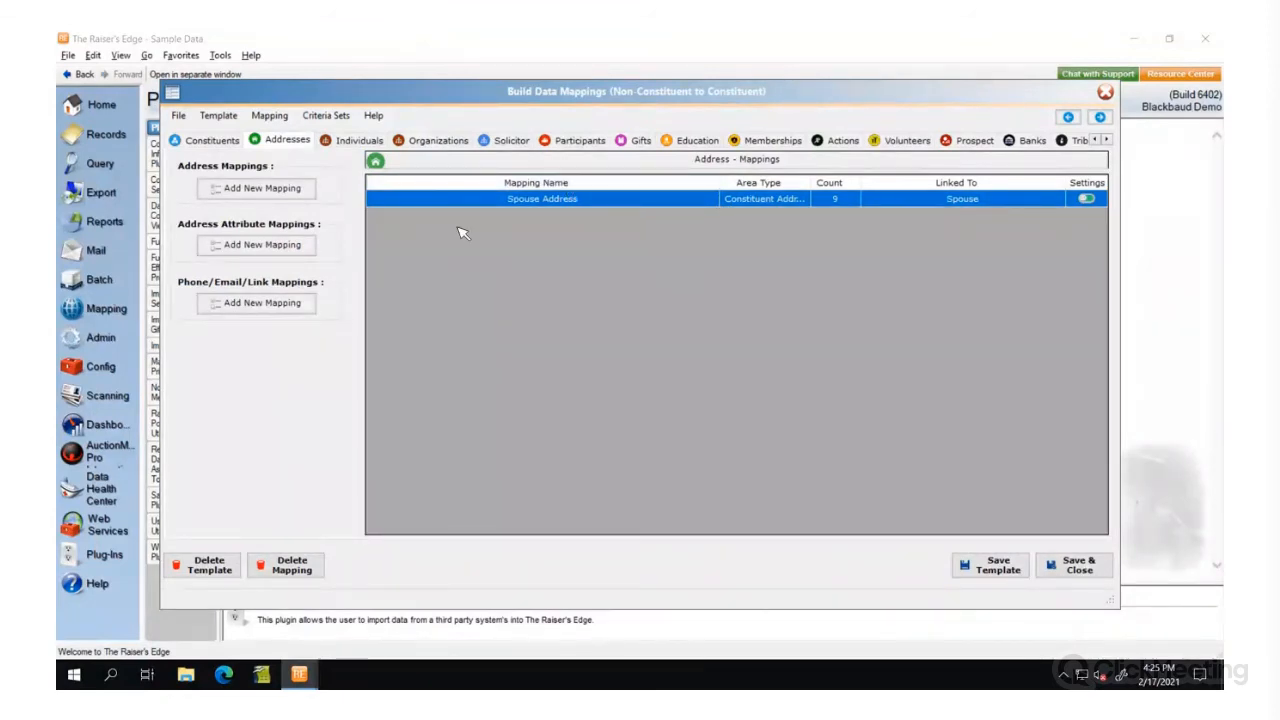
left_click(262, 189)
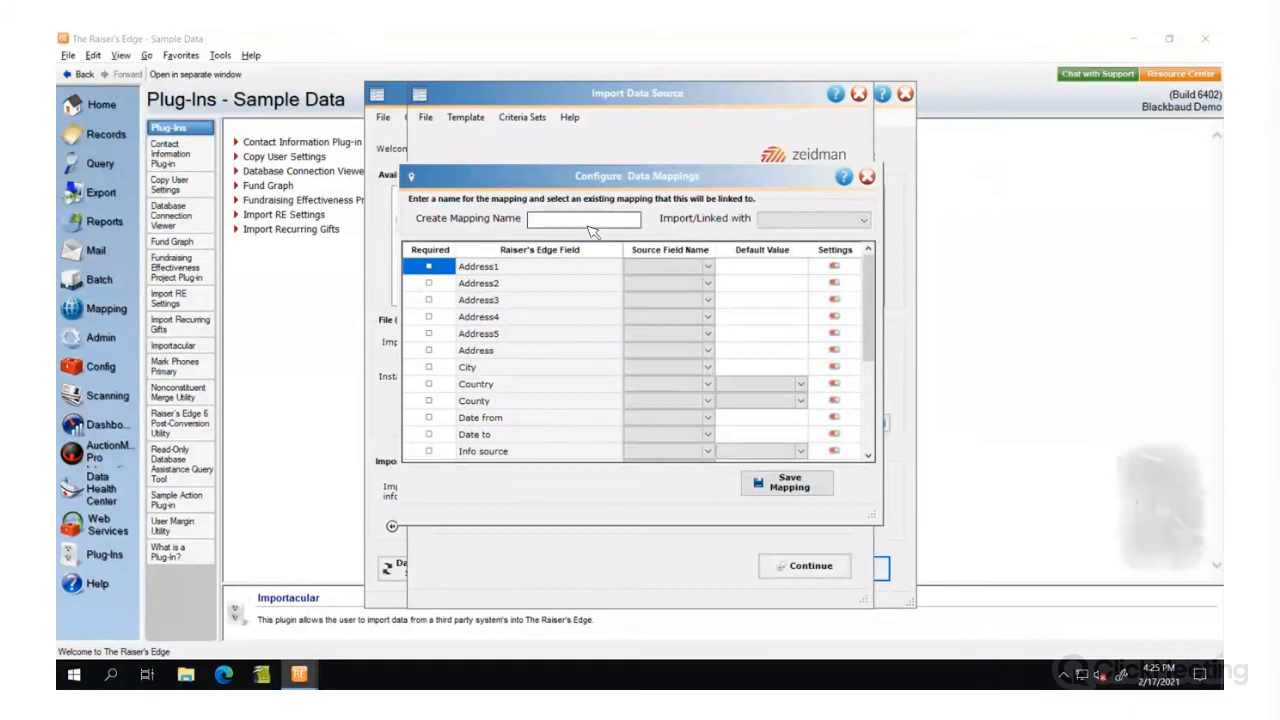
left_click(828, 220)
left_click(778, 246)
left_click(866, 177)
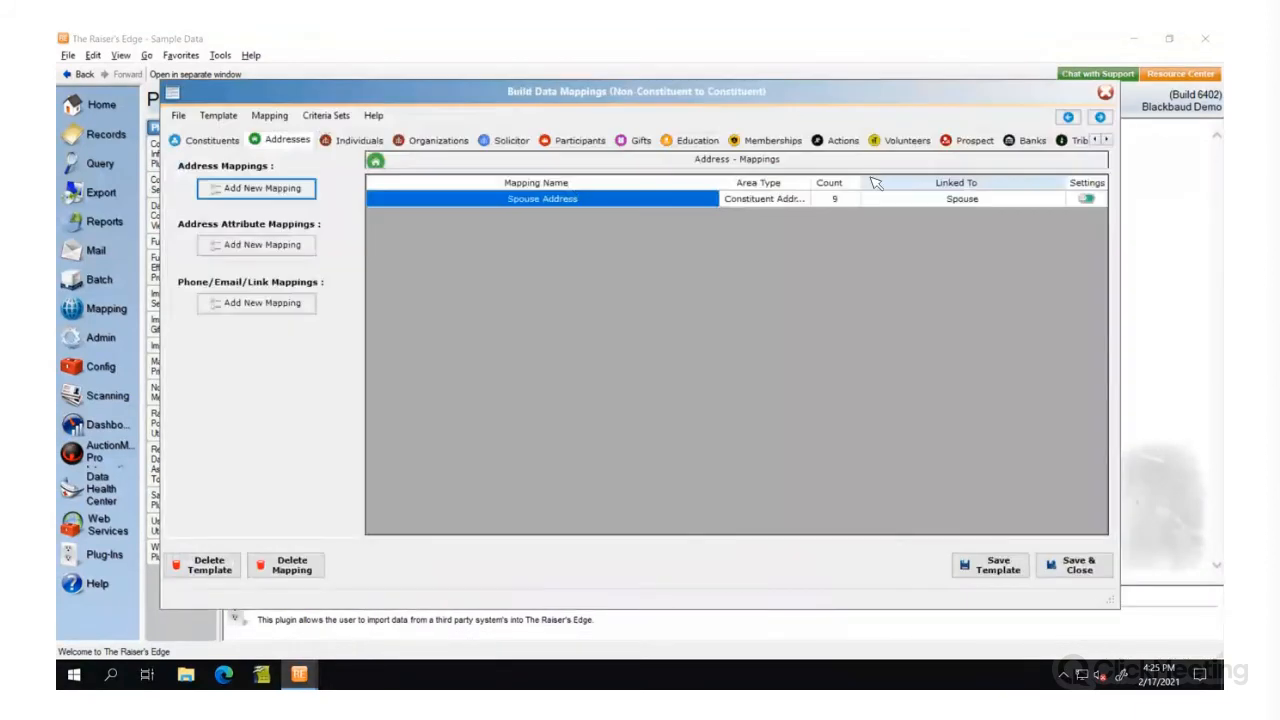
Step: Open the Spouse Constit Code mapping, check its link and default code, and save the mapping
left_click(214, 140)
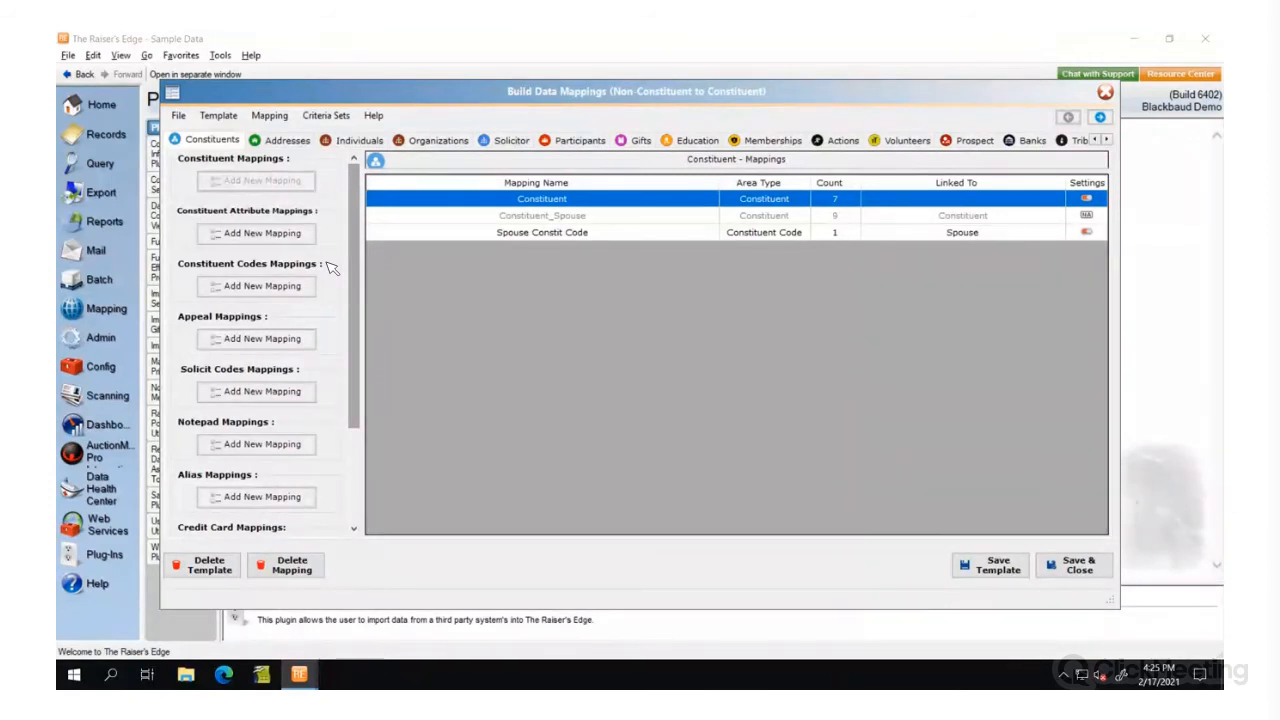
left_click(583, 235)
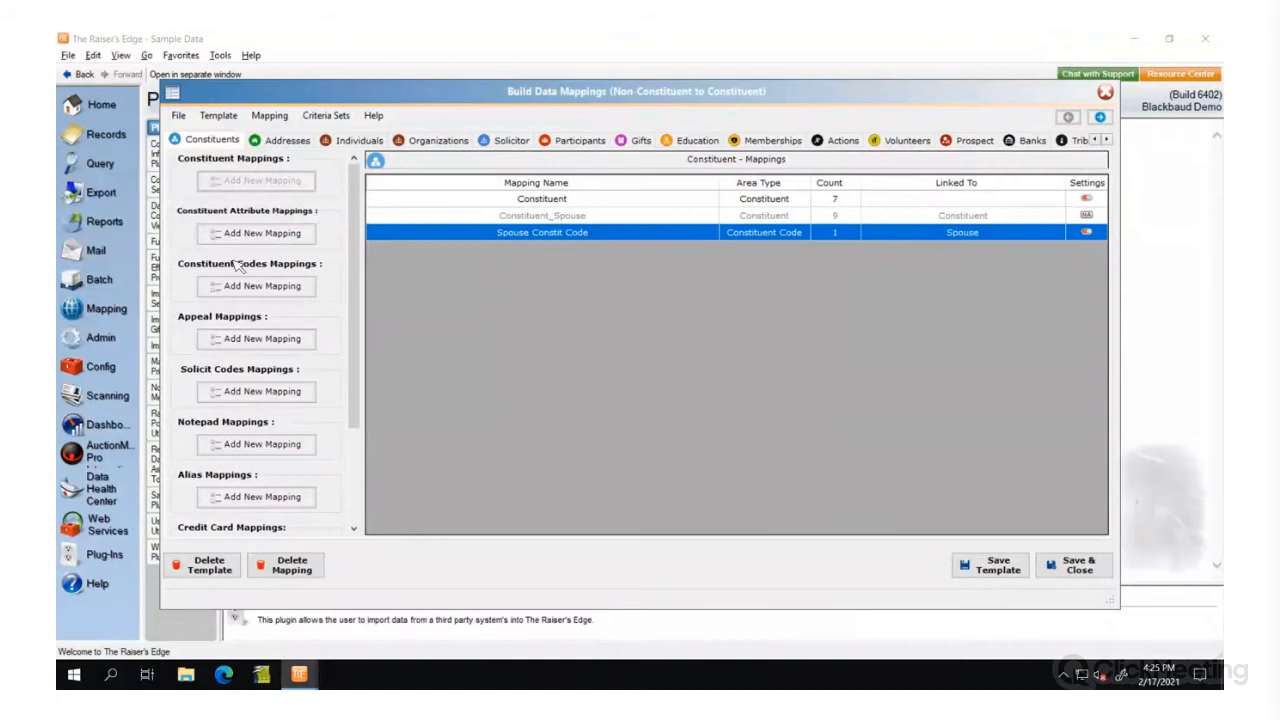
double_click(578, 236)
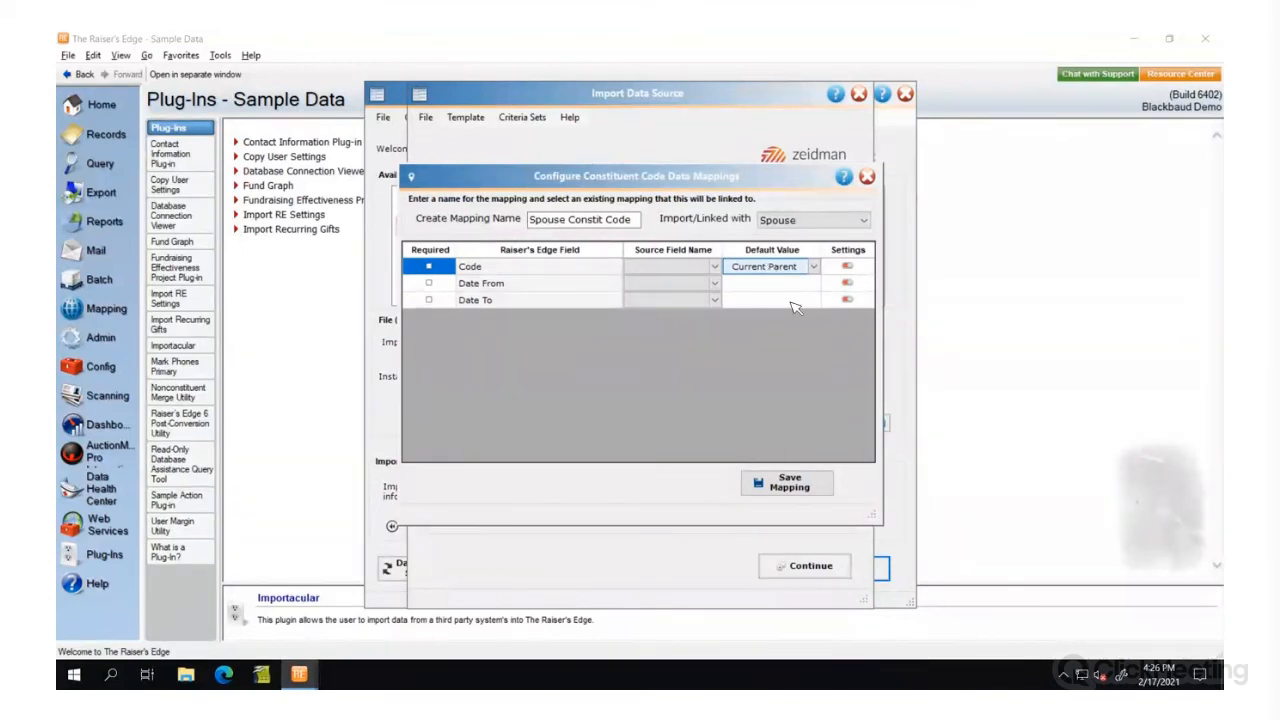
left_click(788, 485)
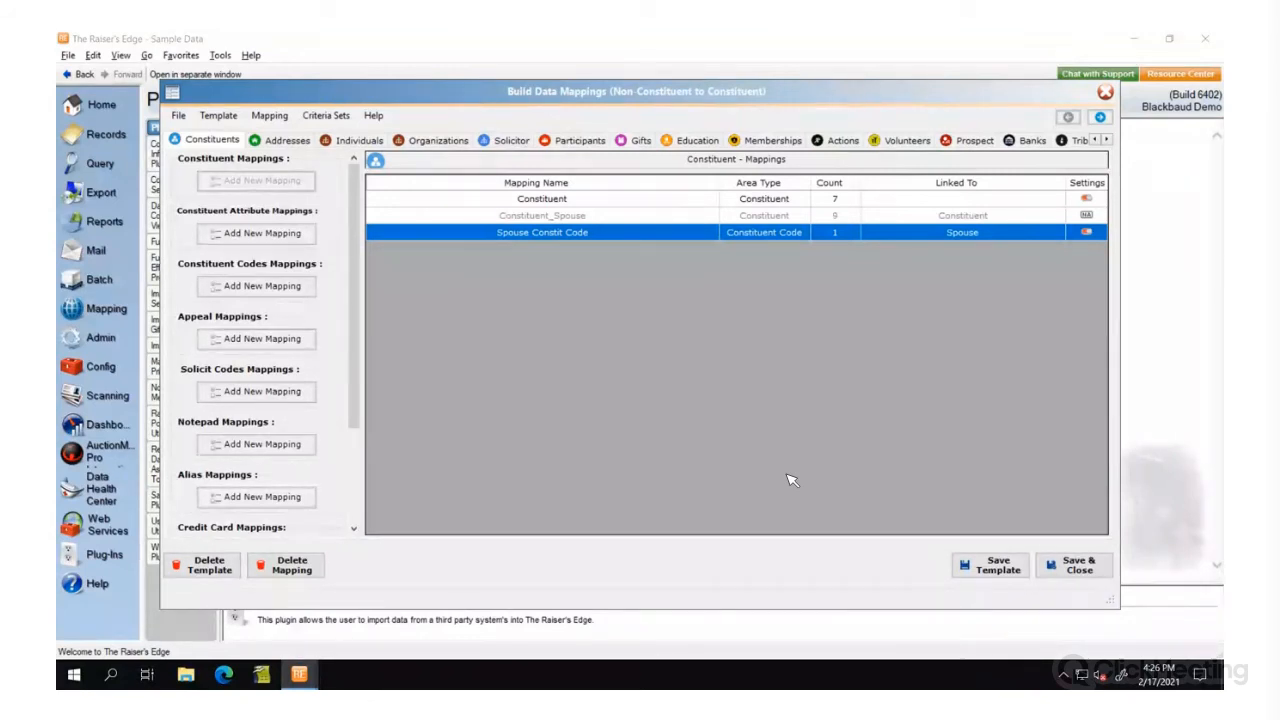
Step: Draft a solicit code mapping named Hoh, linked with Spouse and defaulting to No Communications, and discard it
left_click(288, 392)
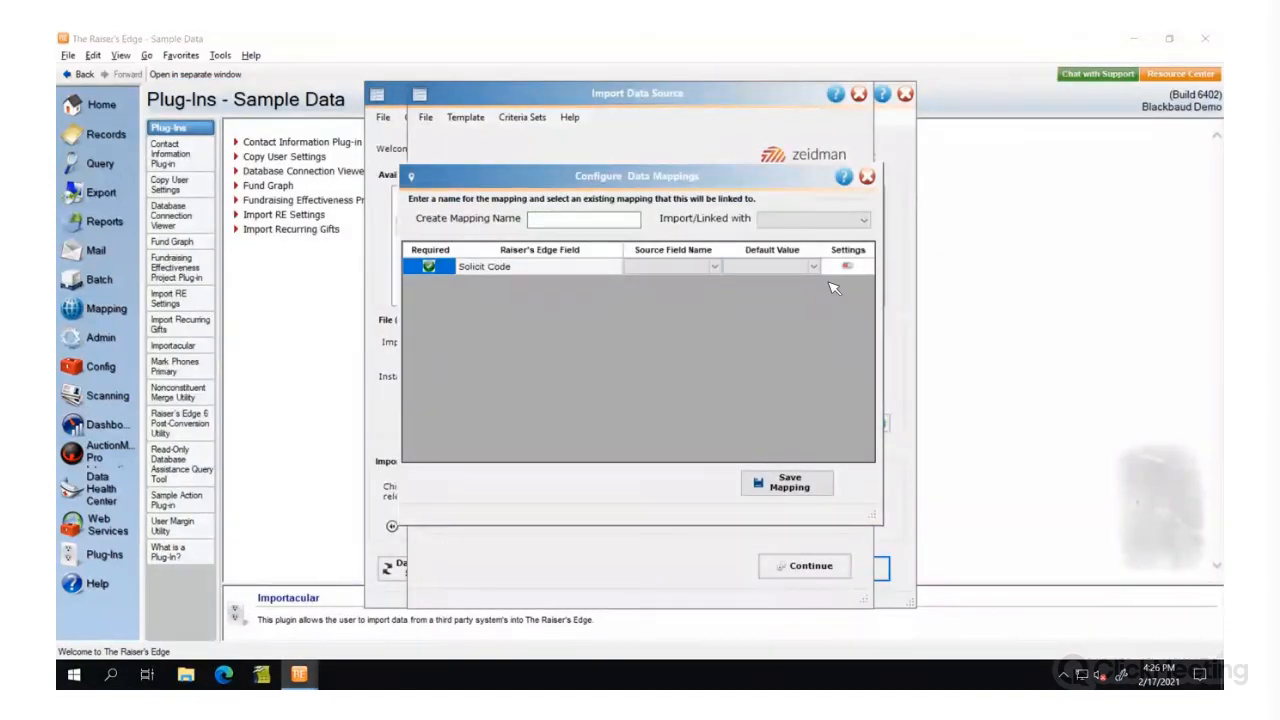
left_click(566, 222)
type("HOH")
left_click(868, 226)
left_click(797, 251)
left_click(813, 266)
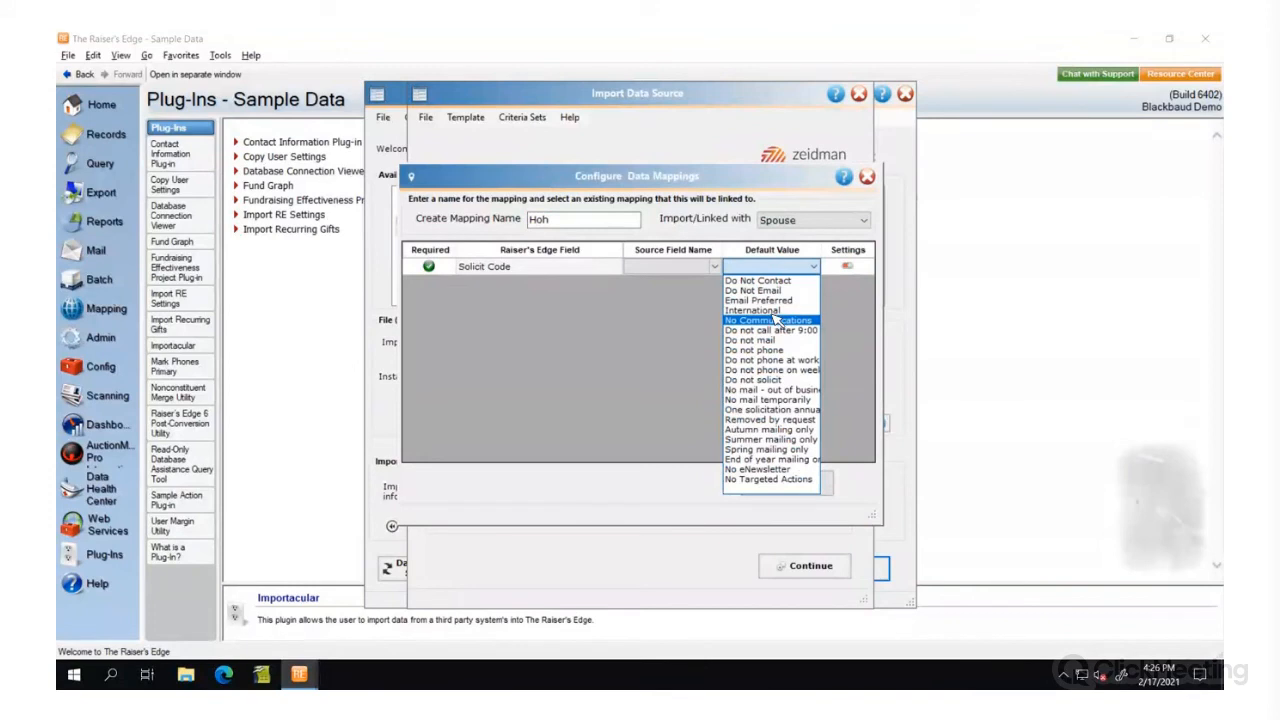
left_click(775, 320)
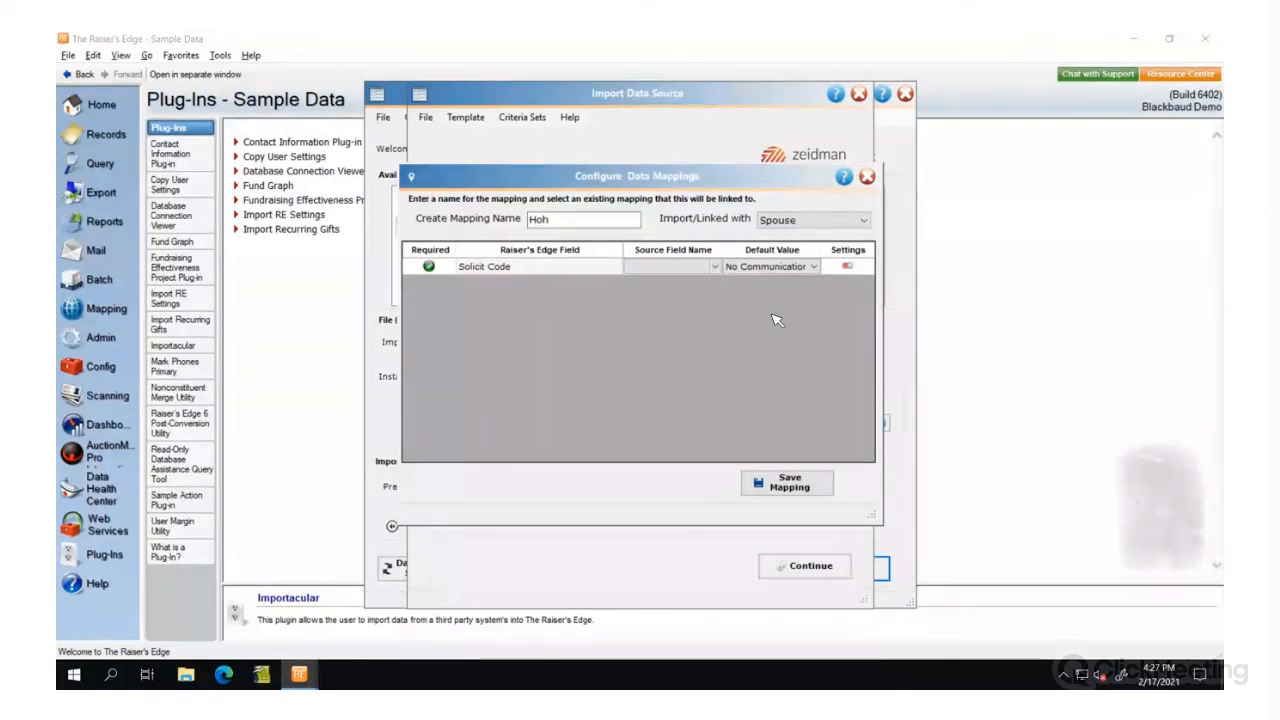
left_click(868, 177)
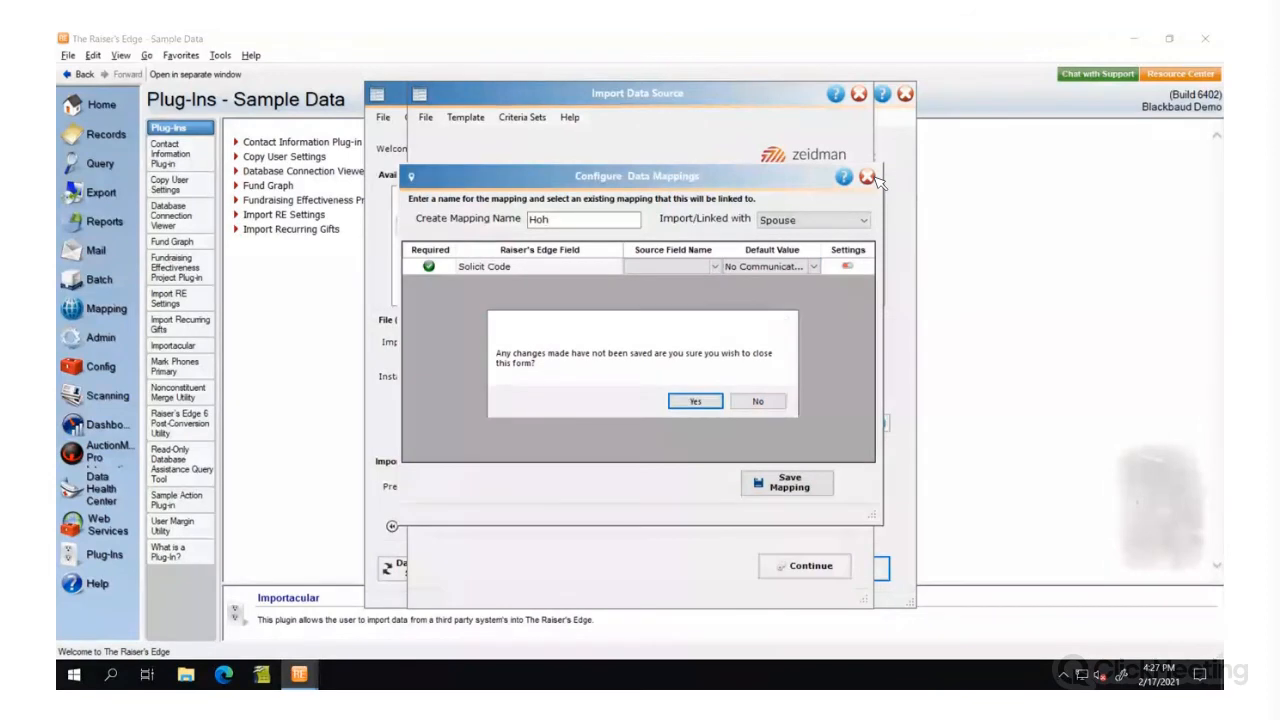
left_click(758, 401)
left_click(867, 177)
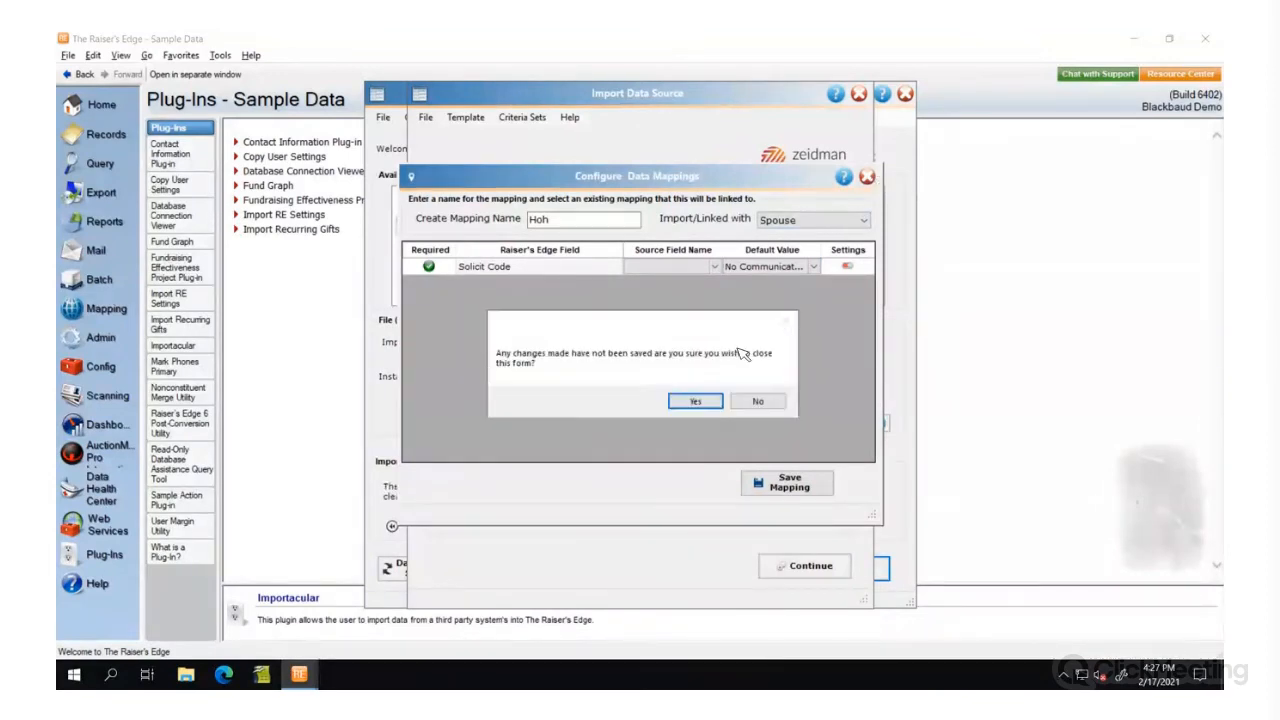
left_click(695, 403)
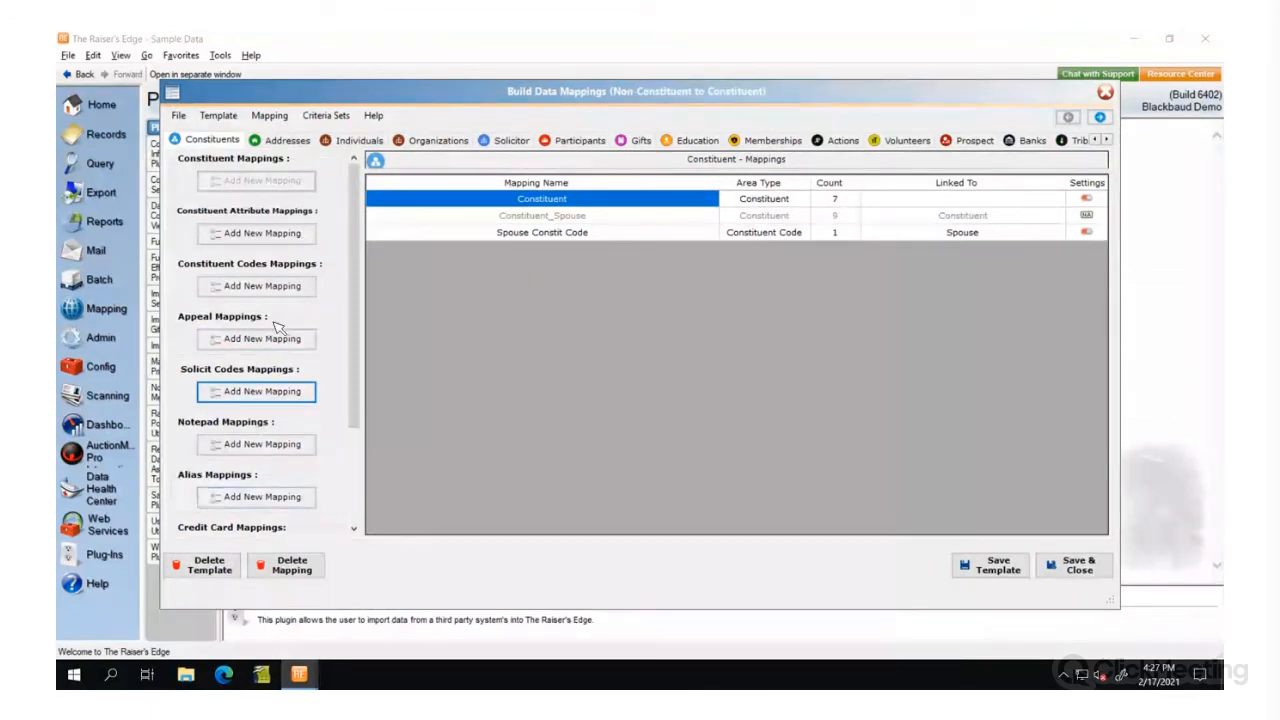
left_click_drag(354, 268, 353, 121)
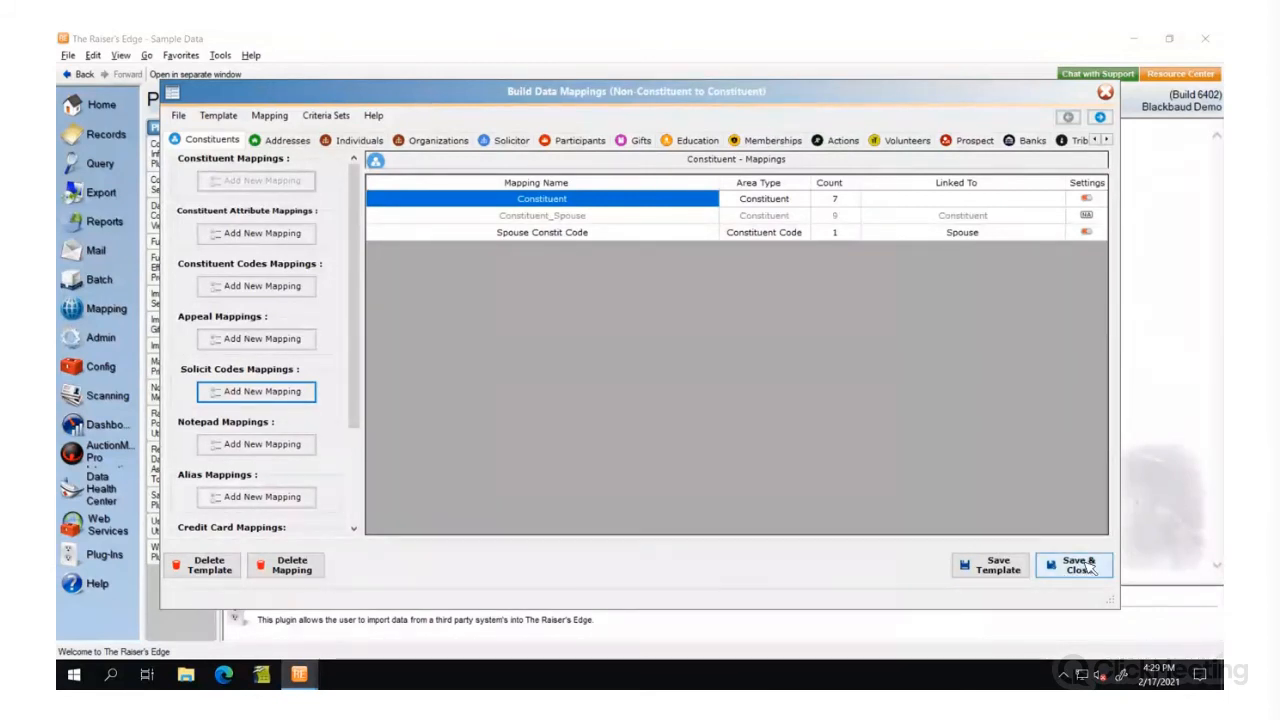
Step: Save and close the mapping template, and set Control.xlsx on the Desktop as the control report
left_click(1088, 567)
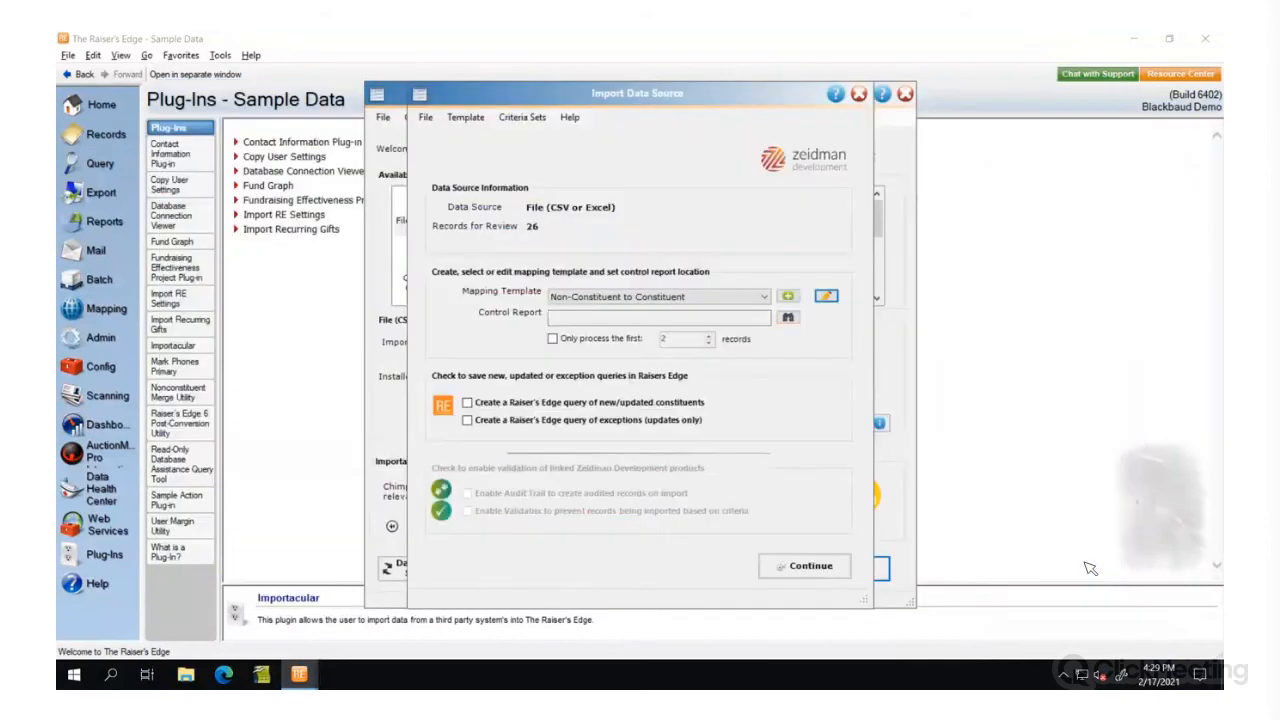
left_click(789, 317)
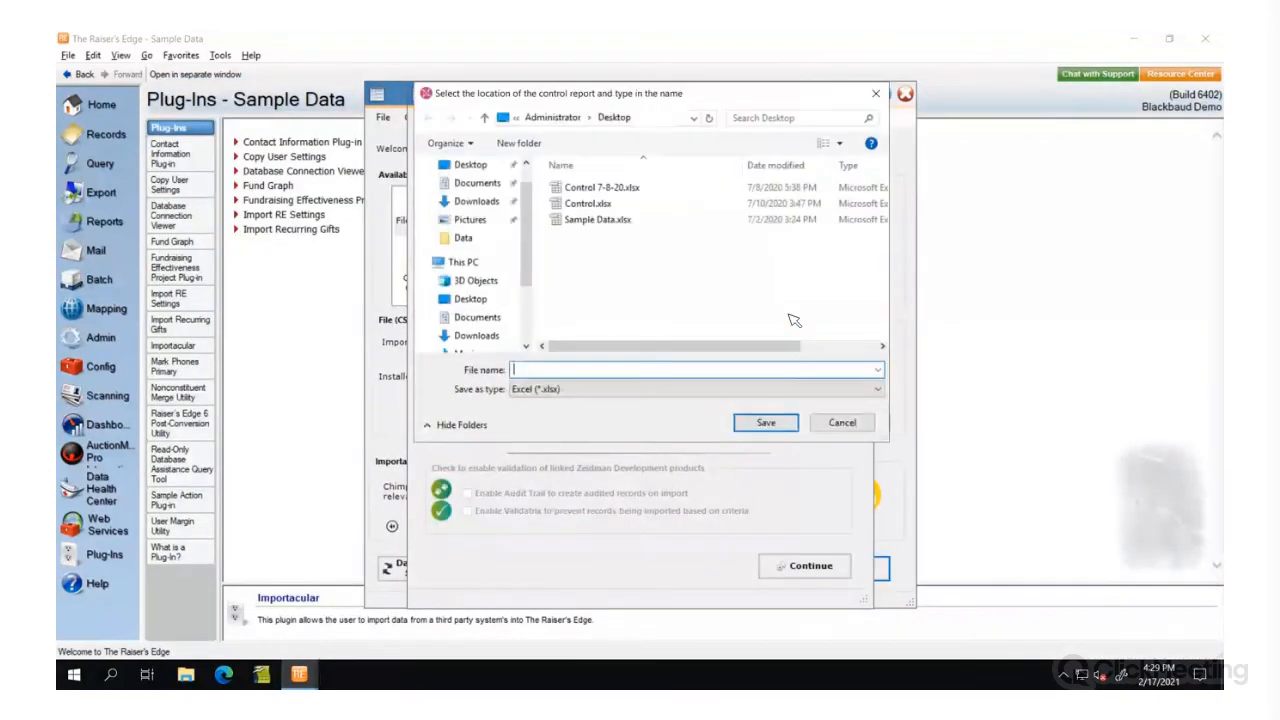
double_click(597, 206)
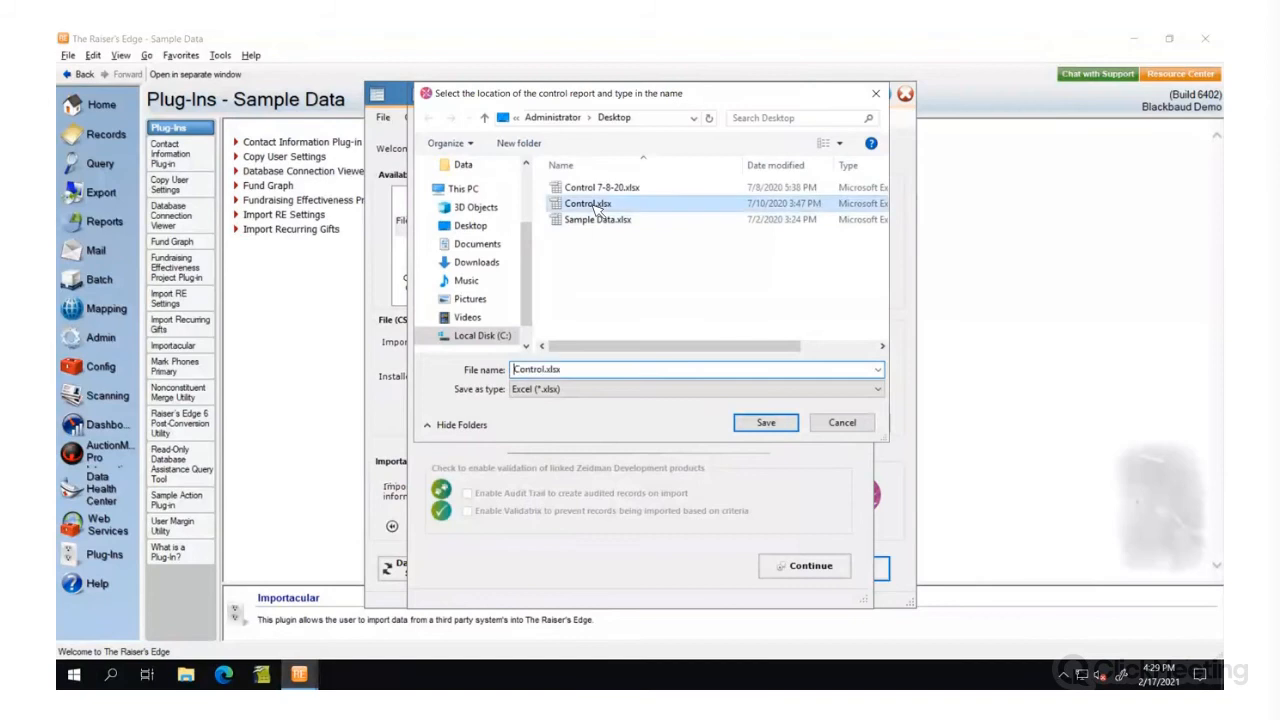
left_click(686, 357)
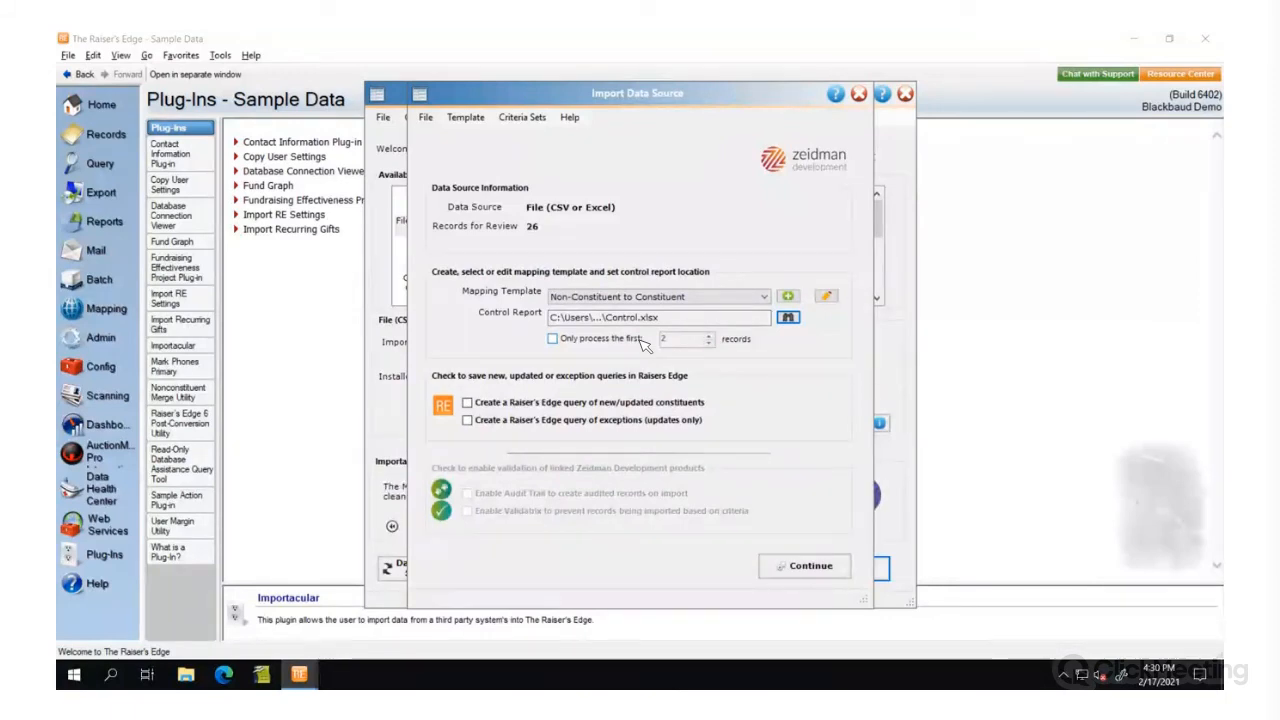
Step: Enable the limit to the first 2 records, disable it again, and continue to the data review
left_click(606, 341)
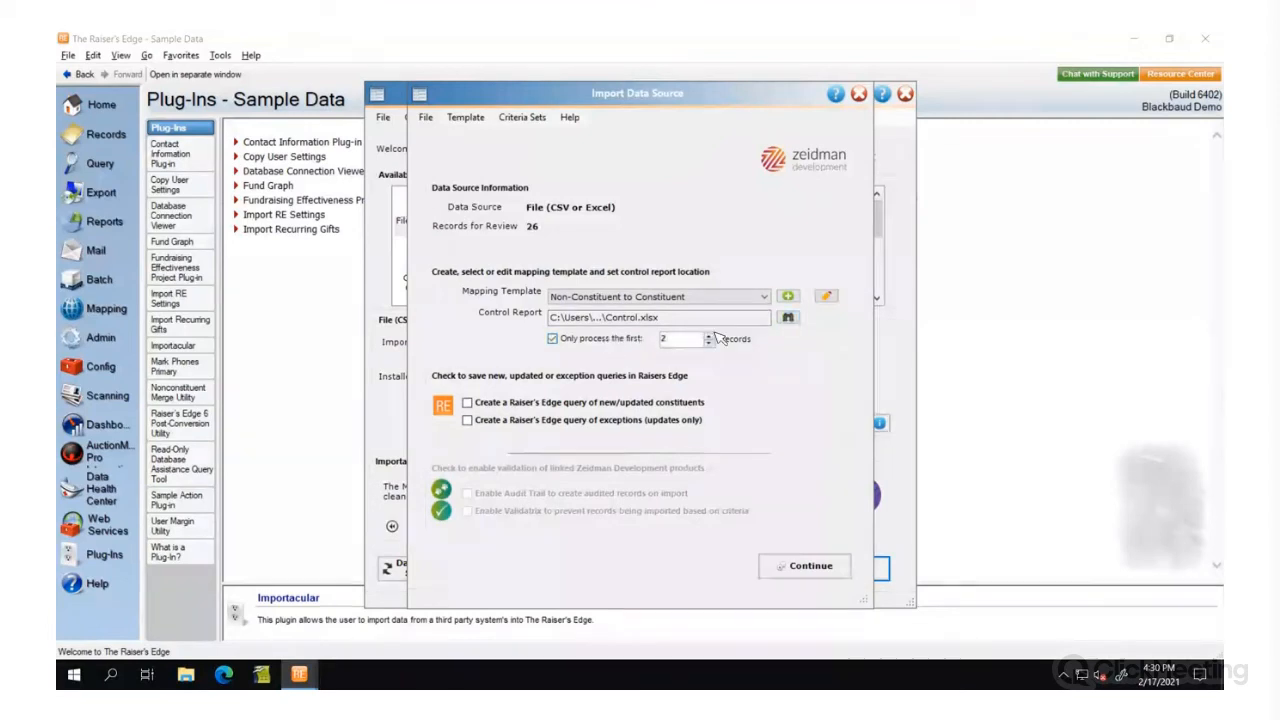
left_click(566, 341)
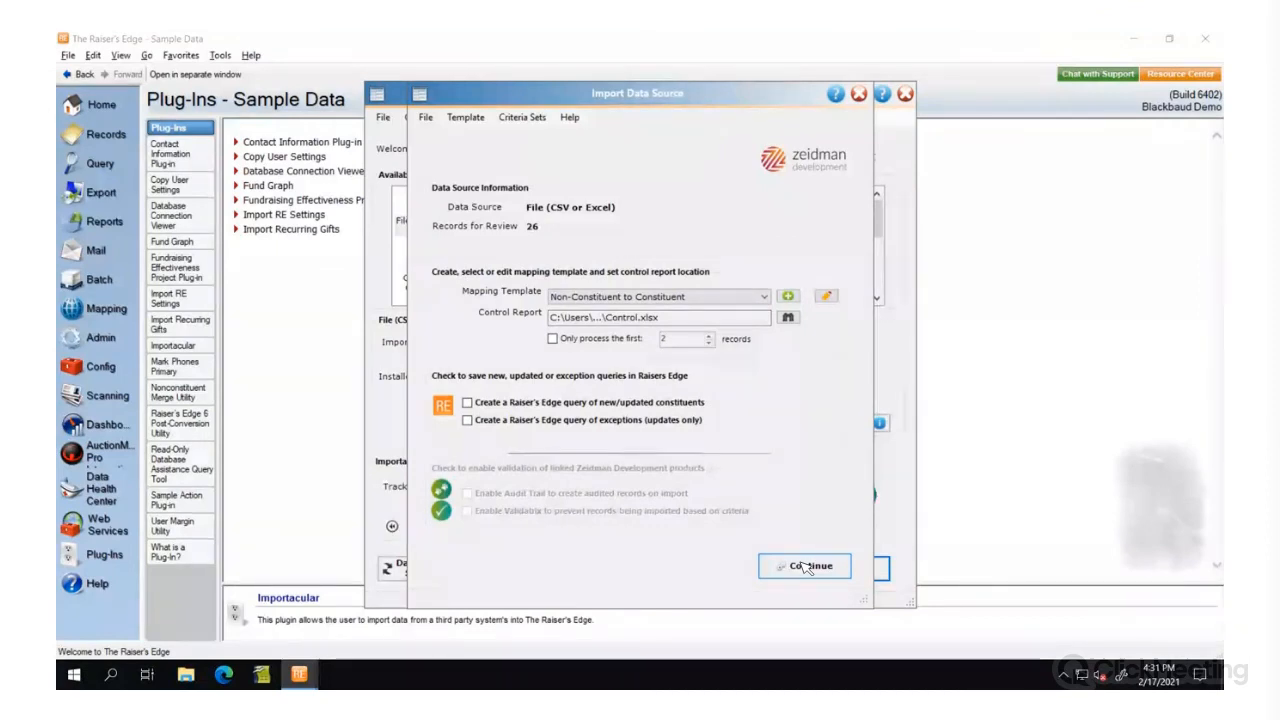
left_click(805, 567)
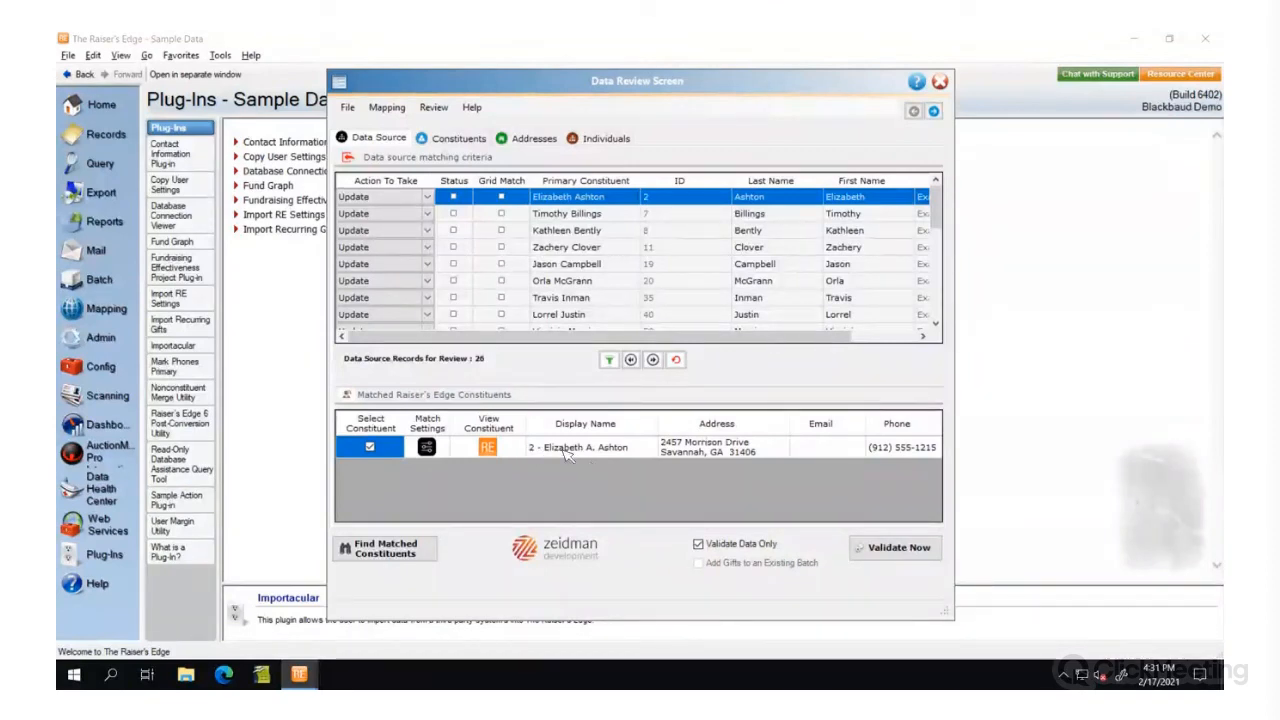
Step: Open the first matched constituent's record, dismiss the opening notice, and close the record
left_click(488, 448)
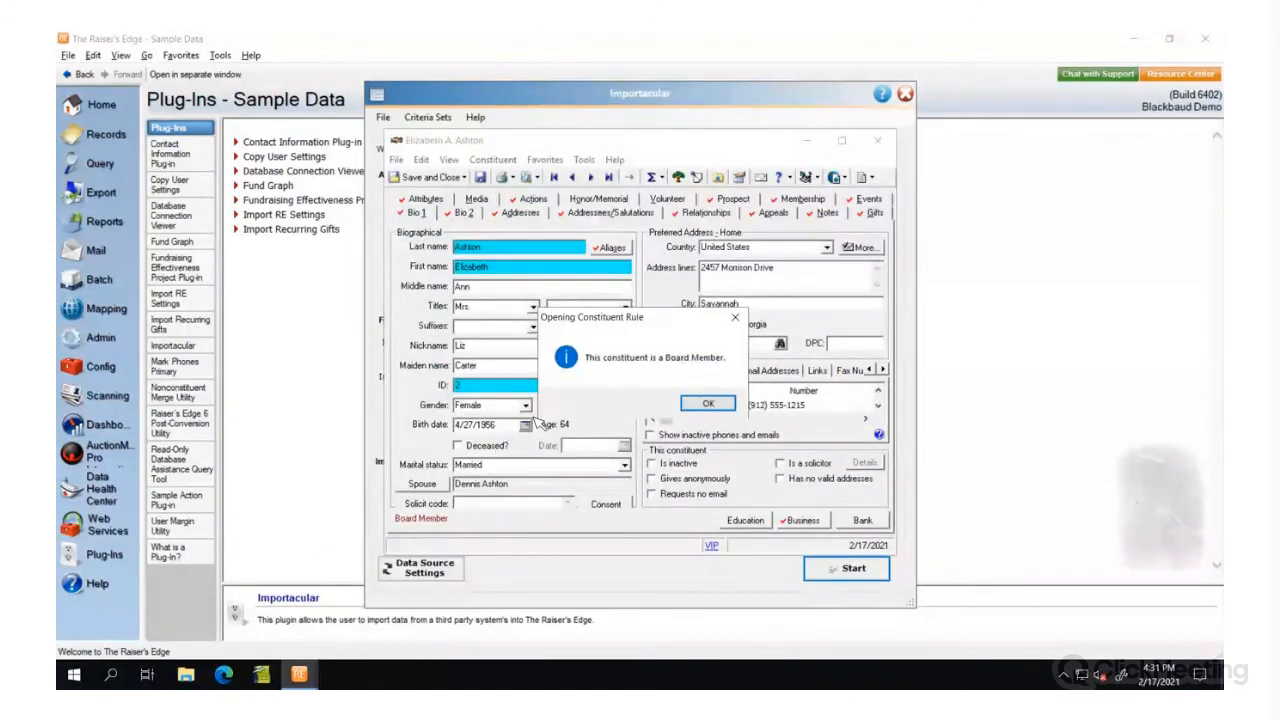
left_click(707, 403)
left_click(877, 140)
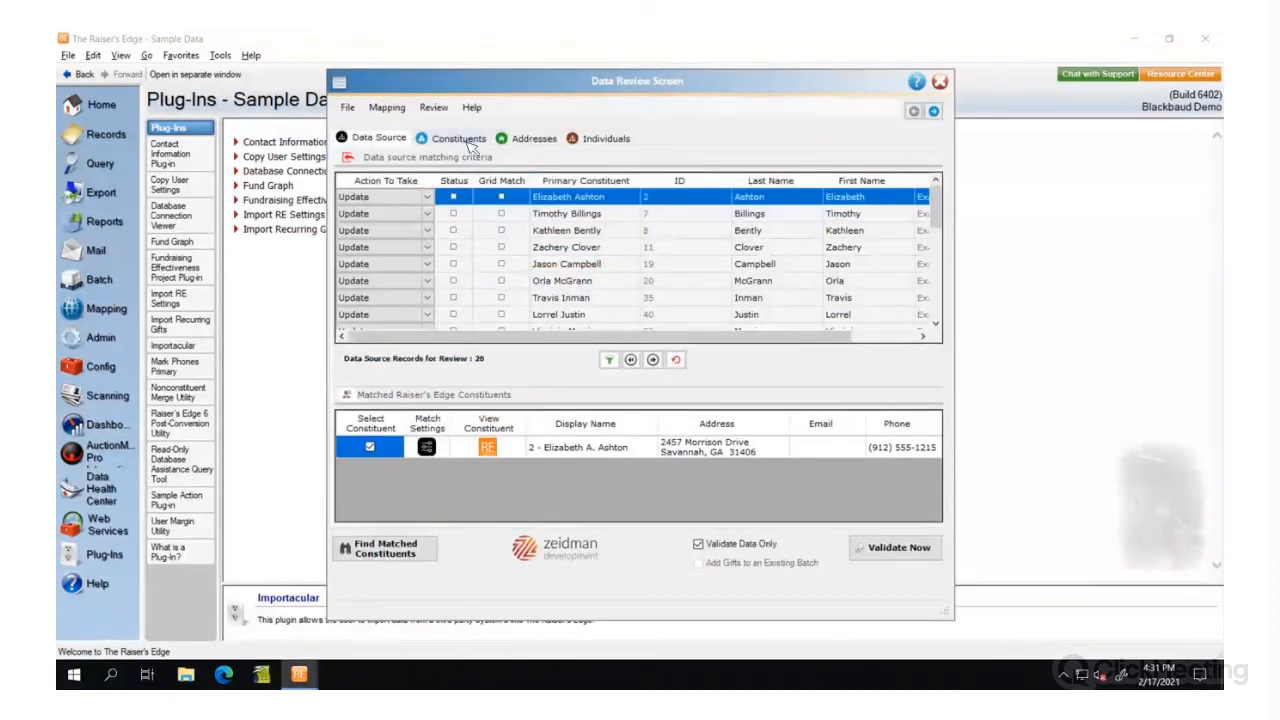
Step: Examine the records to import under the Constituent, Spouse Constit Code and Spouse Address mappings
left_click(462, 139)
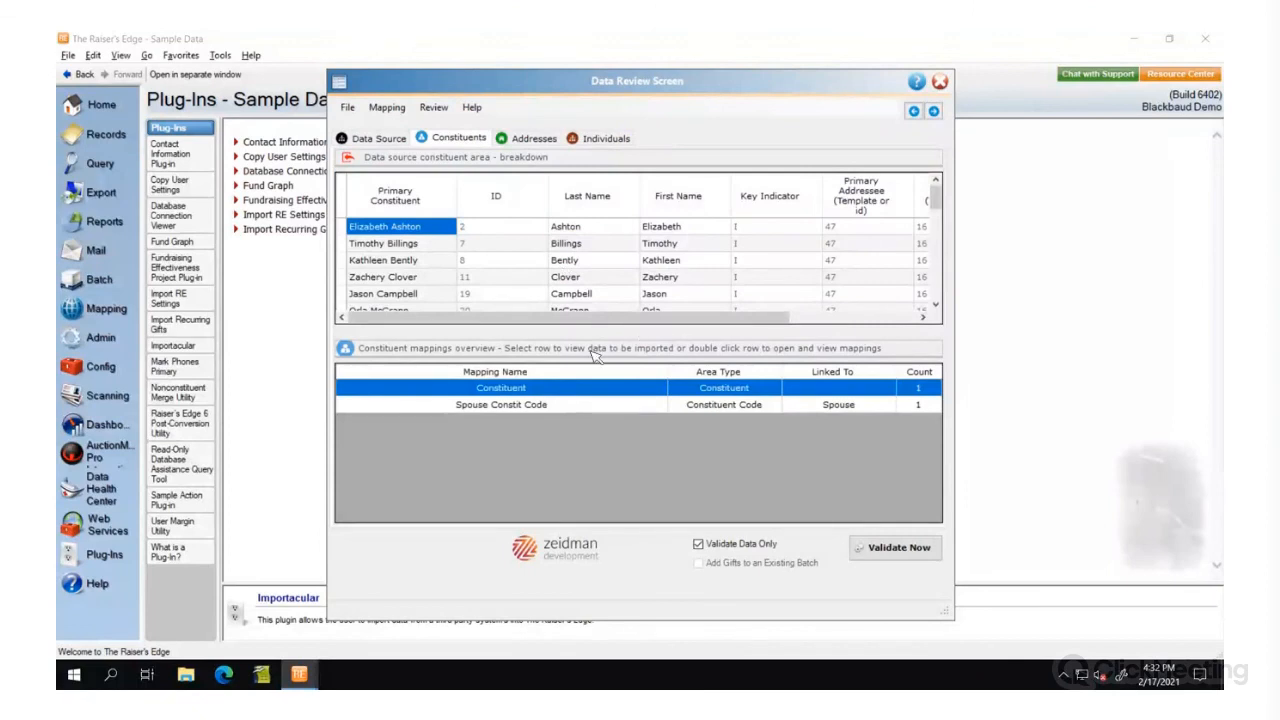
left_click(490, 408)
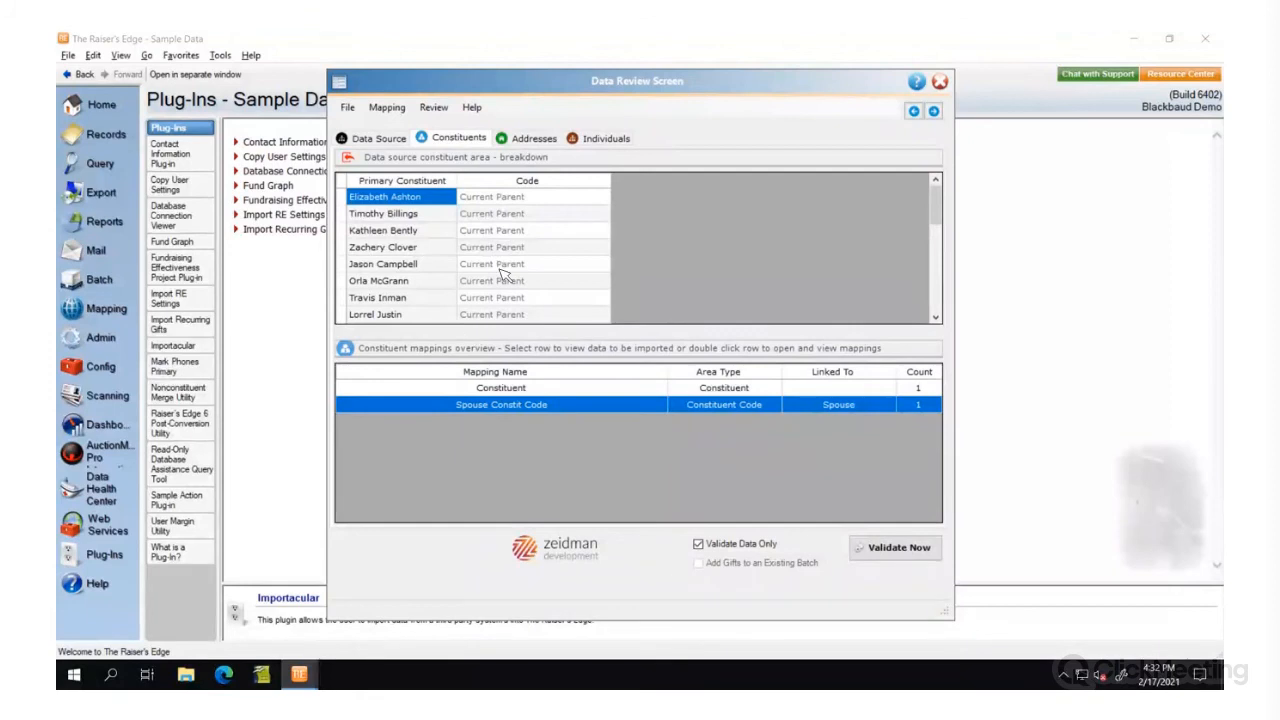
left_click(527, 140)
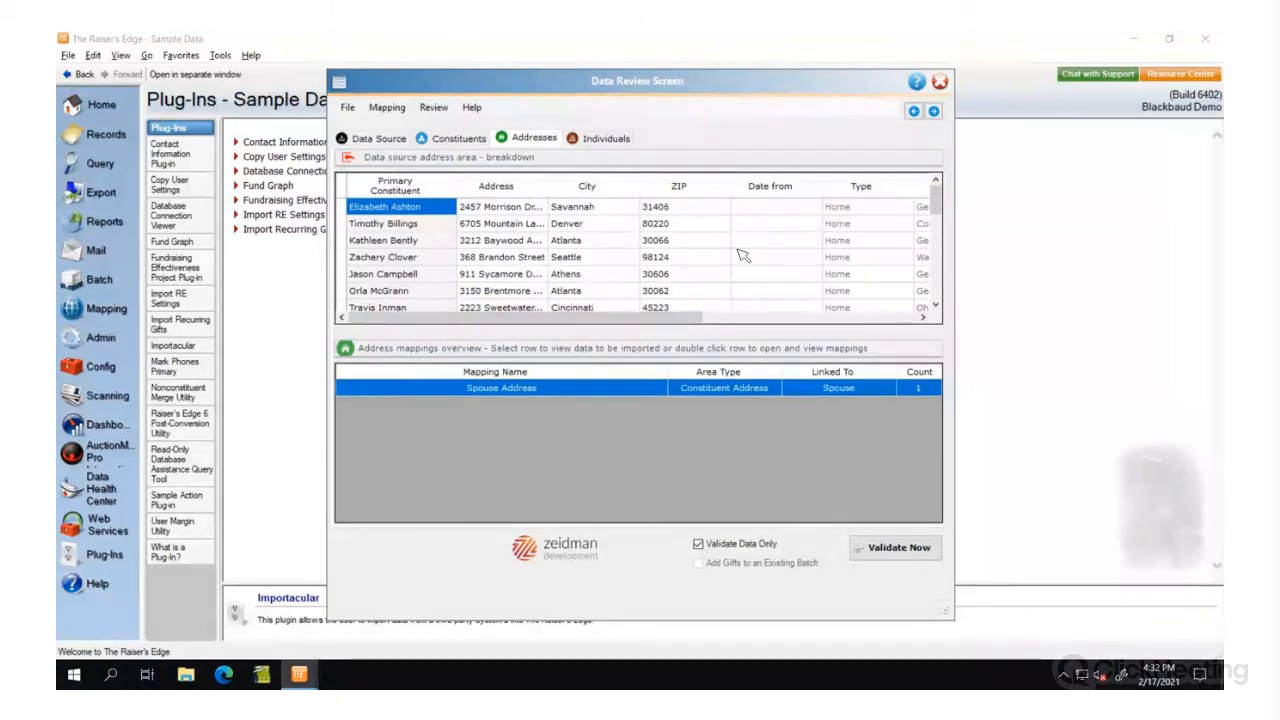
scroll(938, 230, "down", 1)
left_click_drag(938, 230, 948, 300)
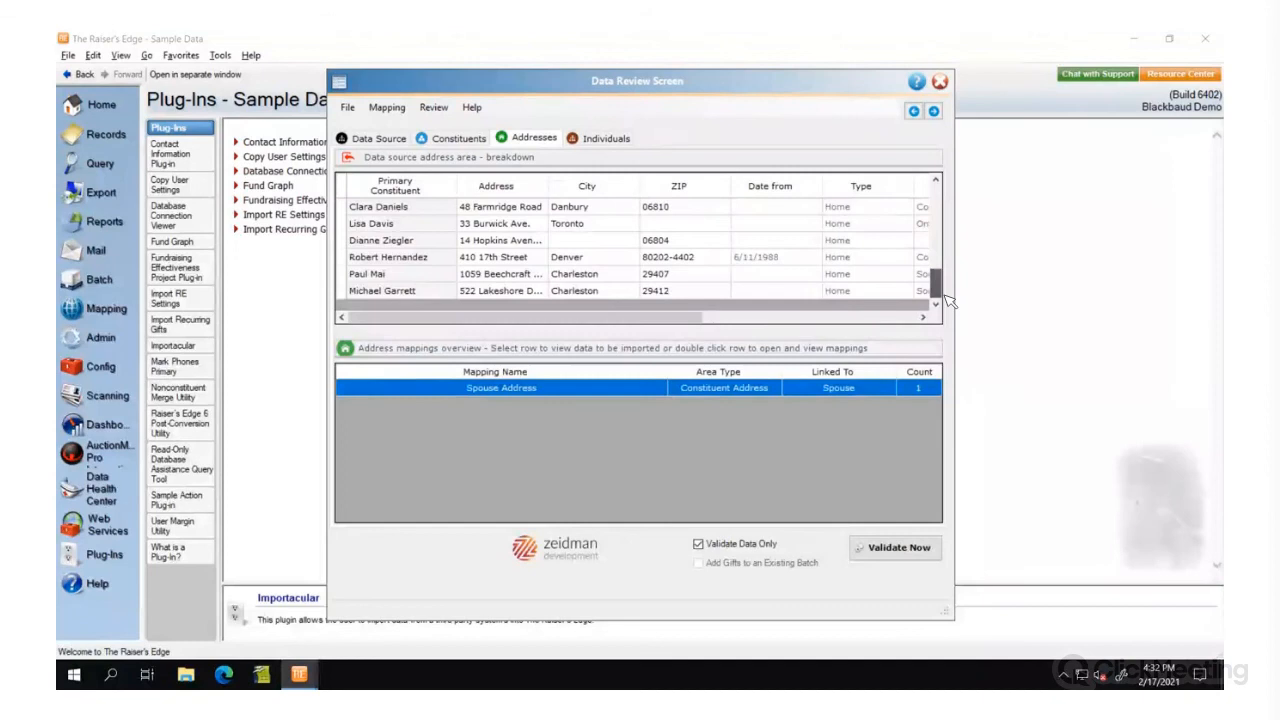
Step: Widen the Address column, then copy and remove the city and state from the address line of the row without a city
left_click_drag(549, 186, 630, 186)
left_click(558, 241)
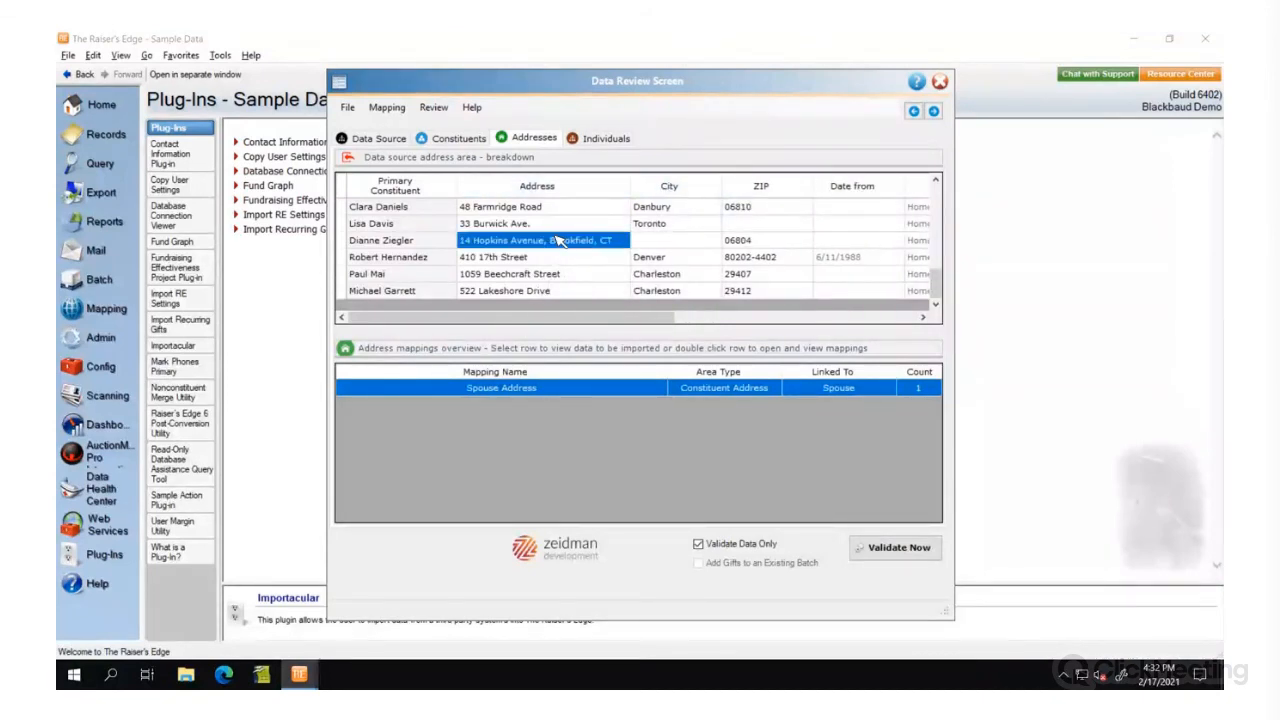
left_click(600, 247)
left_click_drag(612, 247, 550, 247)
key("ctrl+c")
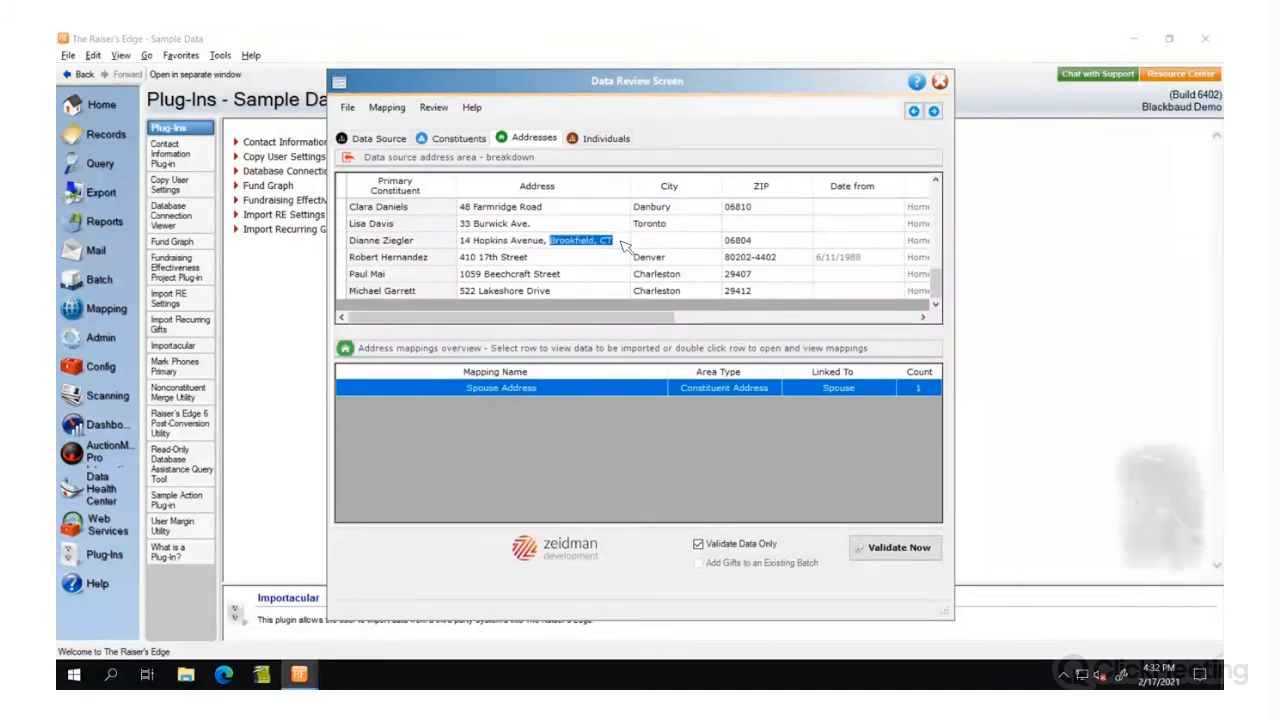
key("Delete")
key("Tab")
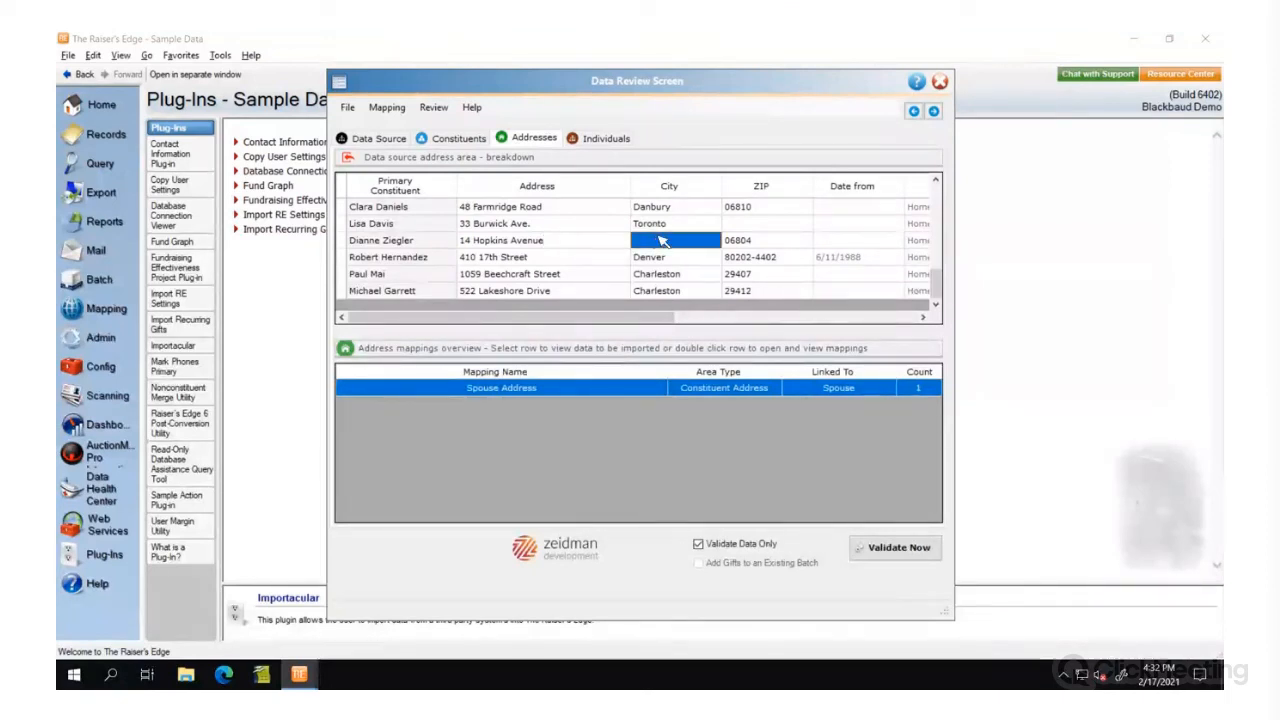
Step: Paste the copied text into that row's City cell and delete the state abbreviation, leaving only the city name
left_click(664, 244)
right_click(664, 244)
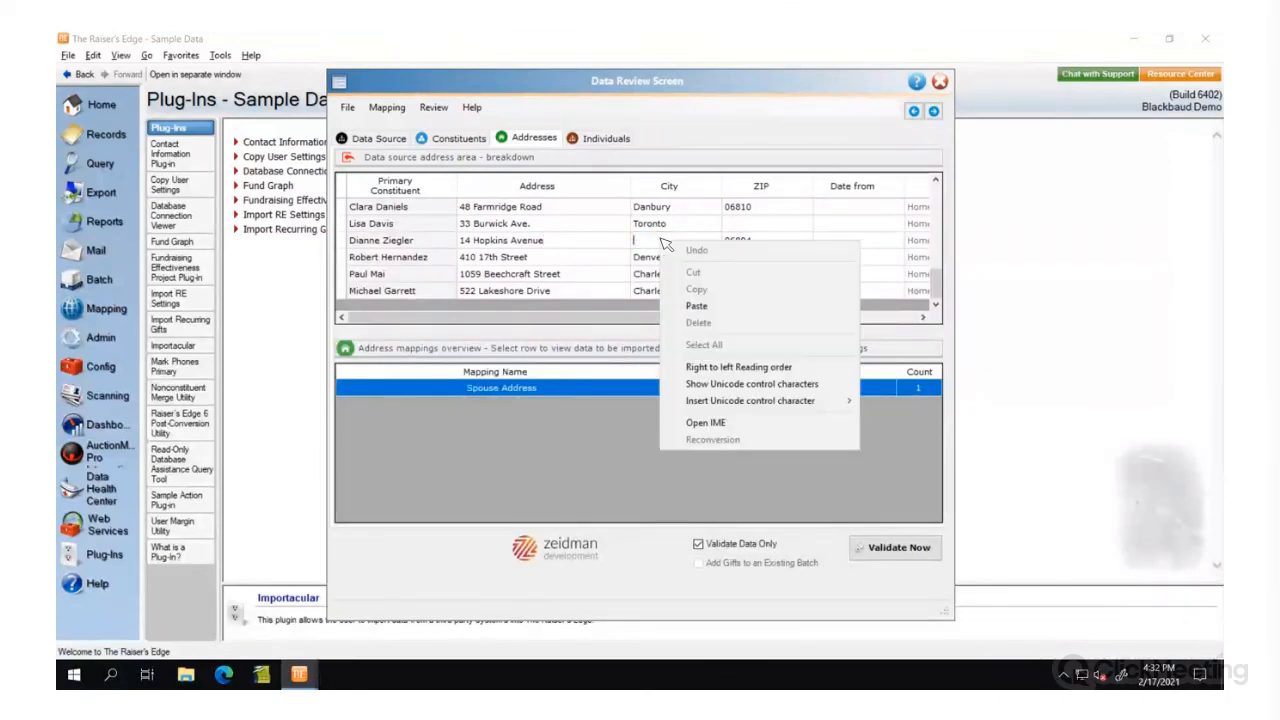
left_click(696, 307)
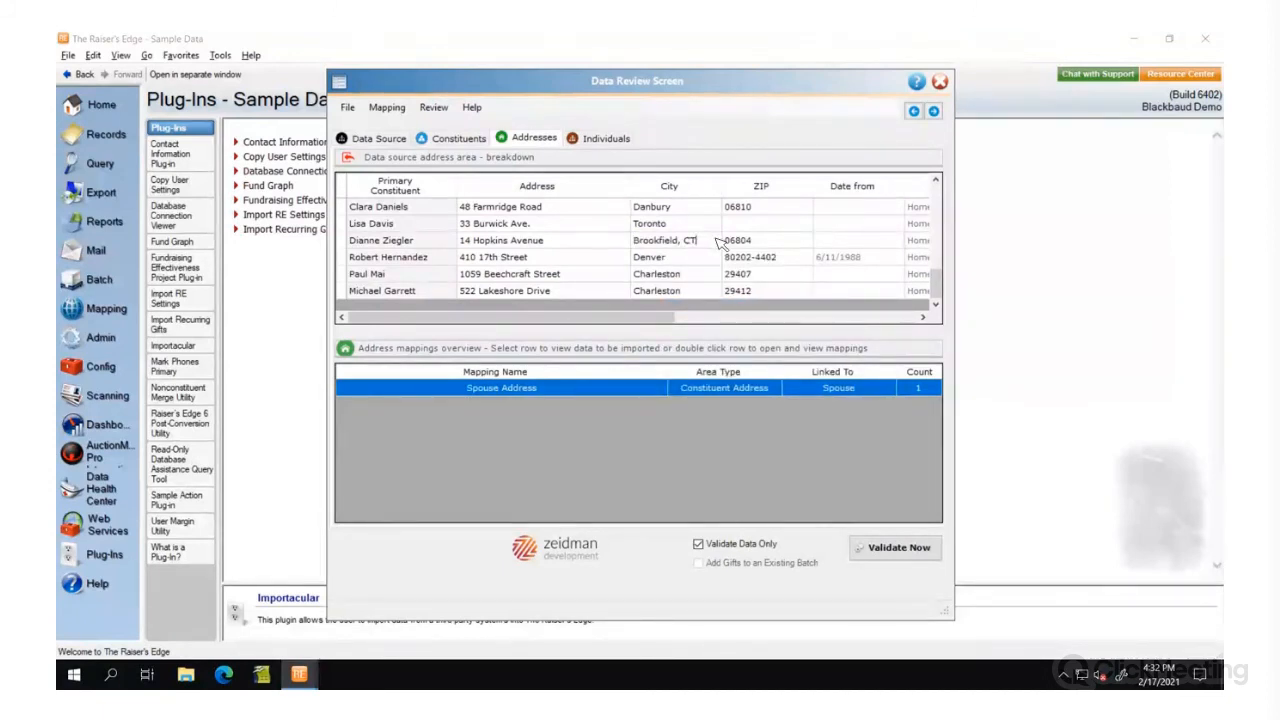
key("BackSpace")
key("BackSpace")
key("BackSpace")
Step: Check the State cell of the corrected address row and return to the first address columns
key("Tab")
key("Tab")
key("Tab")
key("Tab")
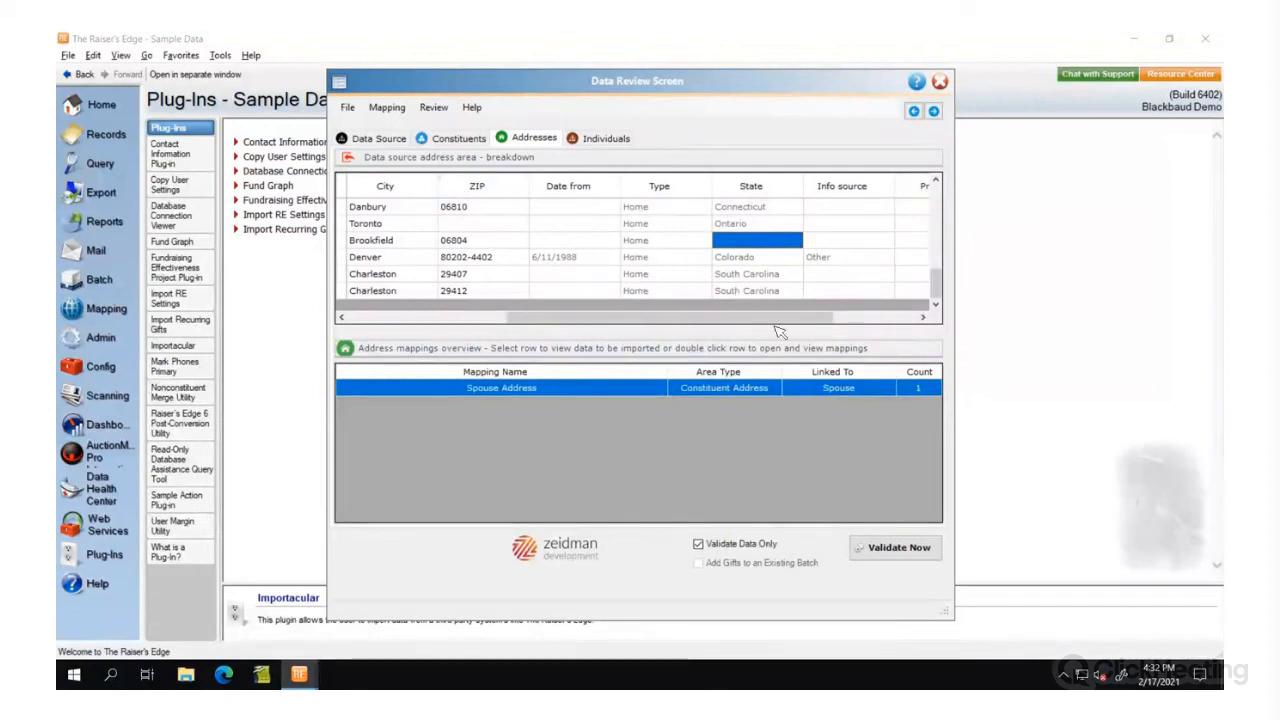
left_click_drag(779, 322, 774, 322)
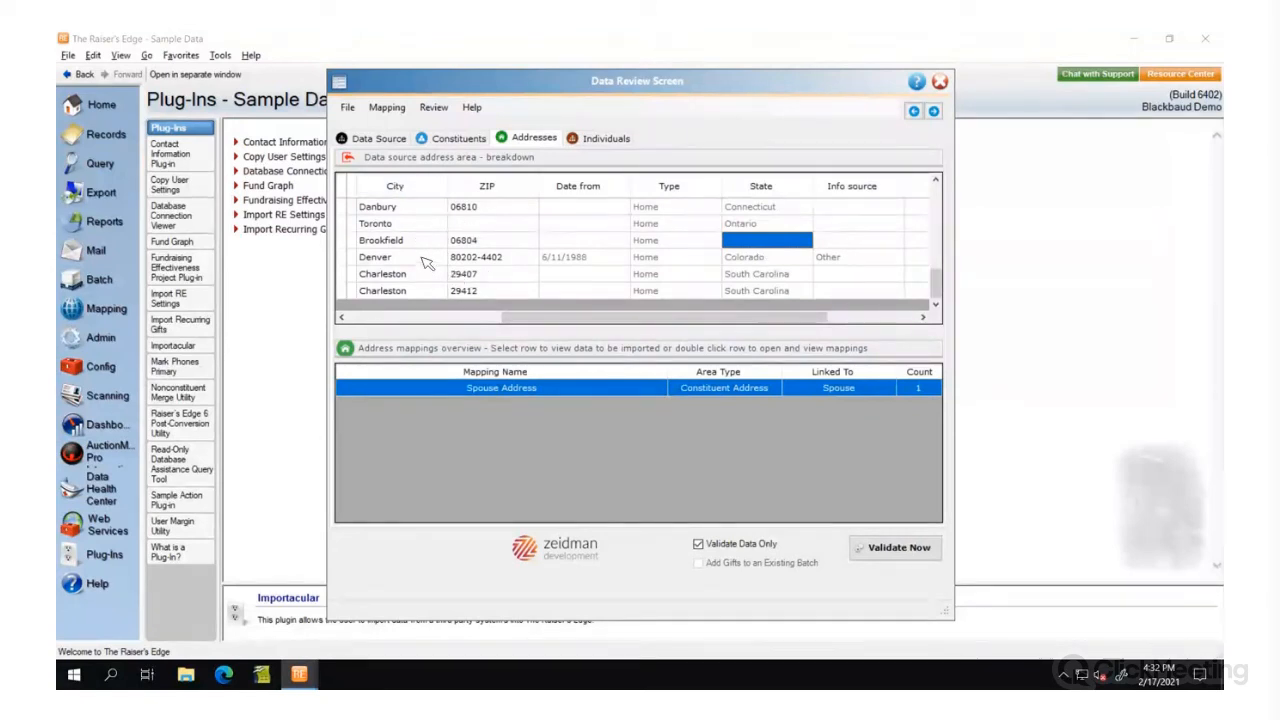
left_click_drag(540, 317, 395, 317)
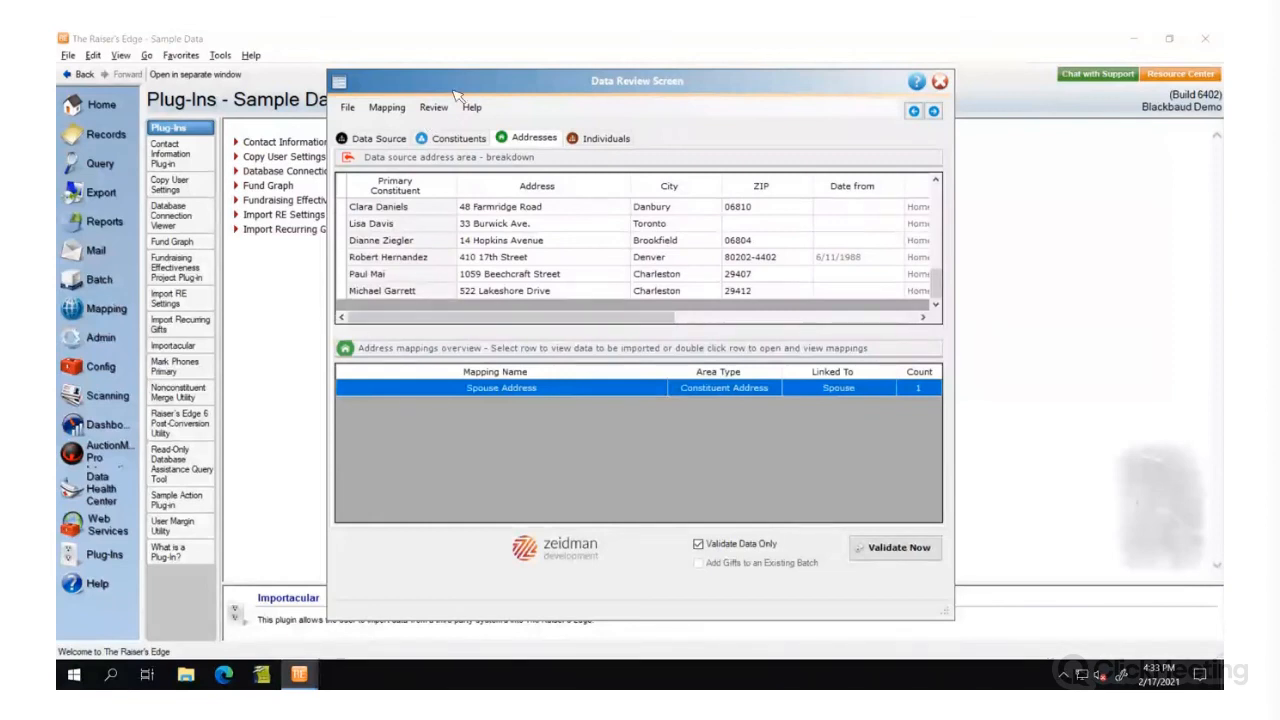
Step: Review the individual relationships' actions, names and match quality, and close the data review
left_click(600, 139)
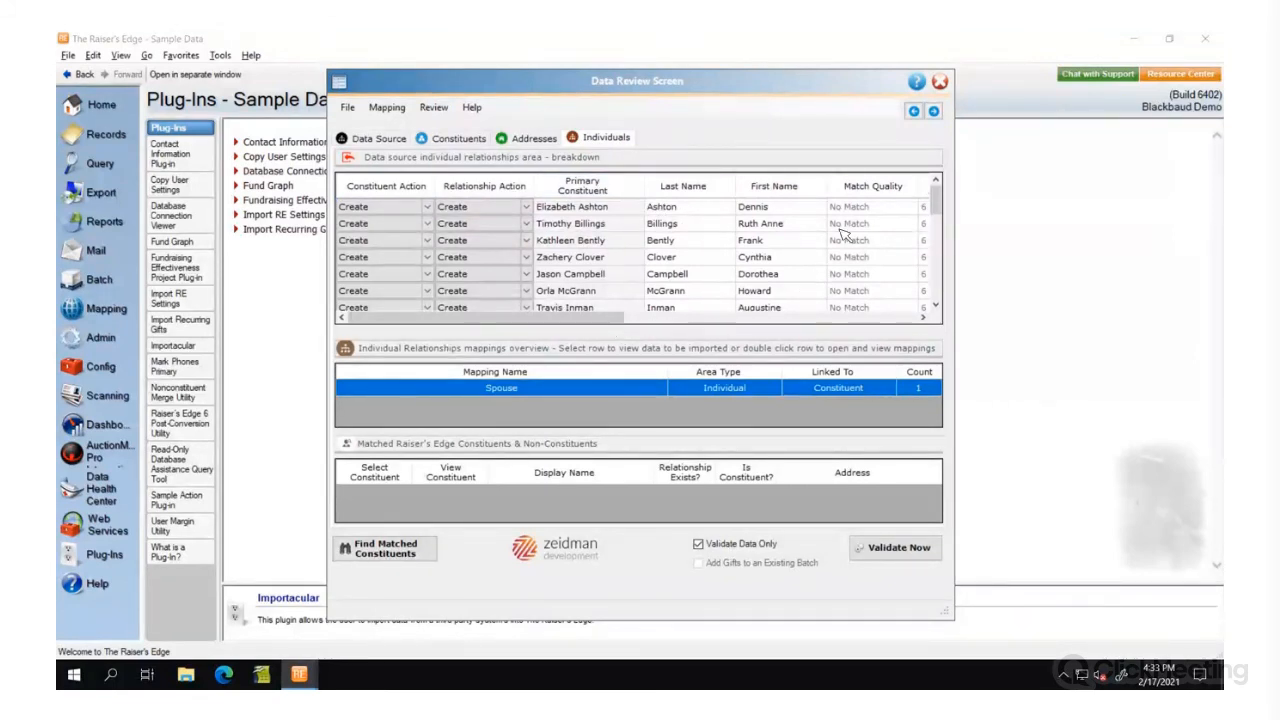
left_click_drag(598, 318, 654, 322)
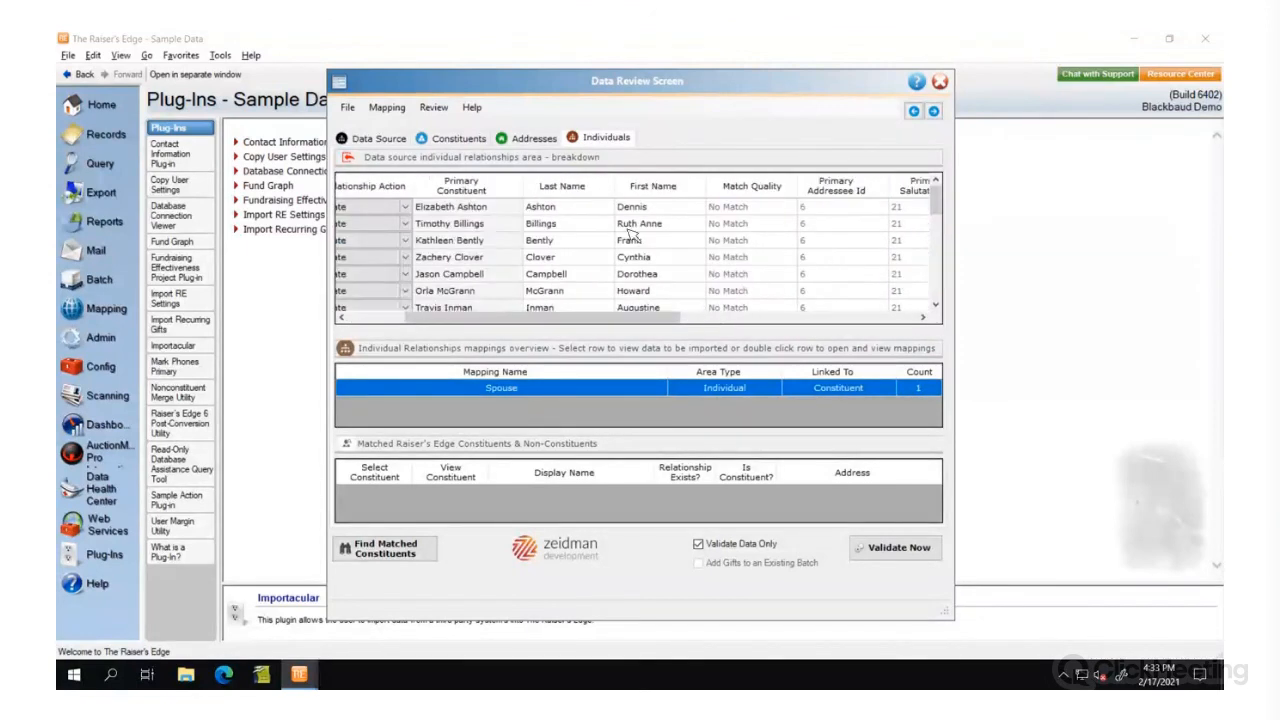
left_click(940, 81)
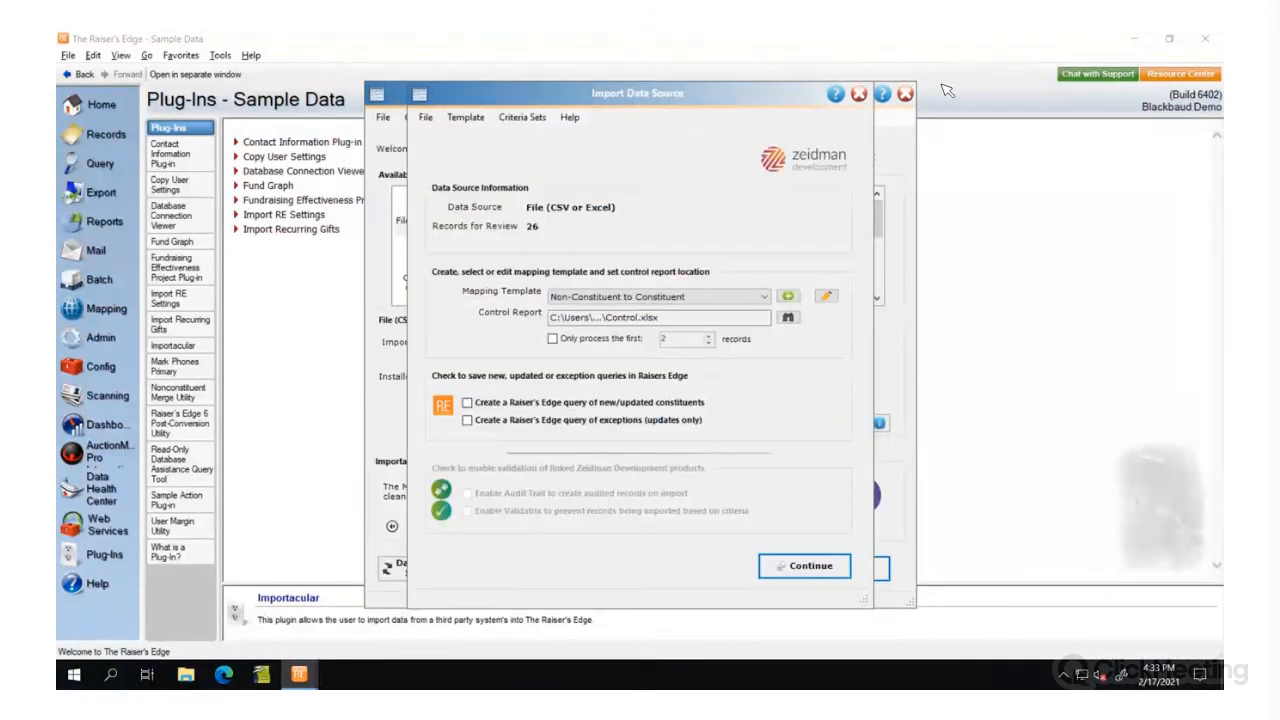
Step: Edit the Good-match individual relationship criteria set to check first name equivalents and no longer match on Zip Code
left_click(525, 117)
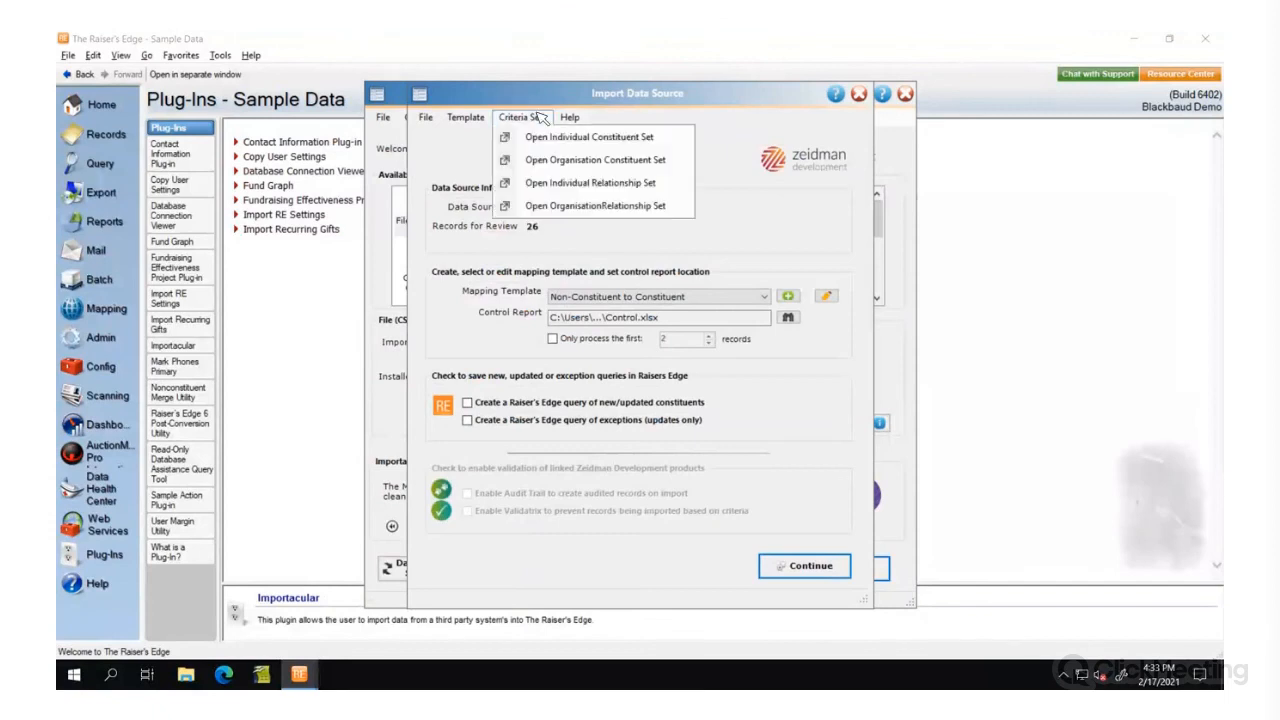
left_click(545, 180)
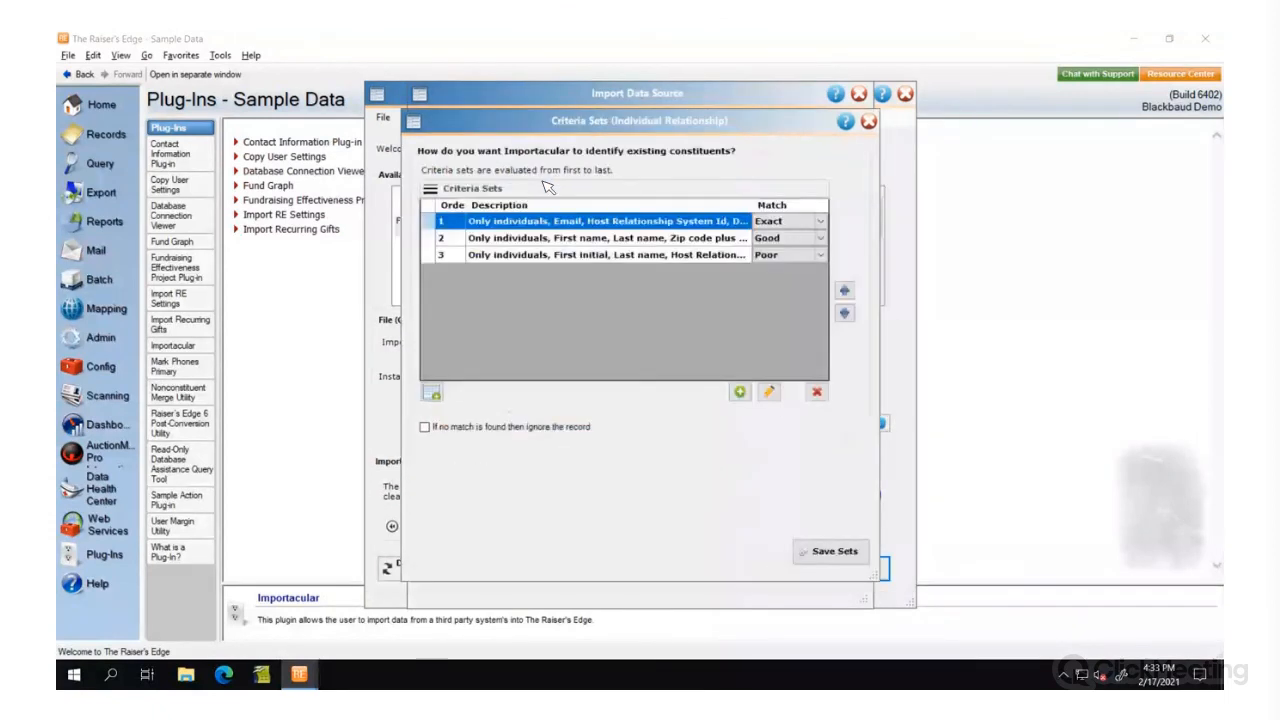
double_click(514, 241)
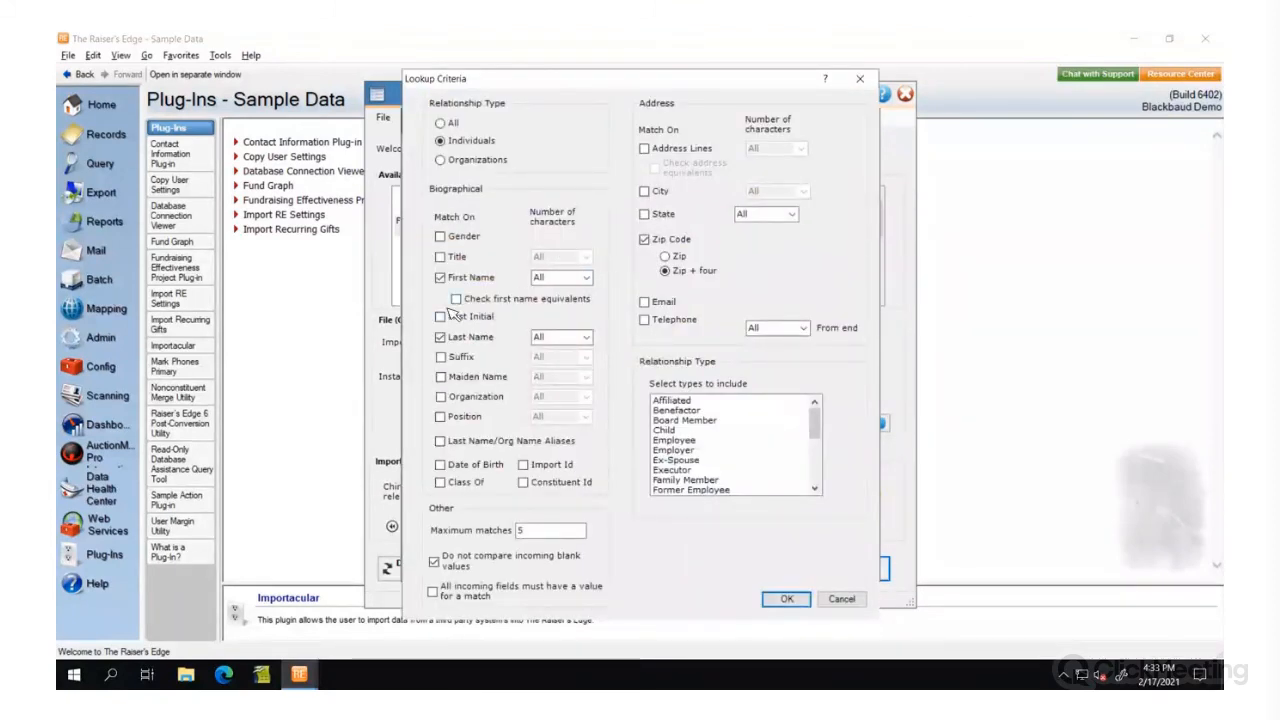
left_click(460, 297)
left_click(644, 239)
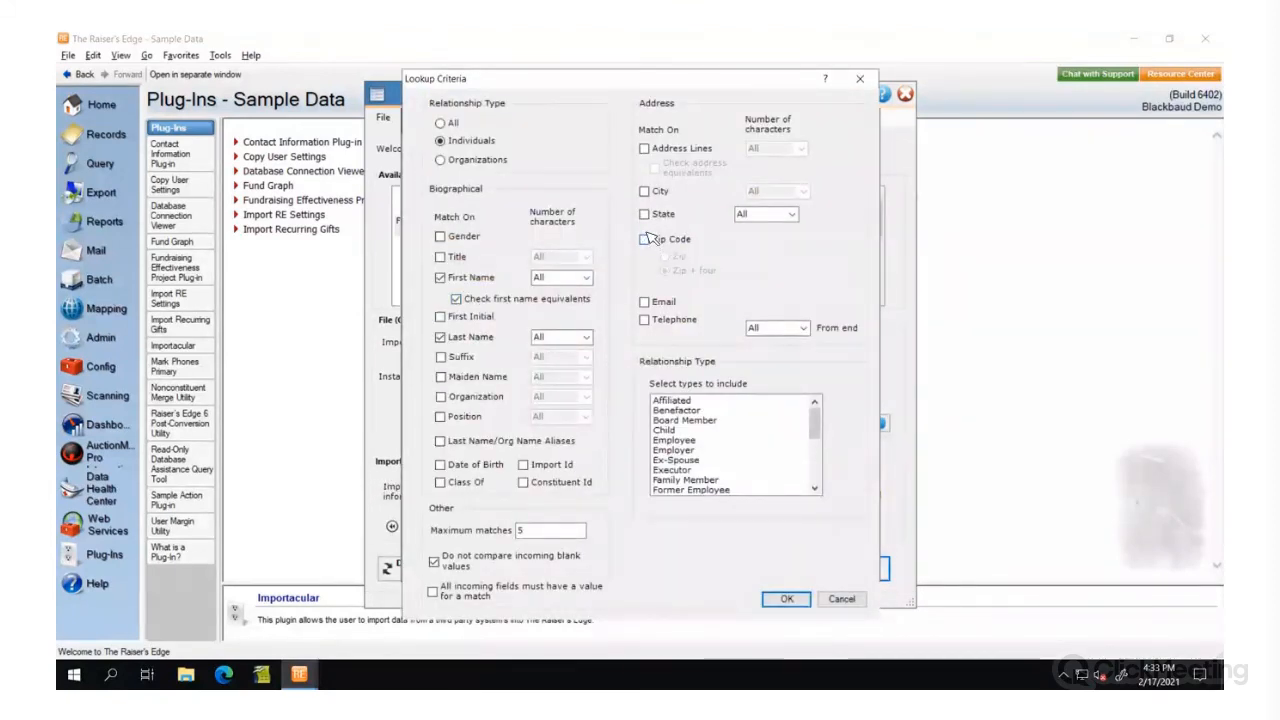
Step: Include the Spouse relationship type in the lookup criteria, accept them, and save the criteria sets
left_click_drag(815, 420, 814, 475)
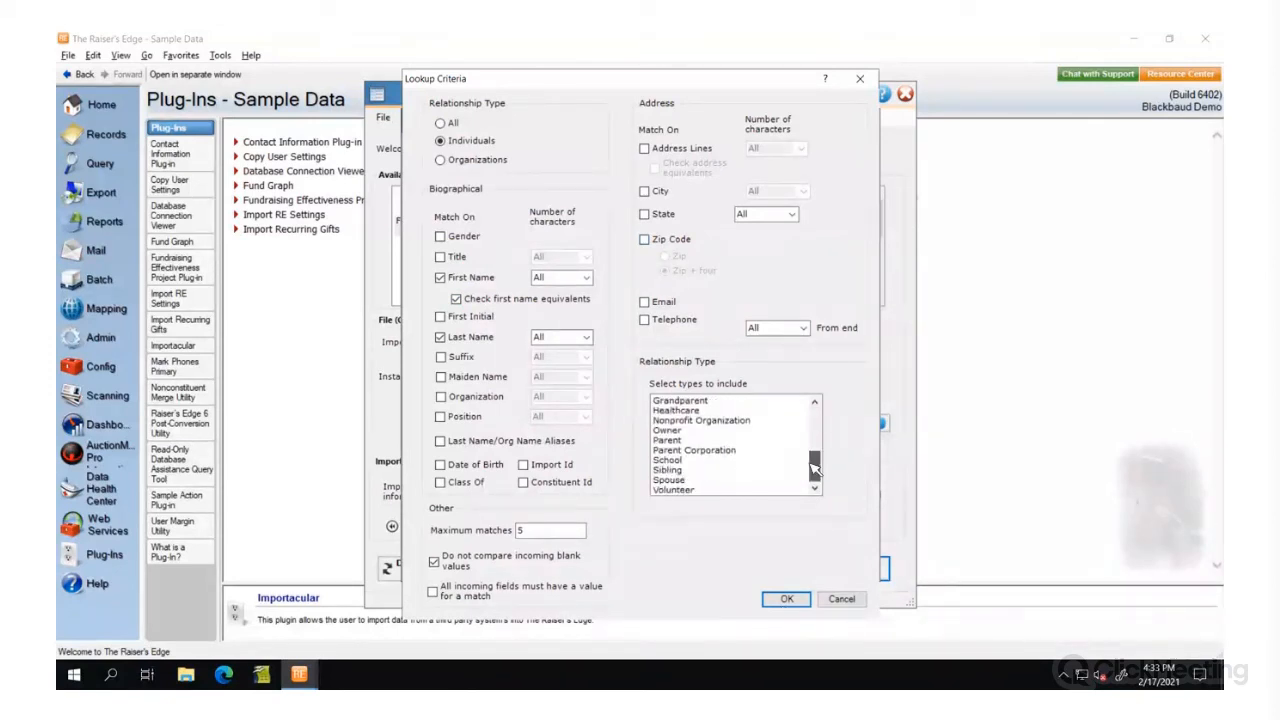
left_click(670, 480)
left_click(786, 598)
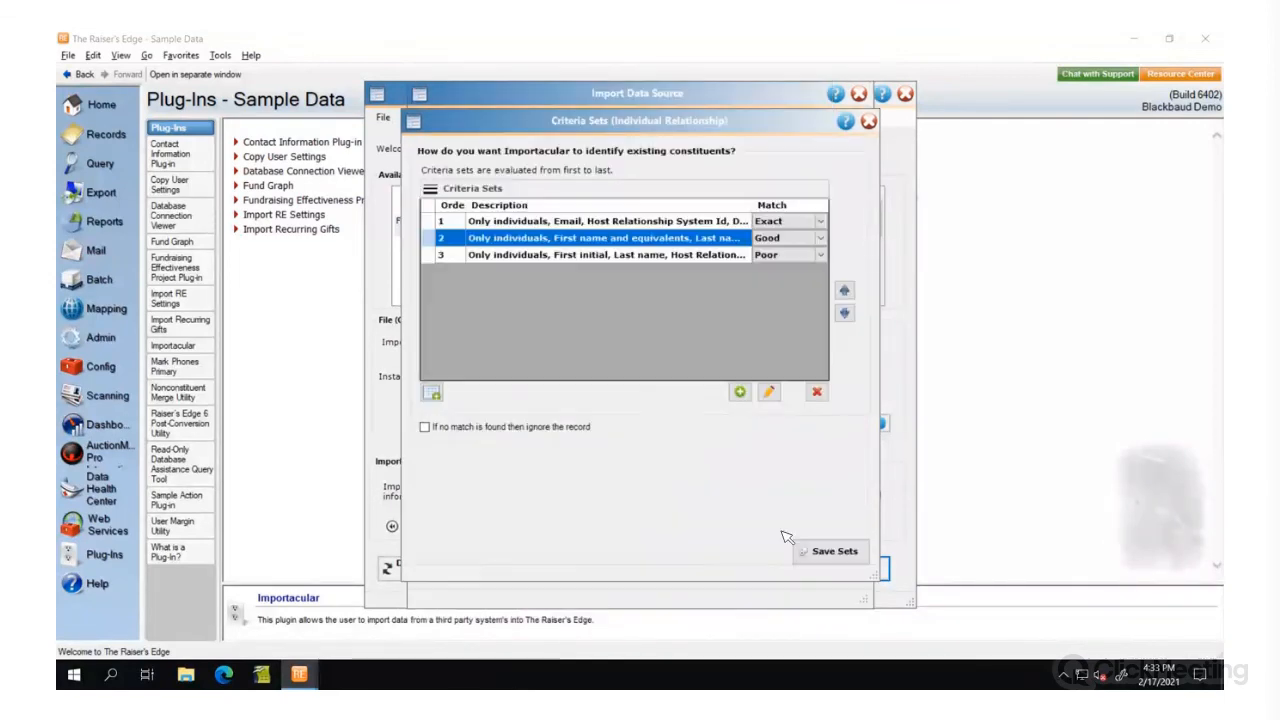
left_click(846, 556)
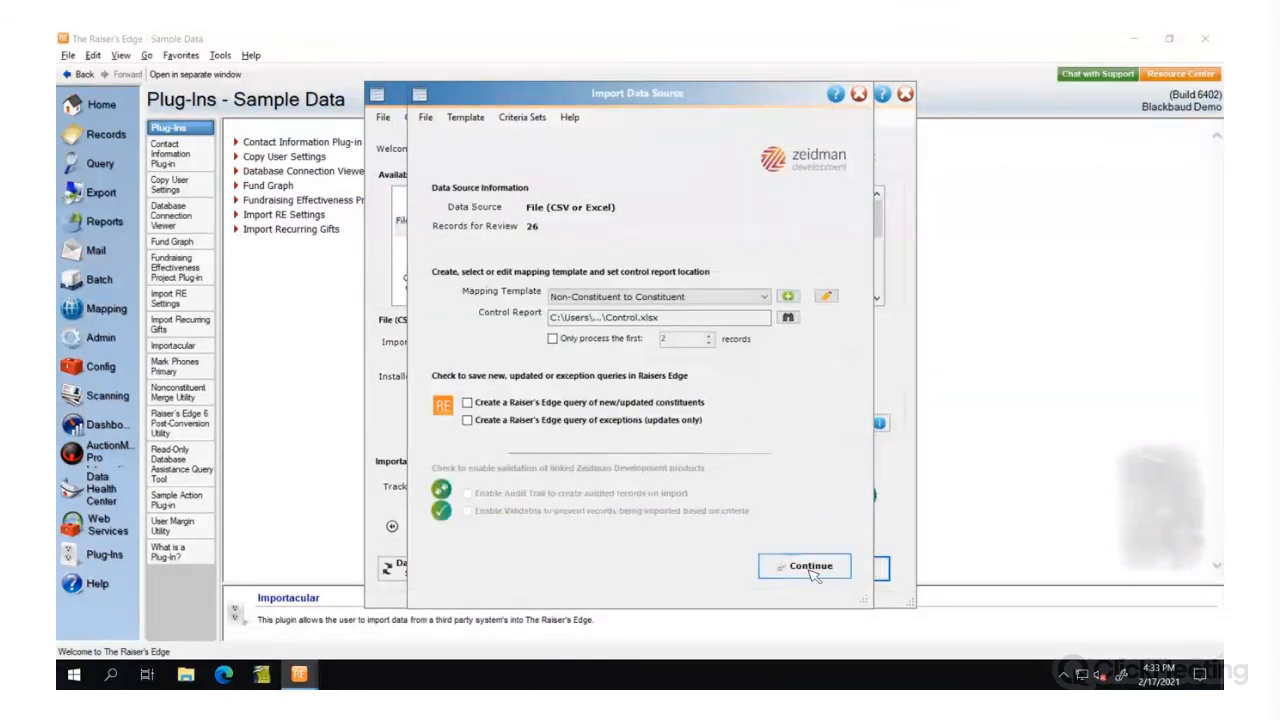
Step: Continue to the data review again, check the spouse relationship matches, and return to the data source records
left_click(812, 570)
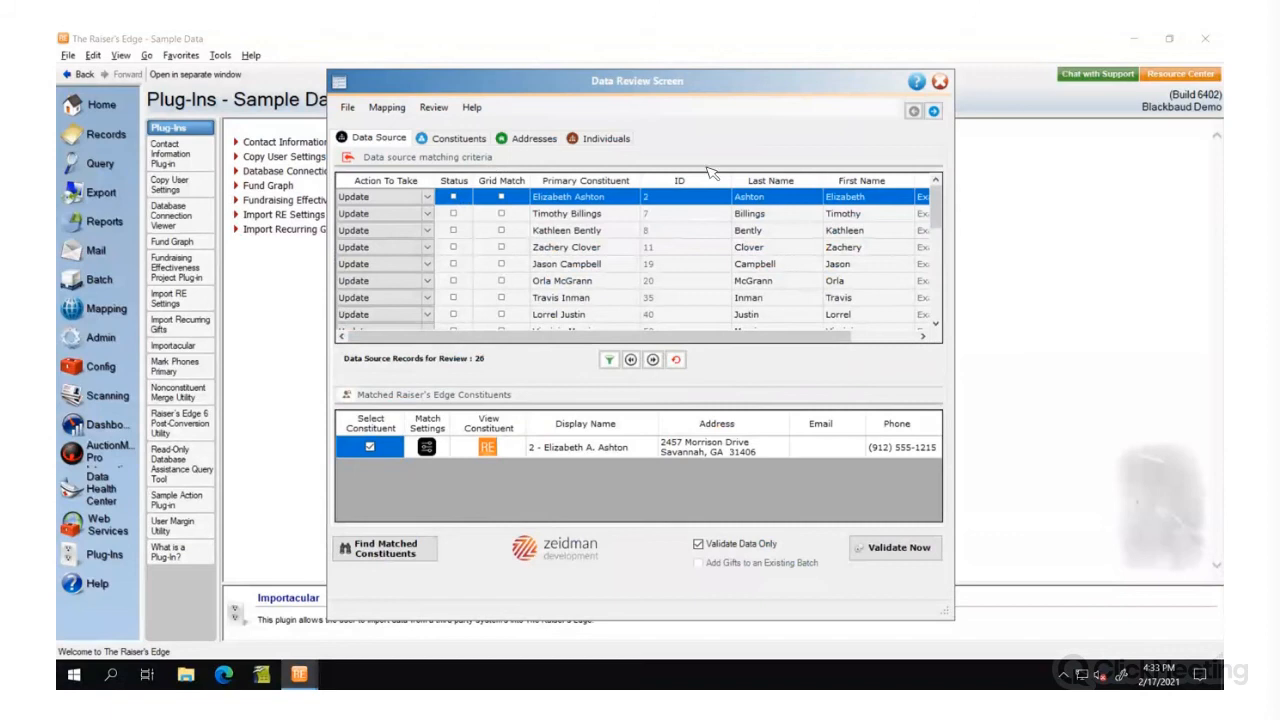
left_click(609, 140)
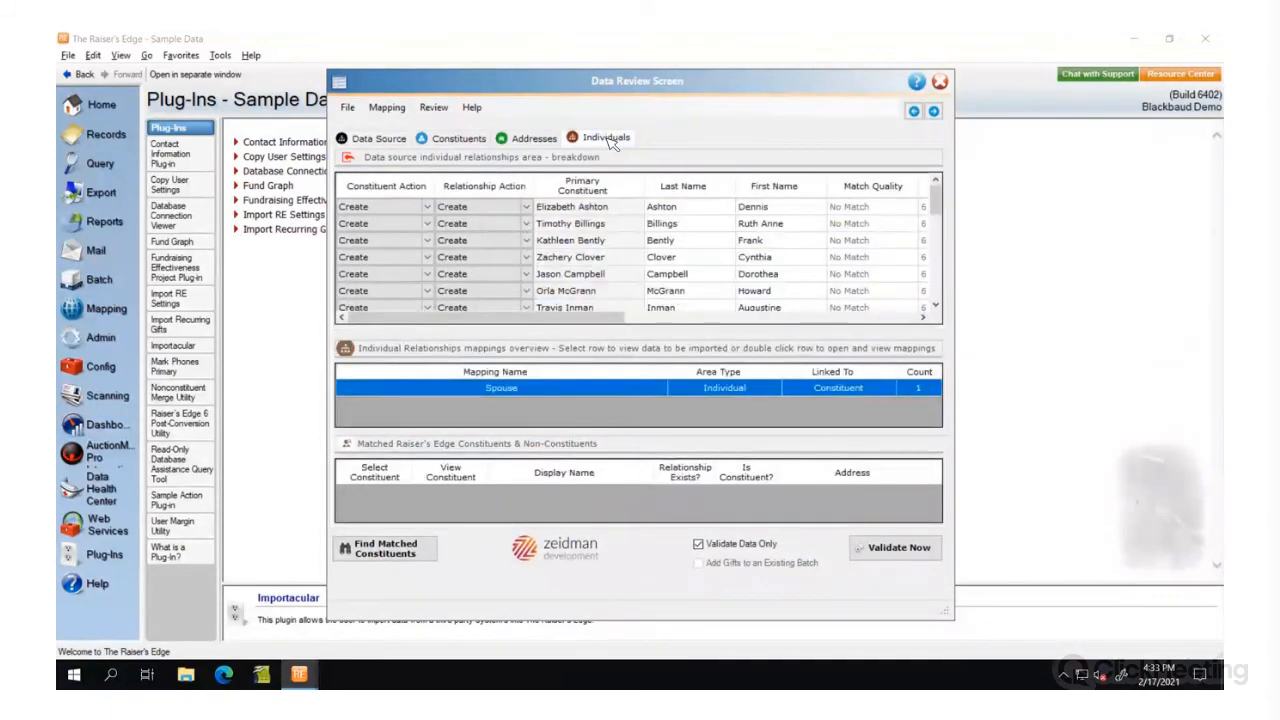
left_click(583, 207)
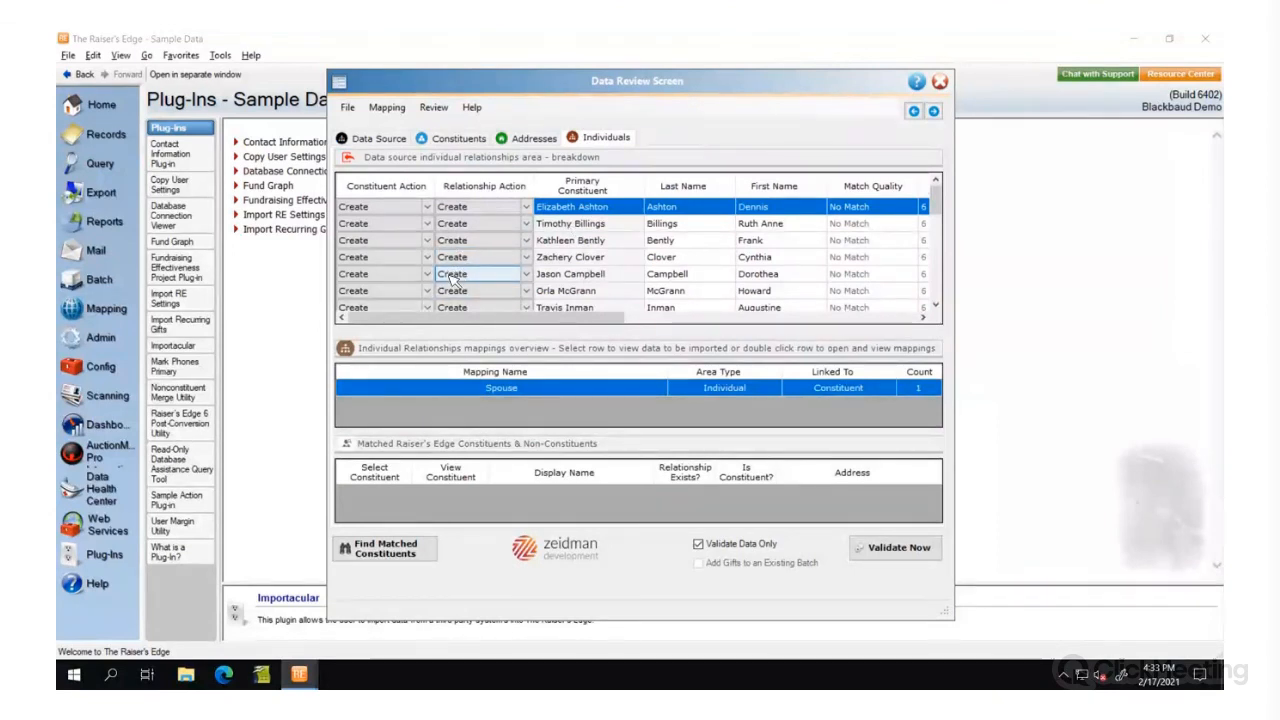
left_click(455, 138)
left_click(388, 138)
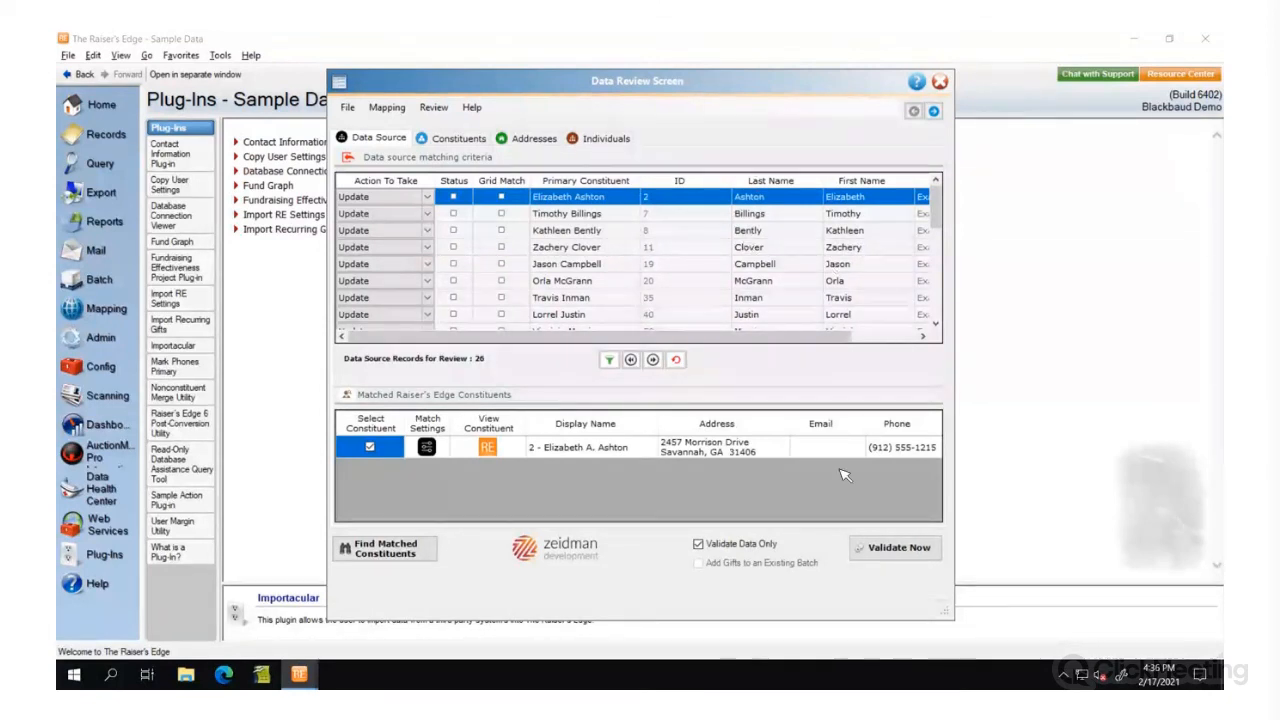
Step: Validate the import data, examine the error messages on the control report's Exceptions sheet, and close the report and data review
left_click(905, 548)
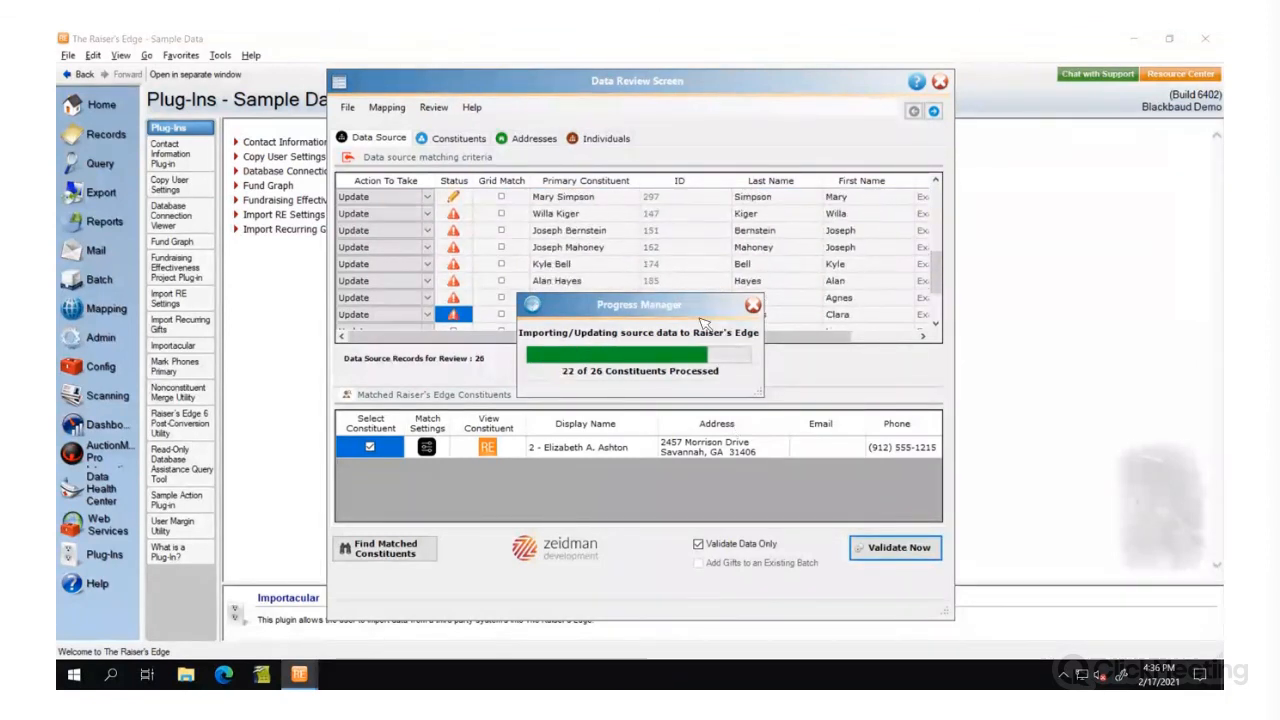
left_click(786, 386)
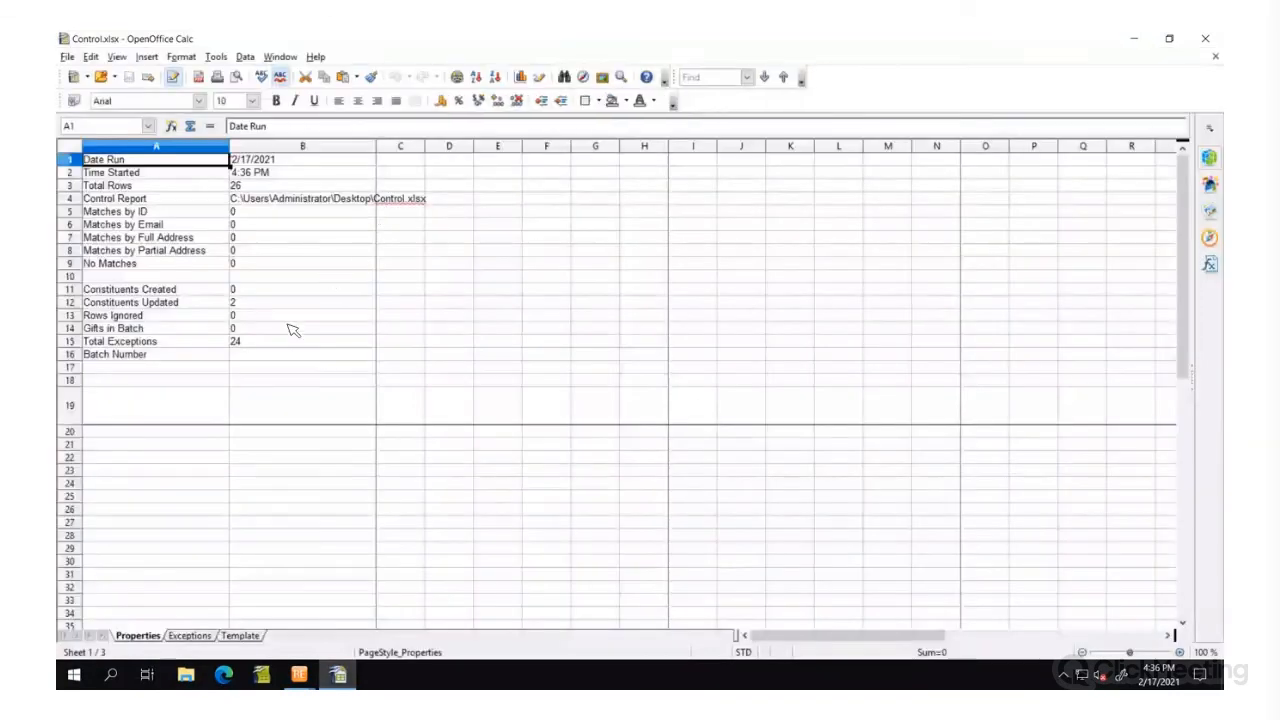
left_click(190, 636)
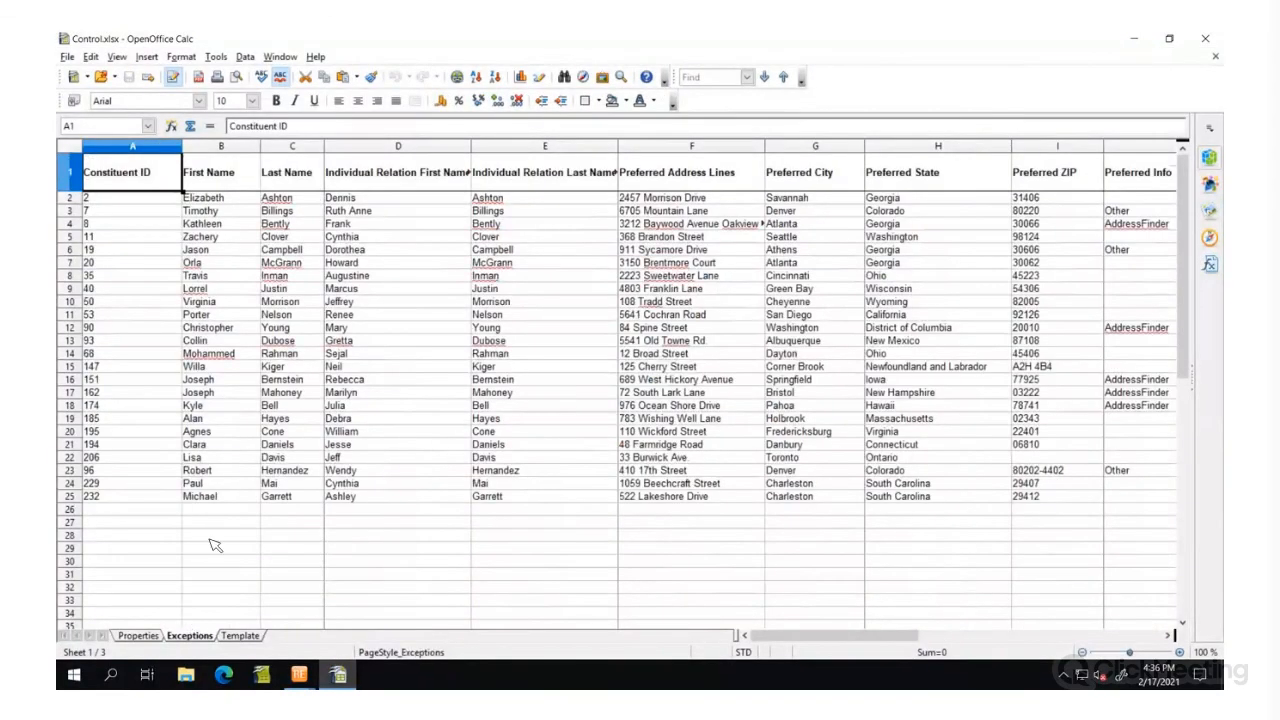
left_click_drag(780, 635, 1139, 638)
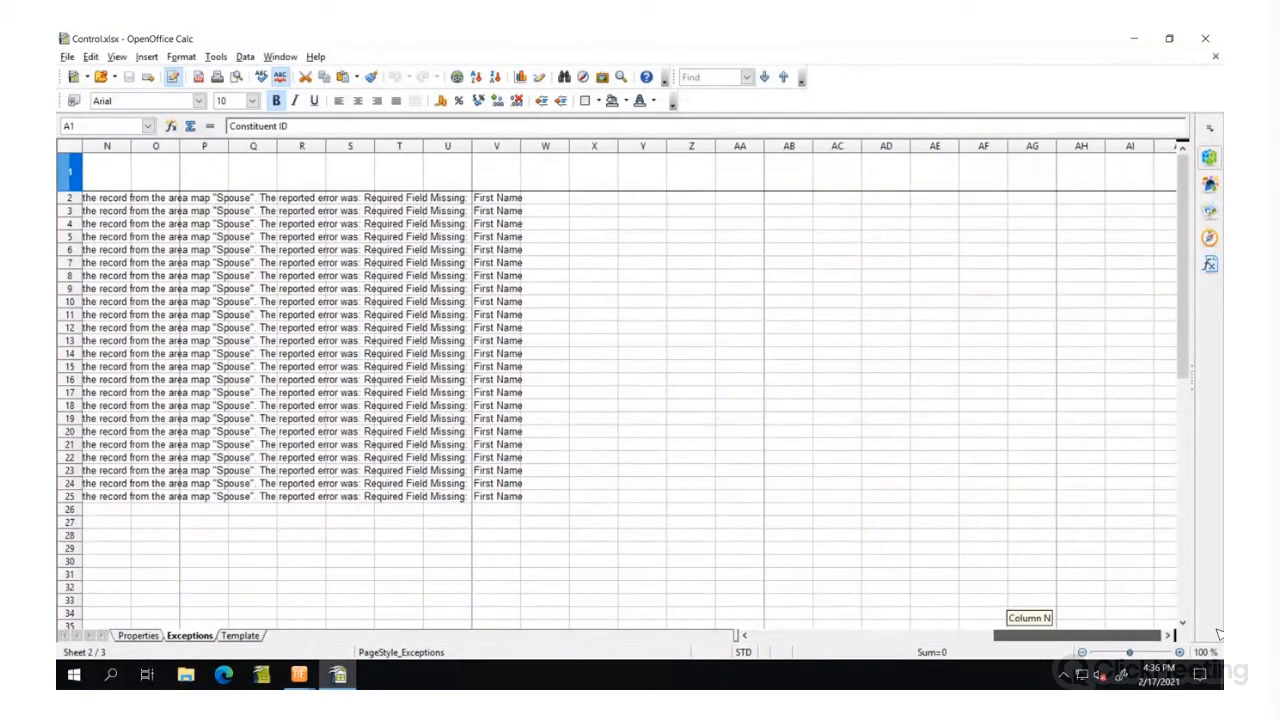
left_click_drag(1120, 636, 966, 640)
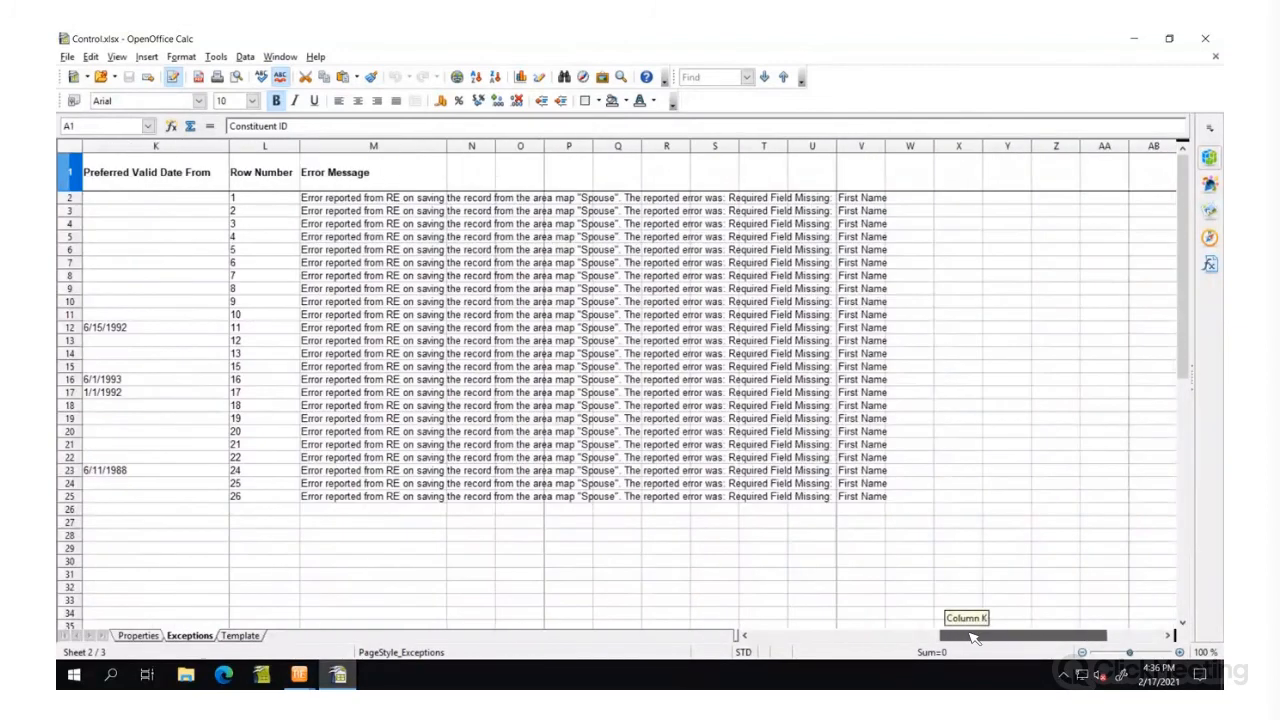
left_click(1215, 38)
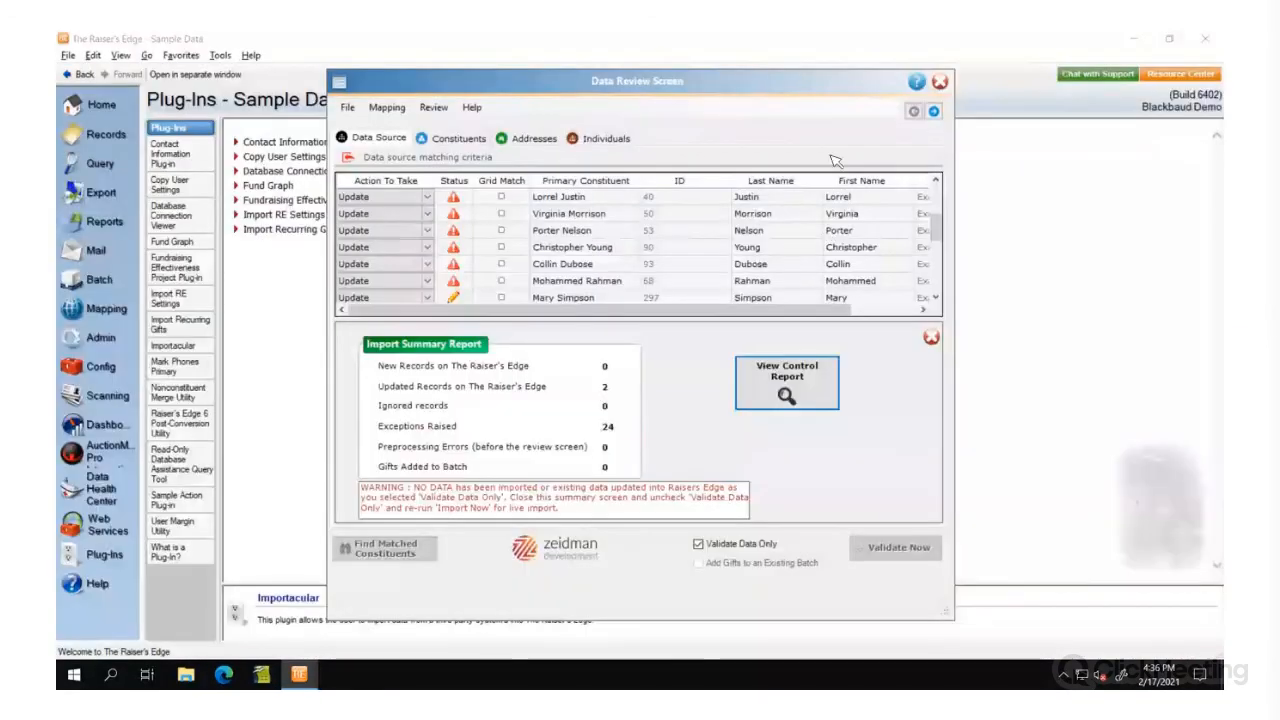
left_click(940, 82)
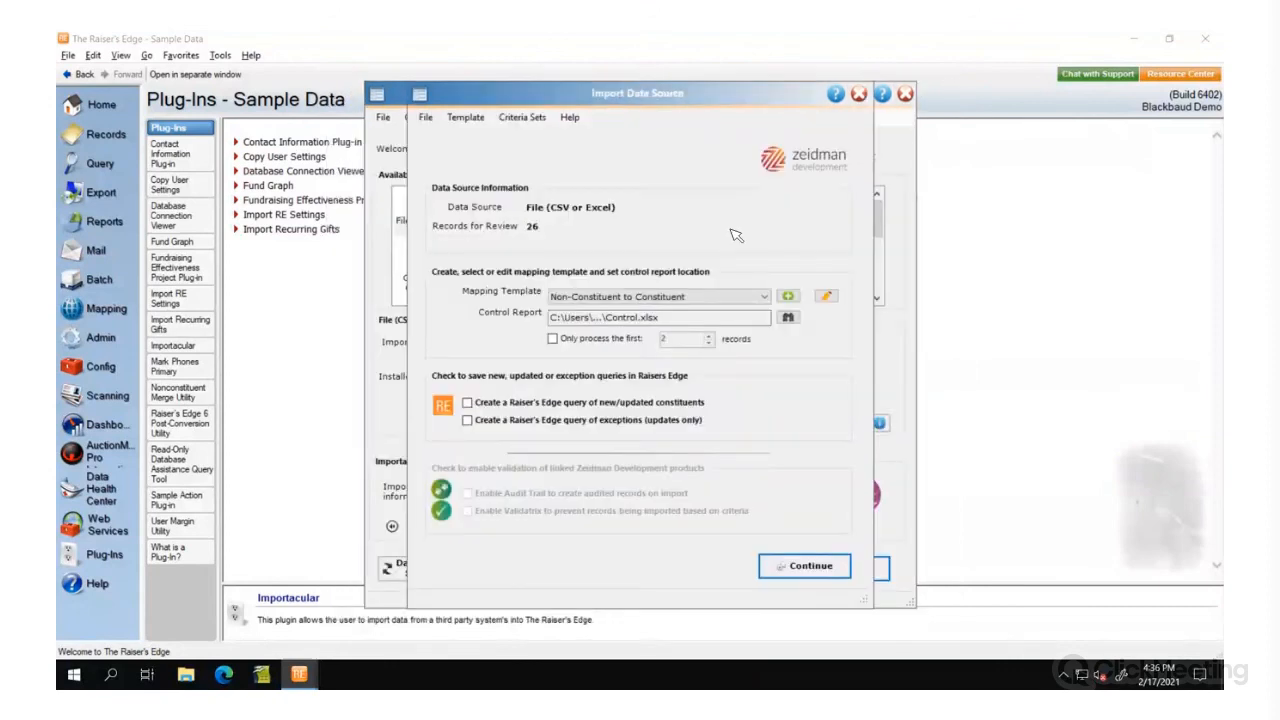
Step: Check the First Name source field in the template's Spouse individual mapping, and close the mappings without changes
left_click(826, 298)
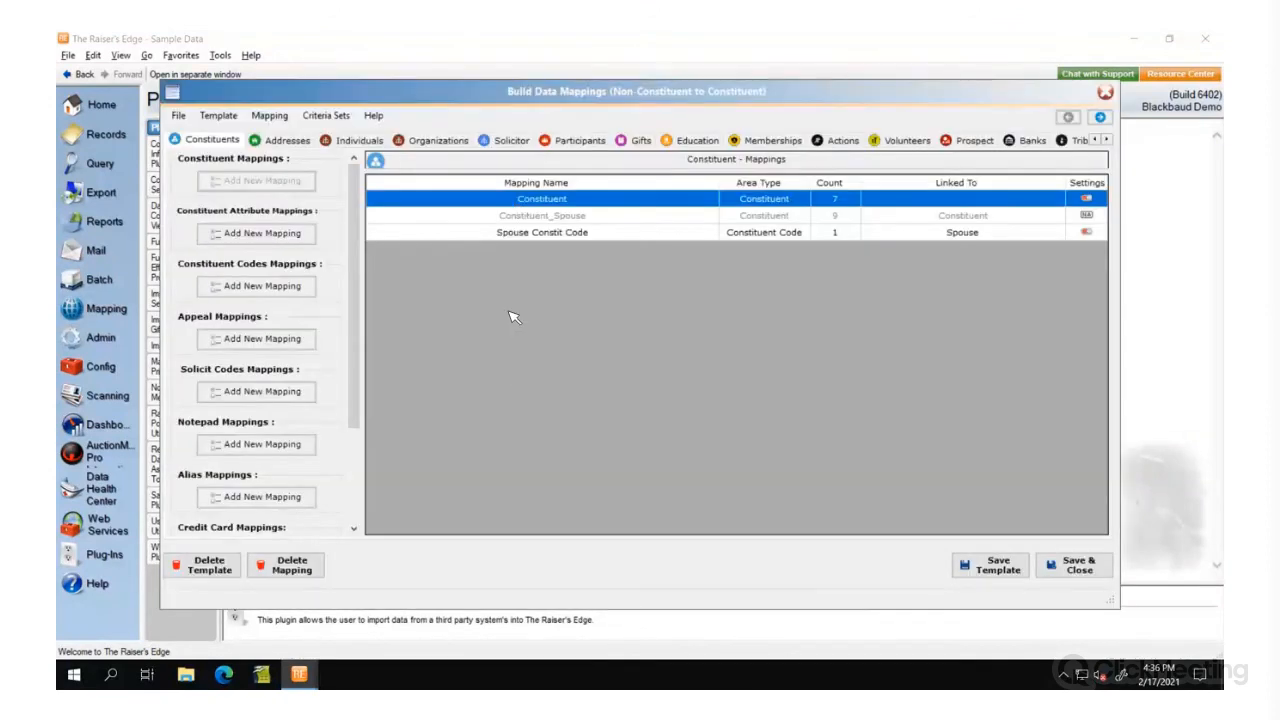
left_click(360, 141)
double_click(547, 205)
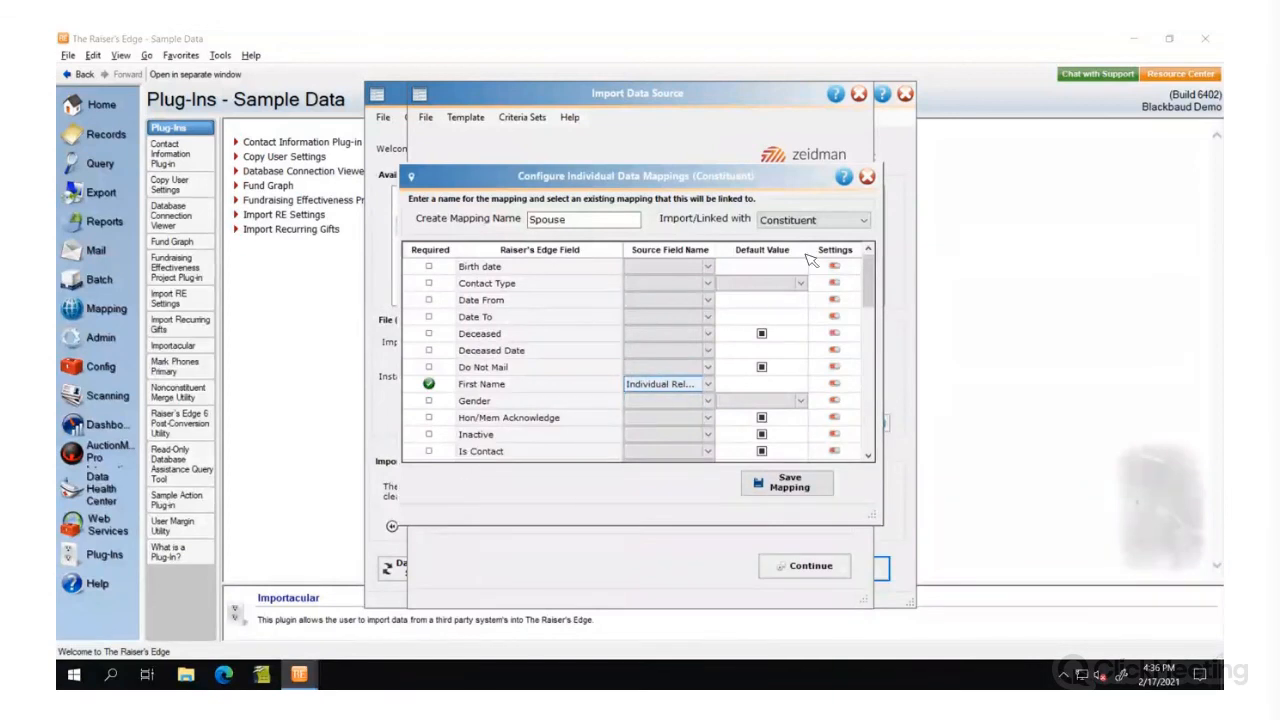
left_click(867, 177)
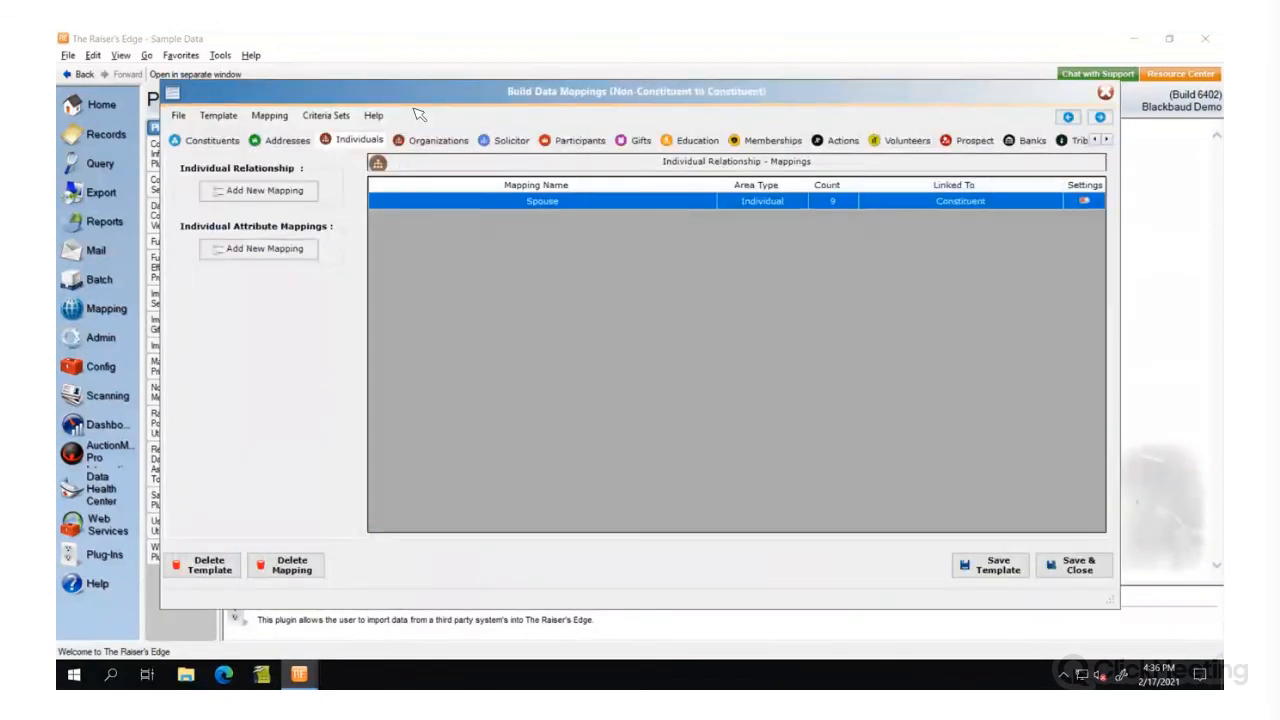
left_click(1104, 92)
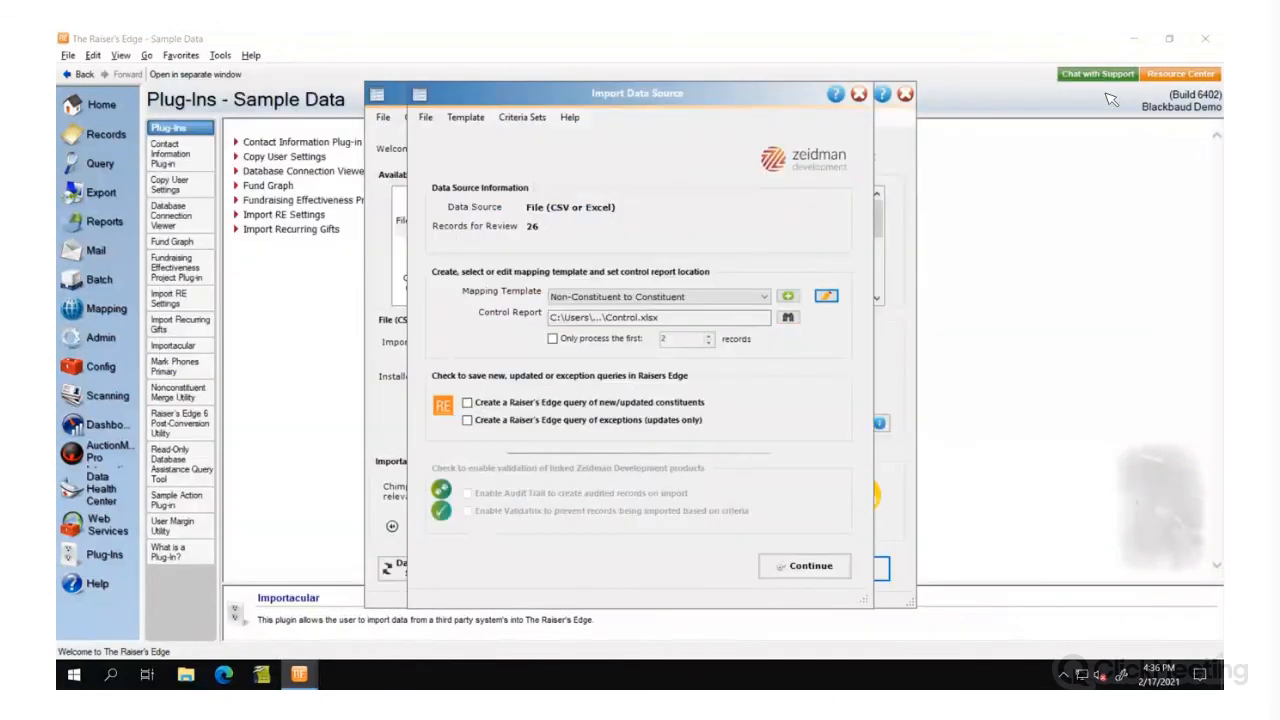
Step: Reopen the Non-Constituent to Constituent template's mappings and open the relationship settings of the Spouse individual mapping
left_click(523, 118)
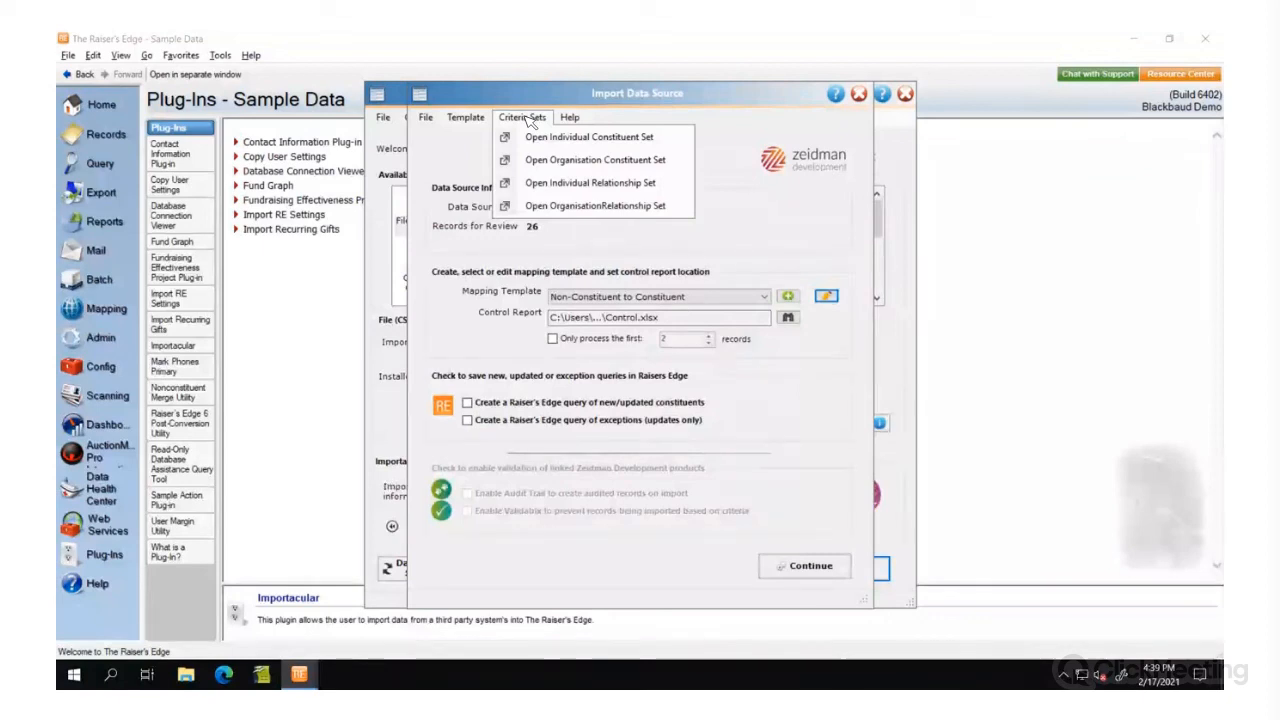
left_click(829, 297)
left_click(829, 297)
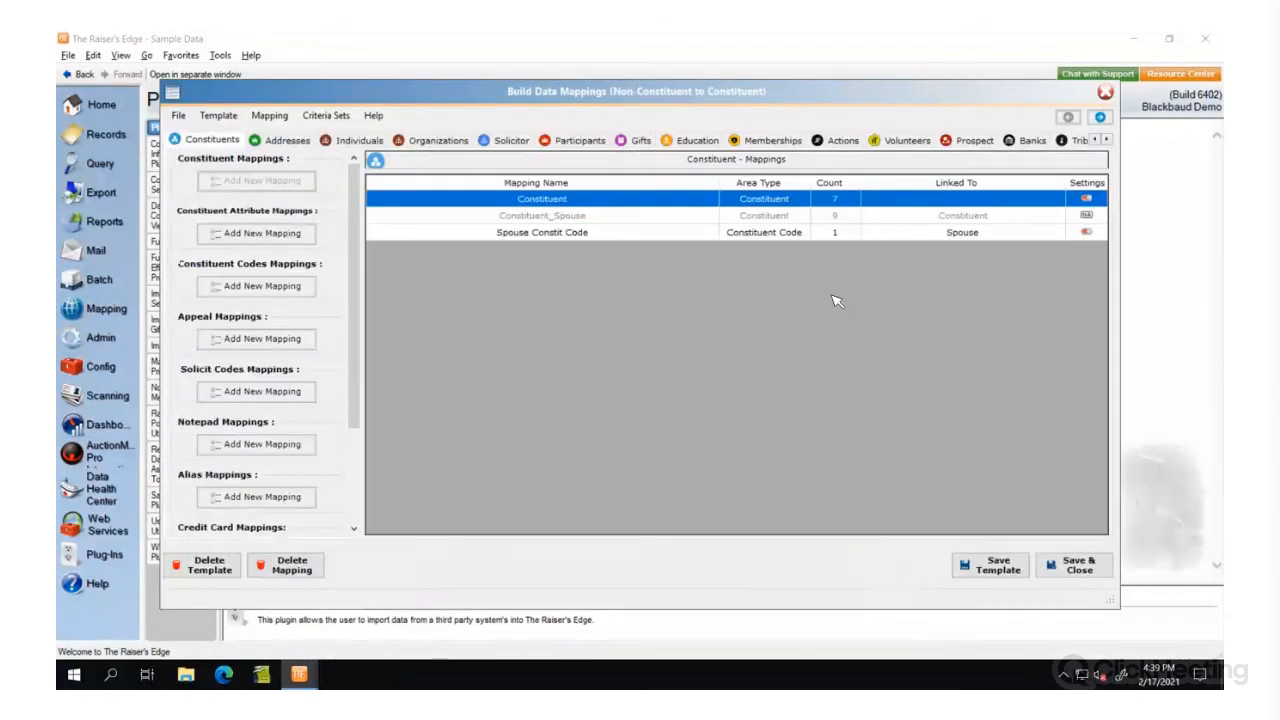
left_click(340, 141)
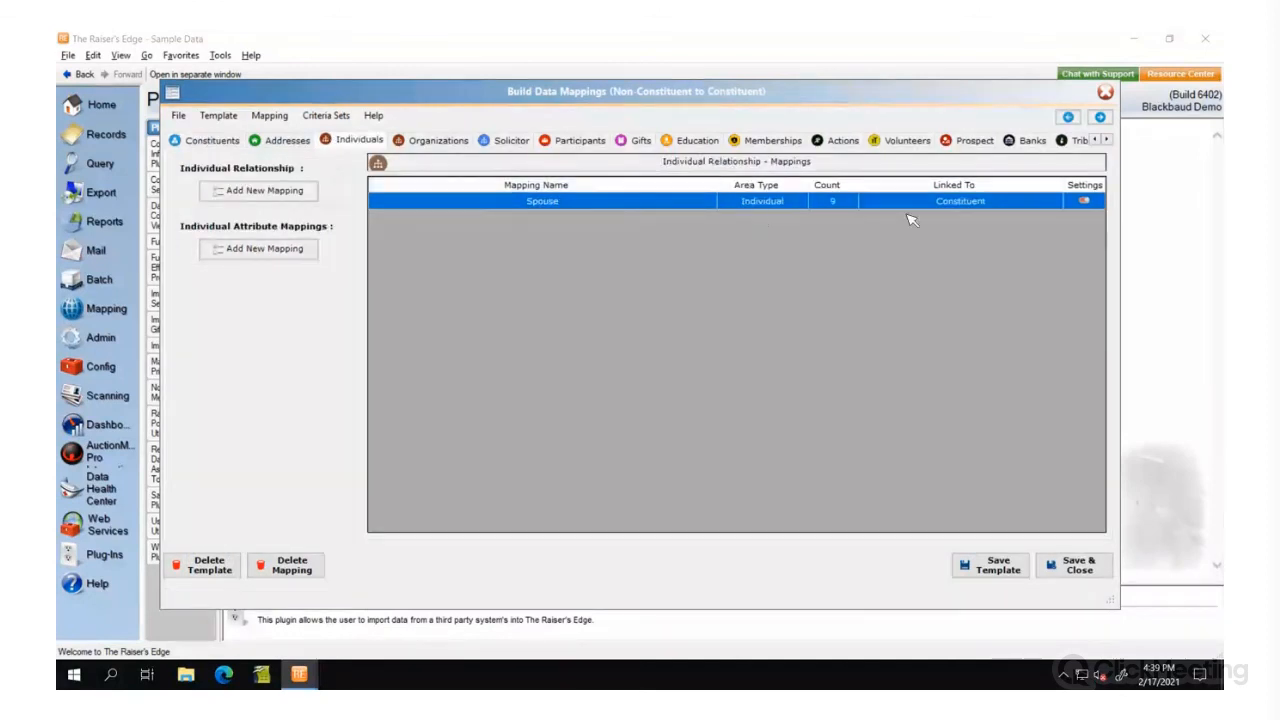
left_click(1085, 202)
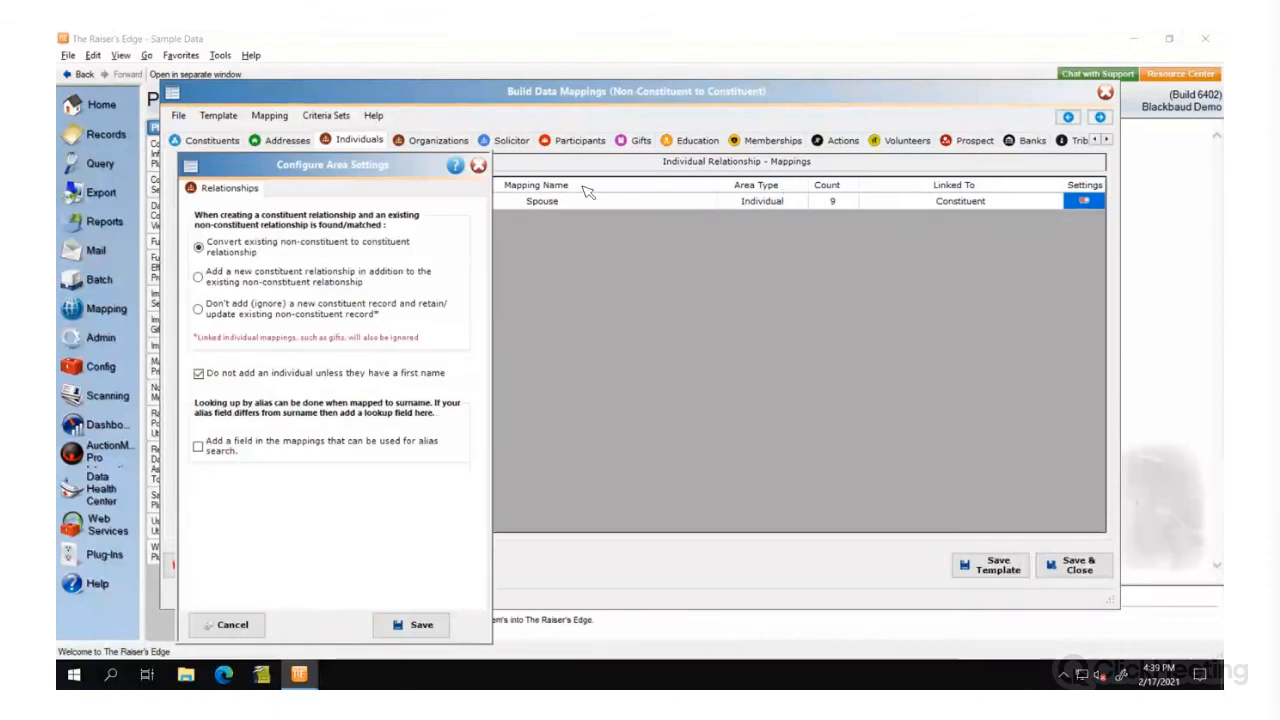